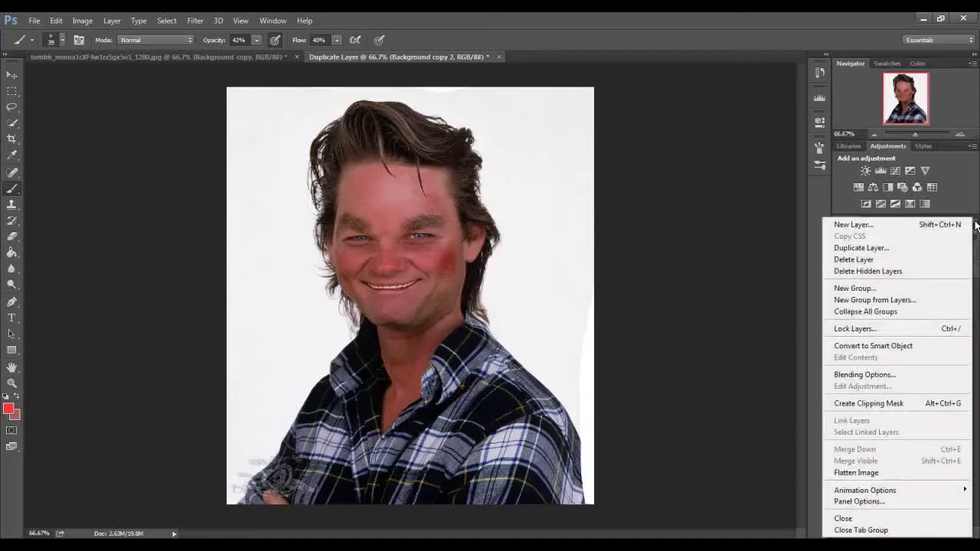
Flatten the caricature into a single layer, discarding the hidden layers.
click(888, 472)
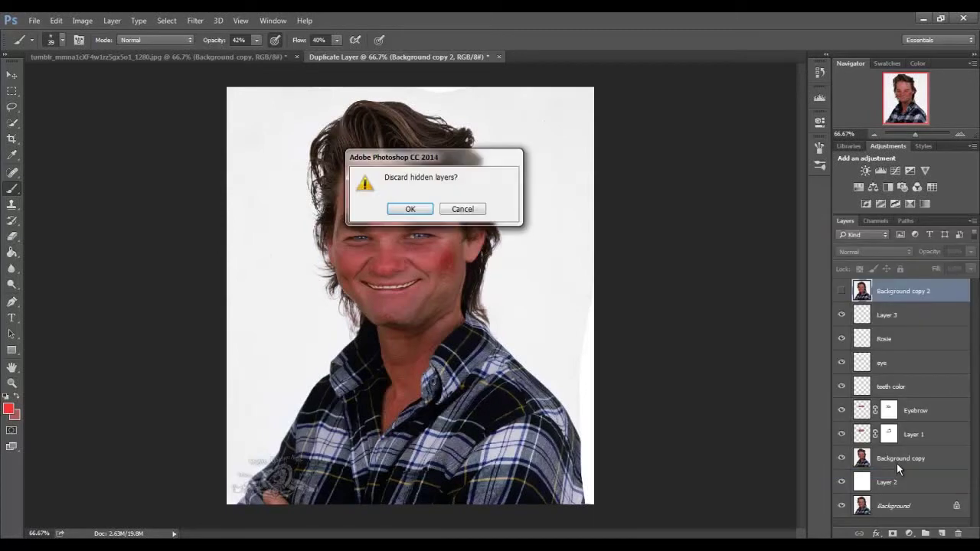
click(410, 209)
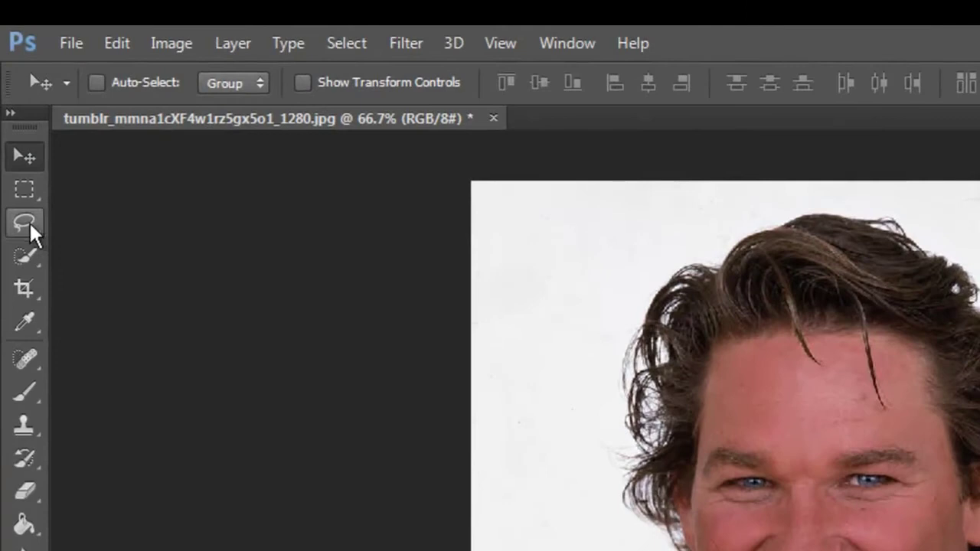
Select the Lasso tool, briefly opening and closing the Filter menu without choosing a filter.
click(25, 221)
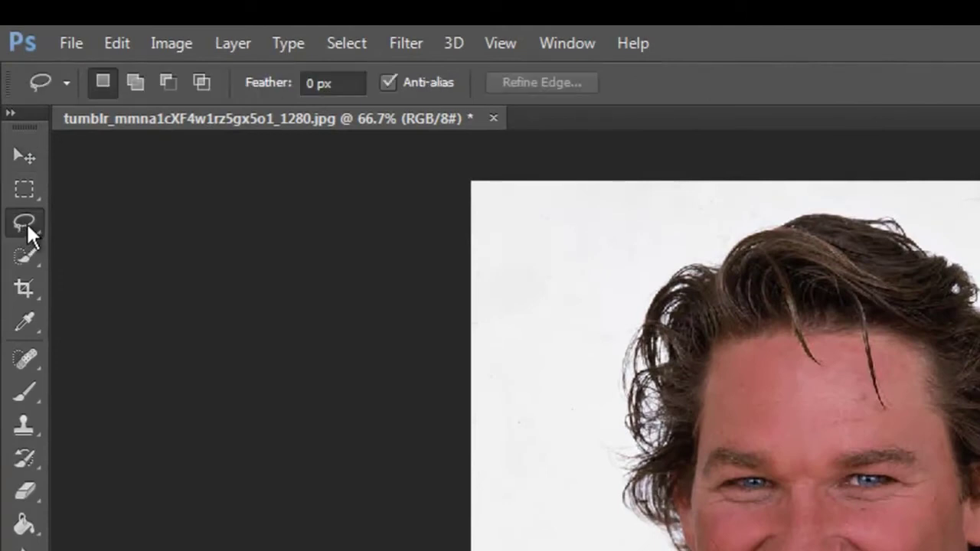
click(406, 44)
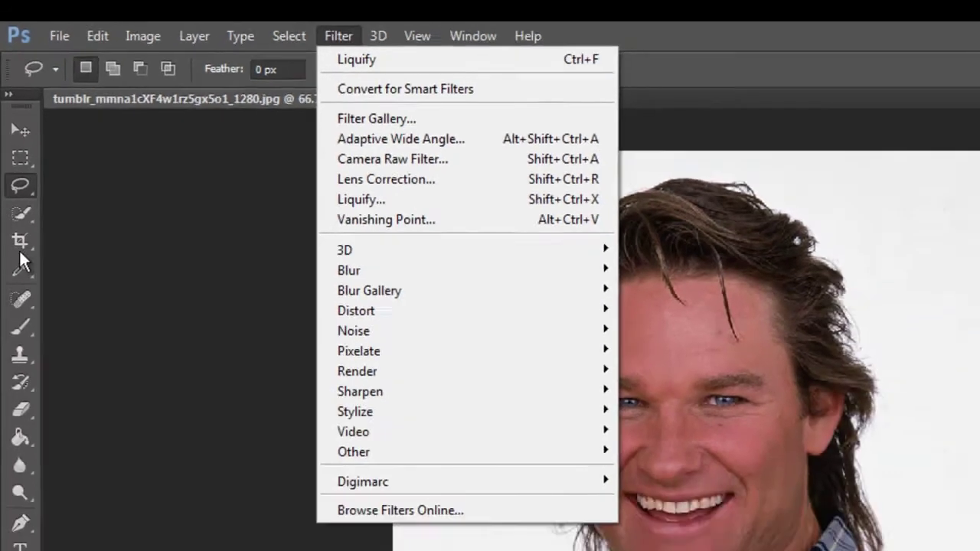
click(49, 123)
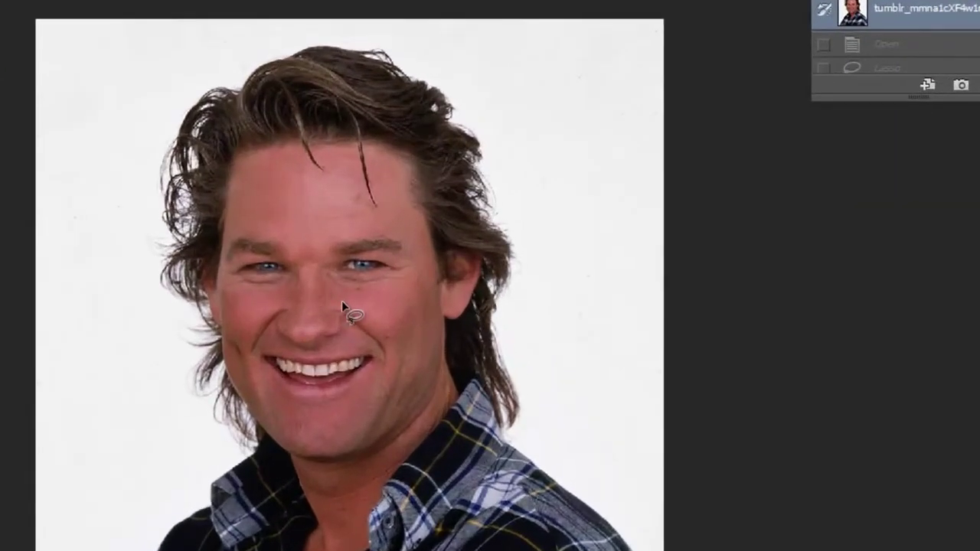
Lasso the eyes, brows and forehead, and paste them as Layer 1.
drag(341, 300, 242, 308)
drag(221, 272, 318, 187)
mouse_move(407, 216)
mouse_down()
mouse_move(421, 257)
mouse_move(407, 298)
mouse_up()
drag(341, 303, 343, 305)
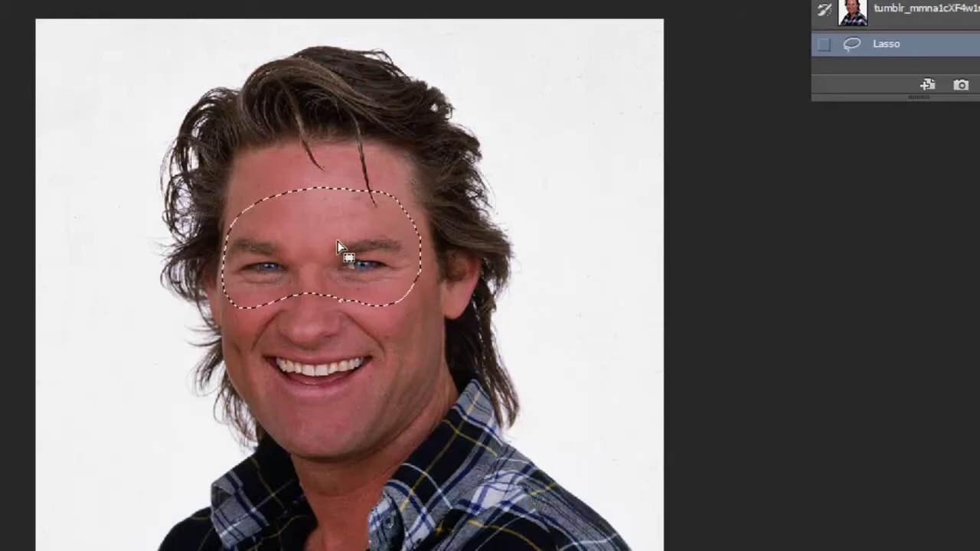
key(ctrl+c)
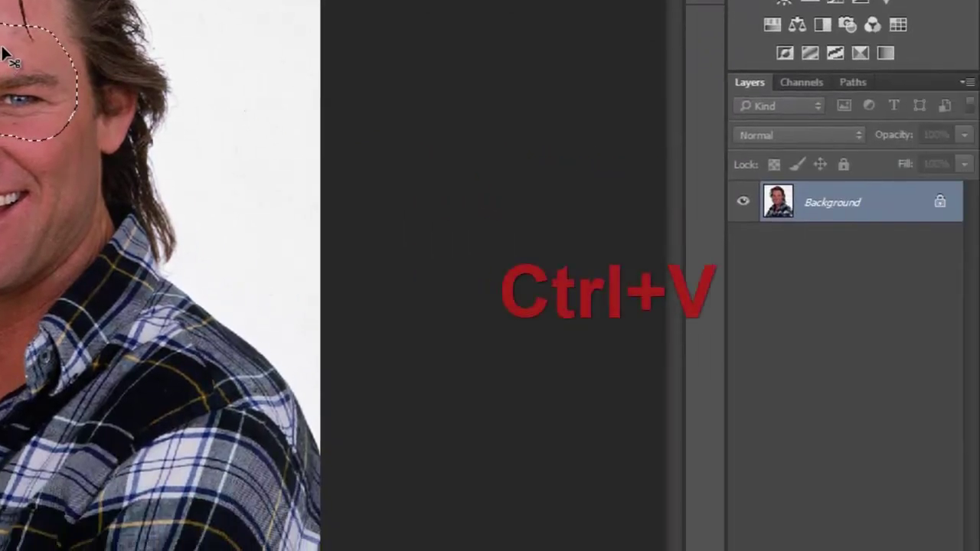
key(ctrl+v)
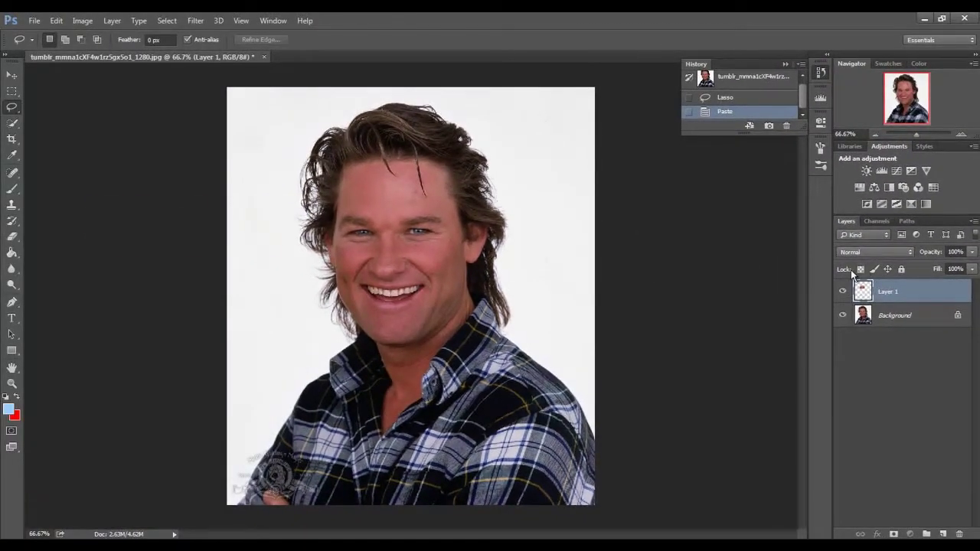
key(ctrl+t)
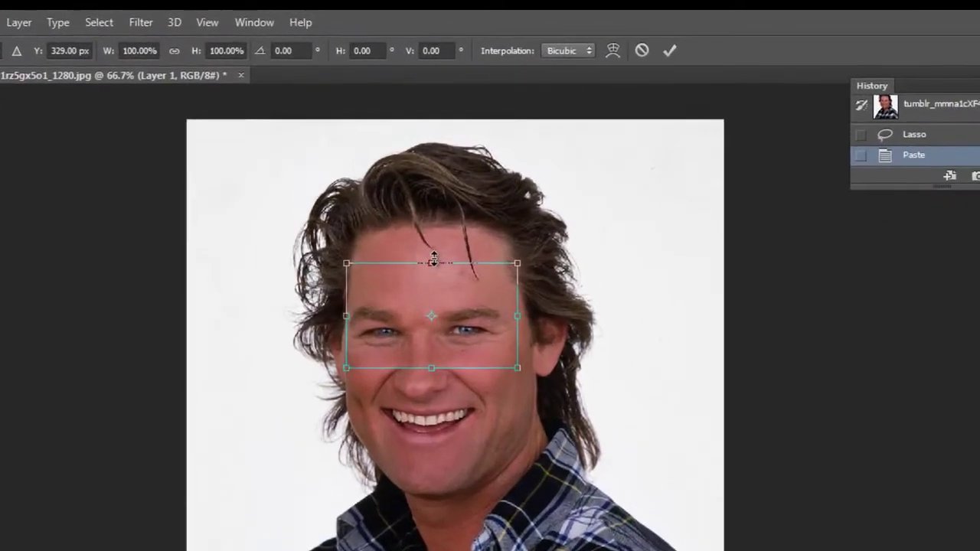
Transform the eye region shorter and wider with top corners skewed upward, and commit.
drag(395, 205, 404, 220)
drag(431, 281, 431, 283)
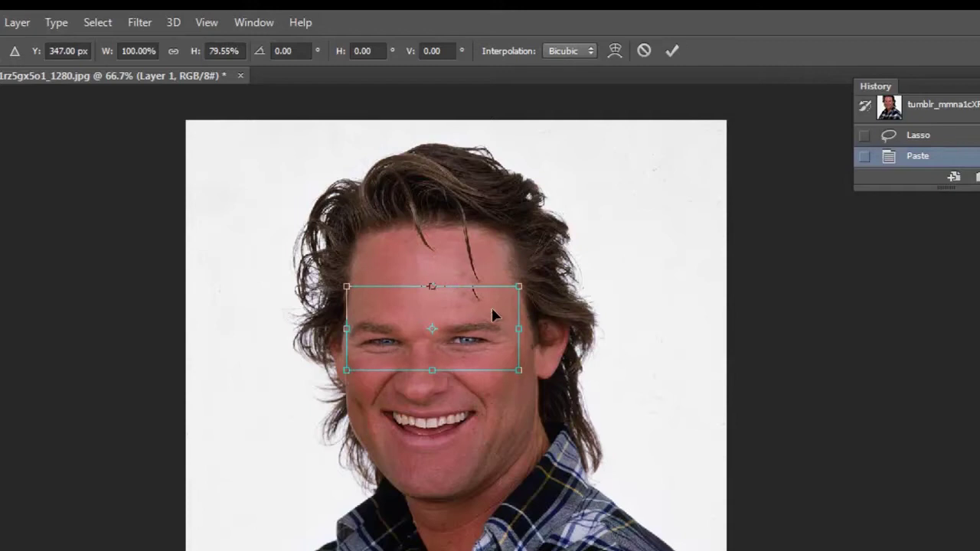
drag(519, 330, 518, 329)
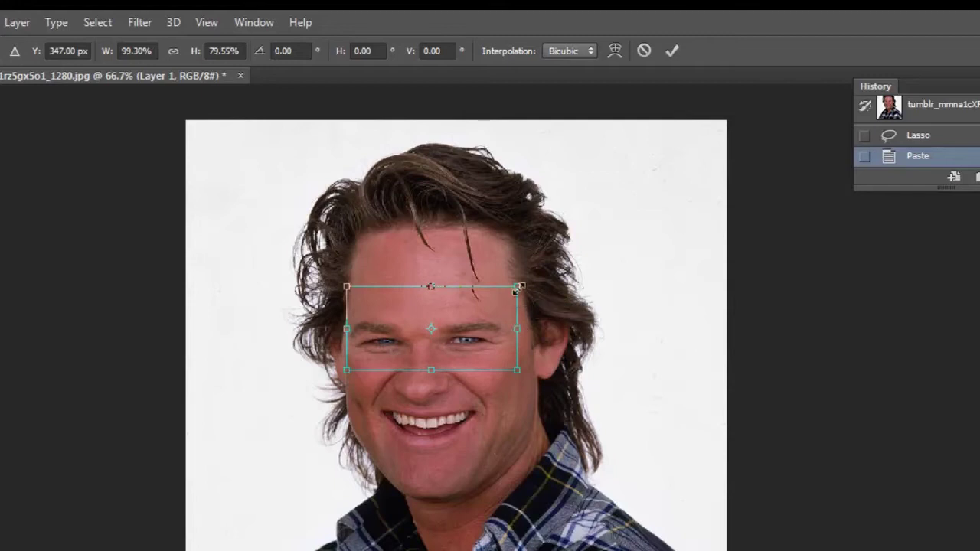
drag(430, 286, 430, 283)
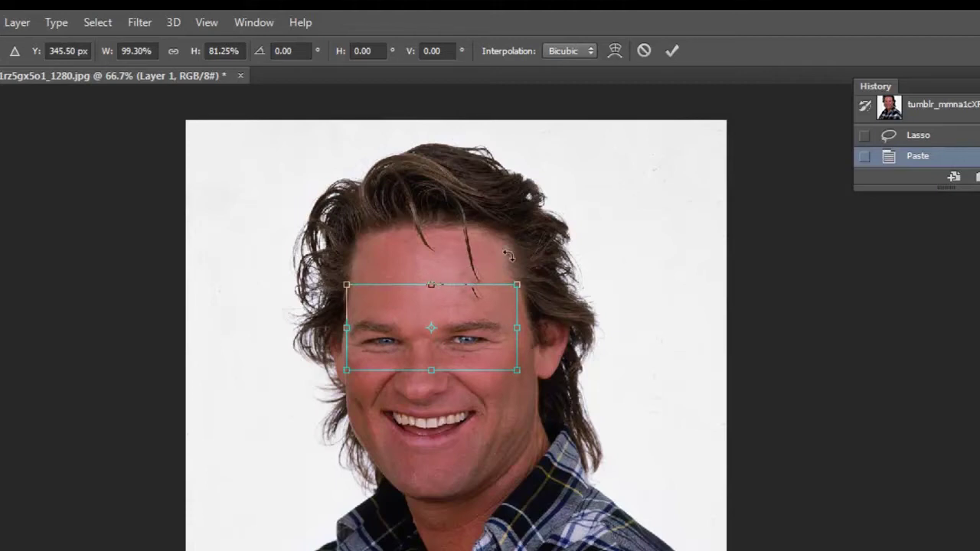
drag(430, 371, 431, 365)
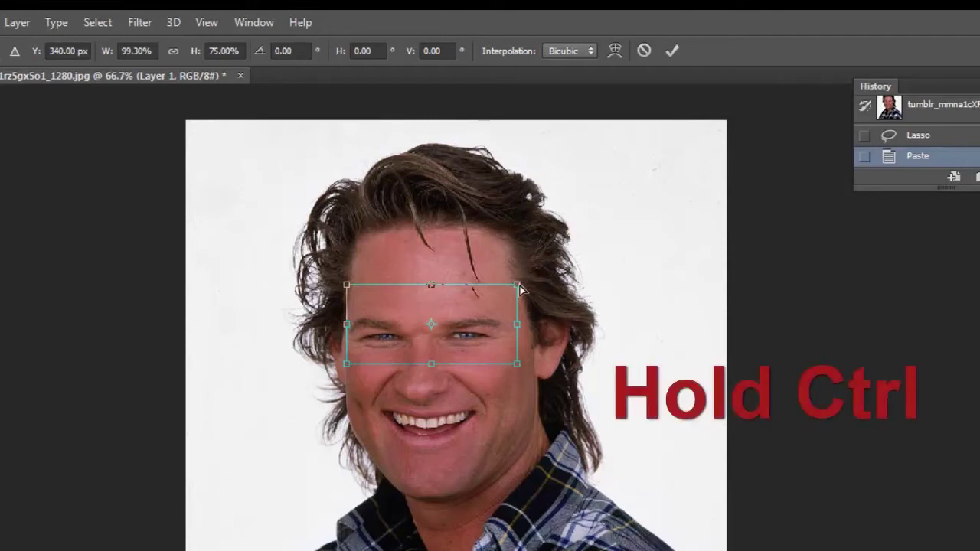
drag(517, 284, 529, 271)
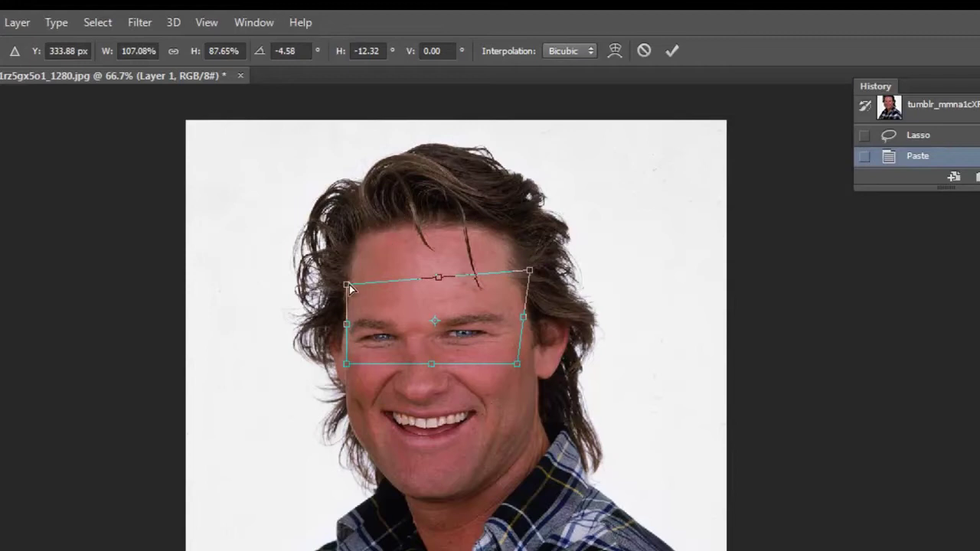
drag(348, 284, 337, 280)
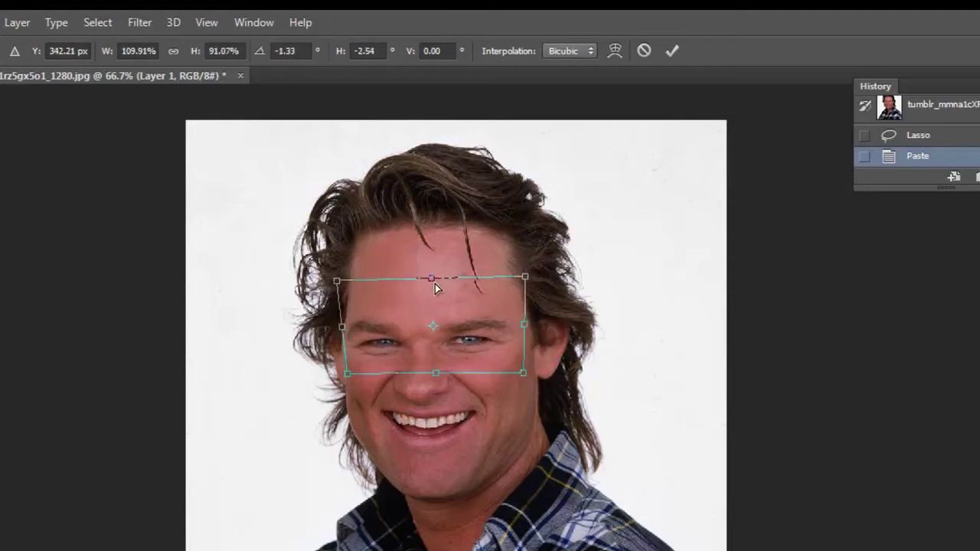
drag(525, 276, 532, 272)
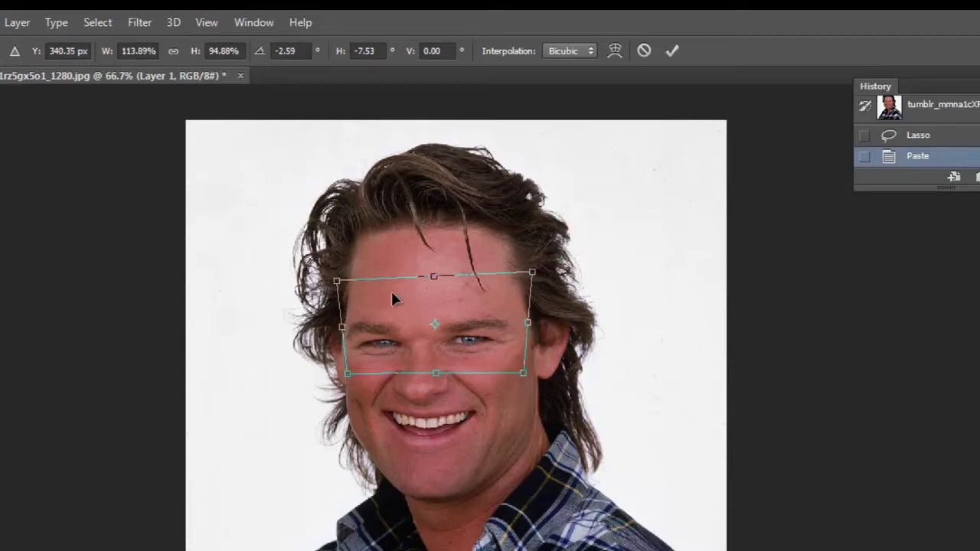
key(Return)
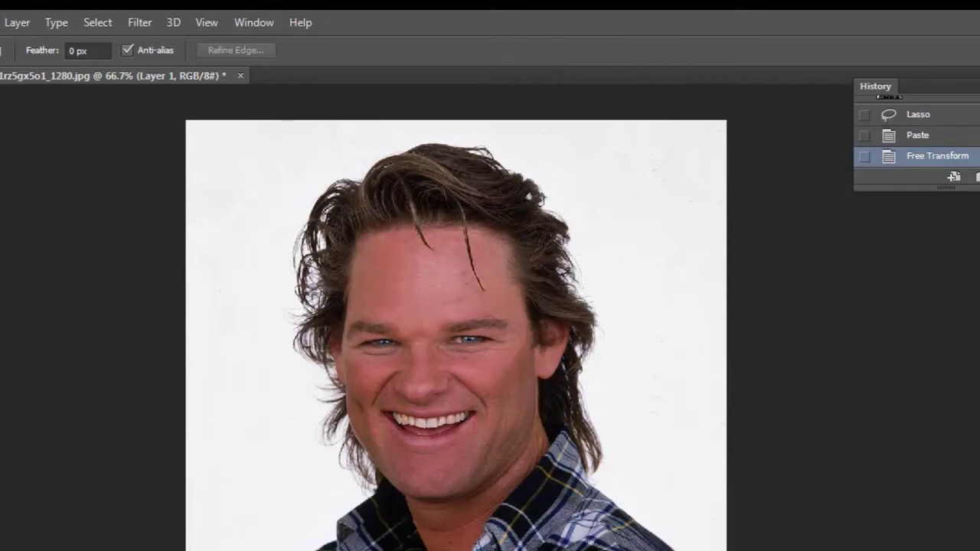
Zoom to 200%, add a layer mask to Layer 1, and pick a soft 49 px brush.
key(ctrl+plus)
key(ctrl+plus)
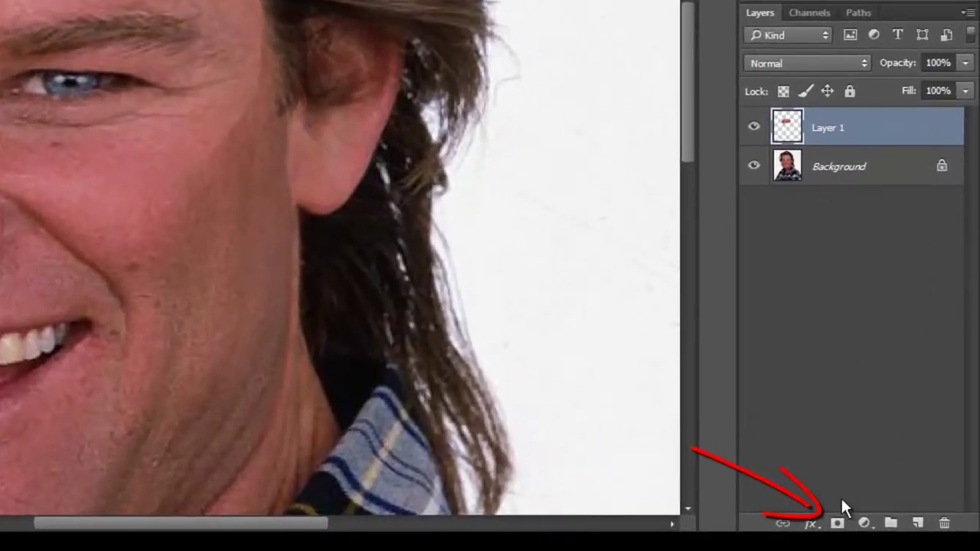
click(837, 522)
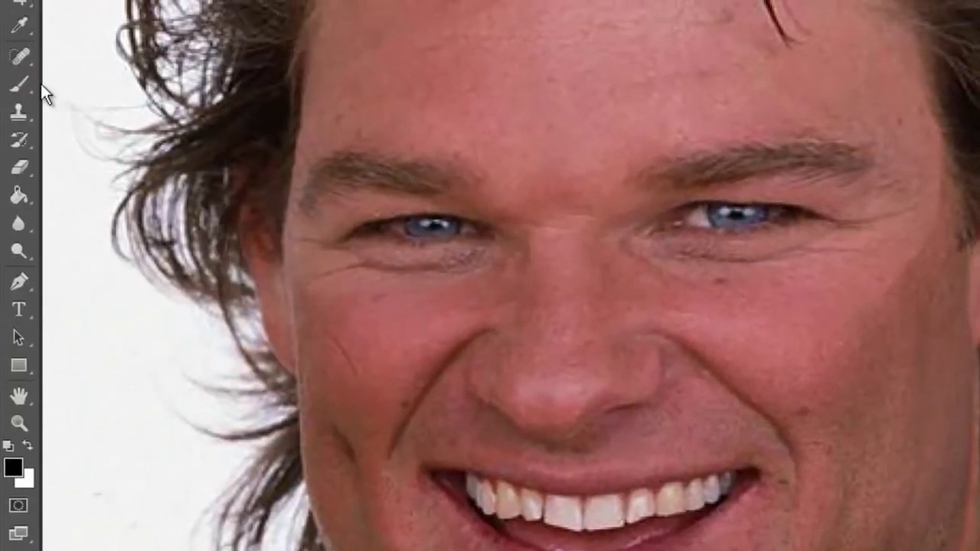
click(20, 86)
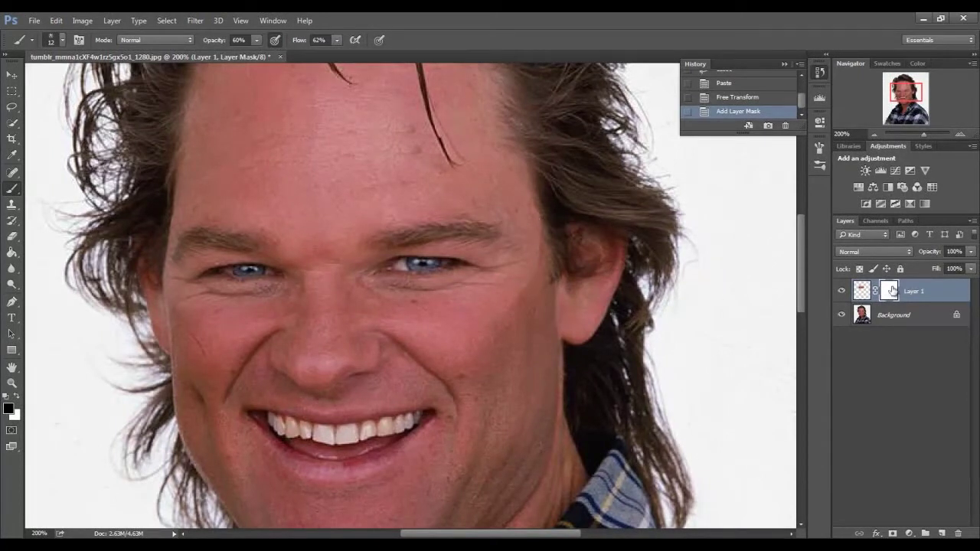
right_click(496, 222)
scroll(648, 350, up, 1)
scroll(645, 358, up, 2)
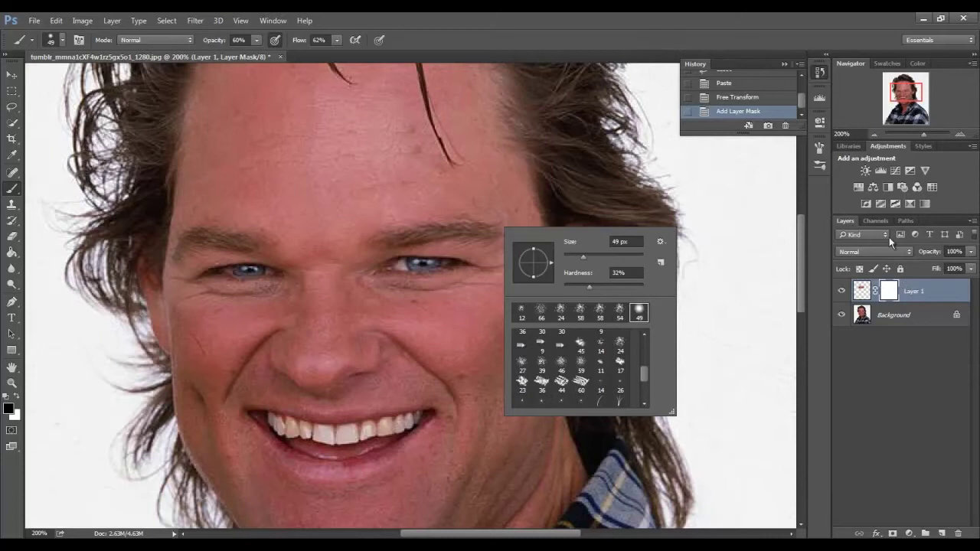
click(647, 26)
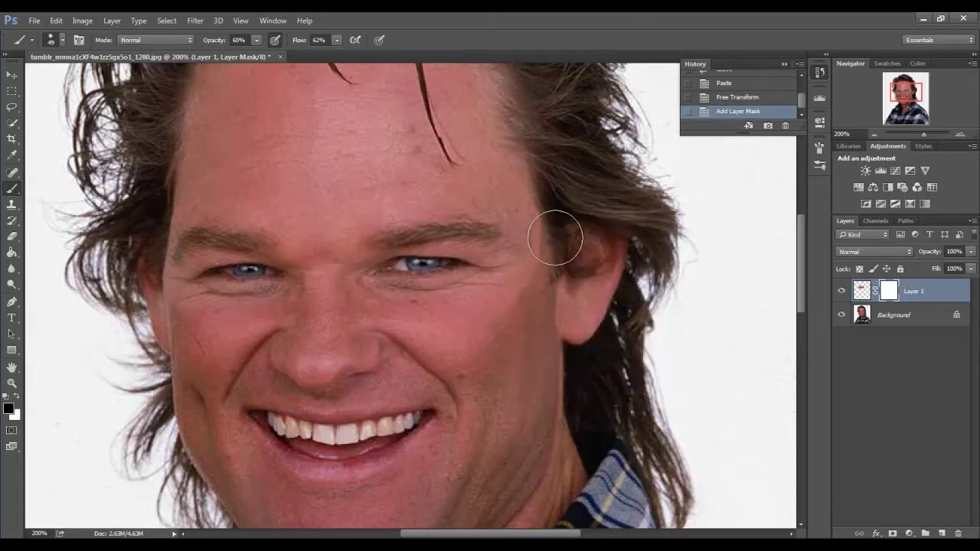
Paint the mask to hide edges by the ear, stray forehead hair and right eye, then view at 100%.
drag(548, 241, 551, 219)
mouse_move(548, 260)
mouse_down()
mouse_move(547, 219)
mouse_move(544, 283)
mouse_up()
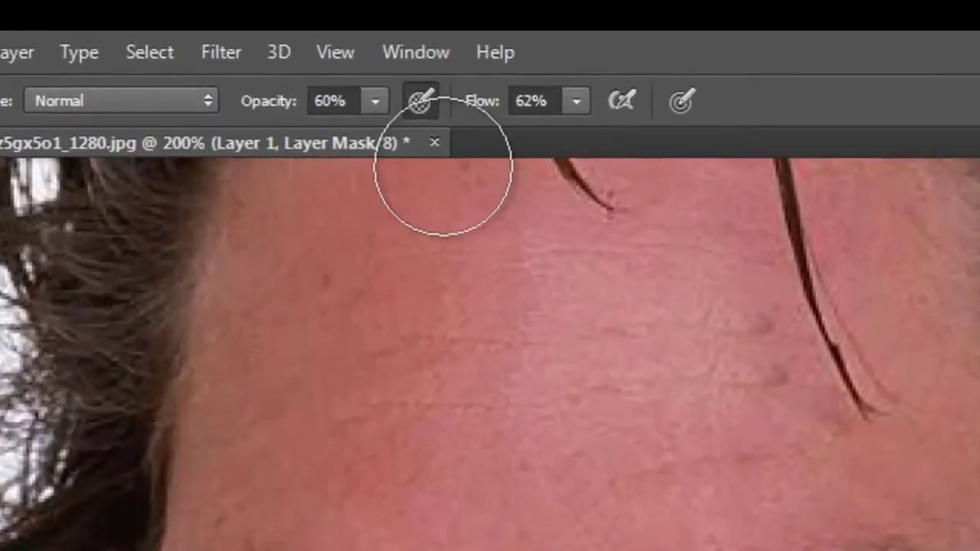
click(414, 98)
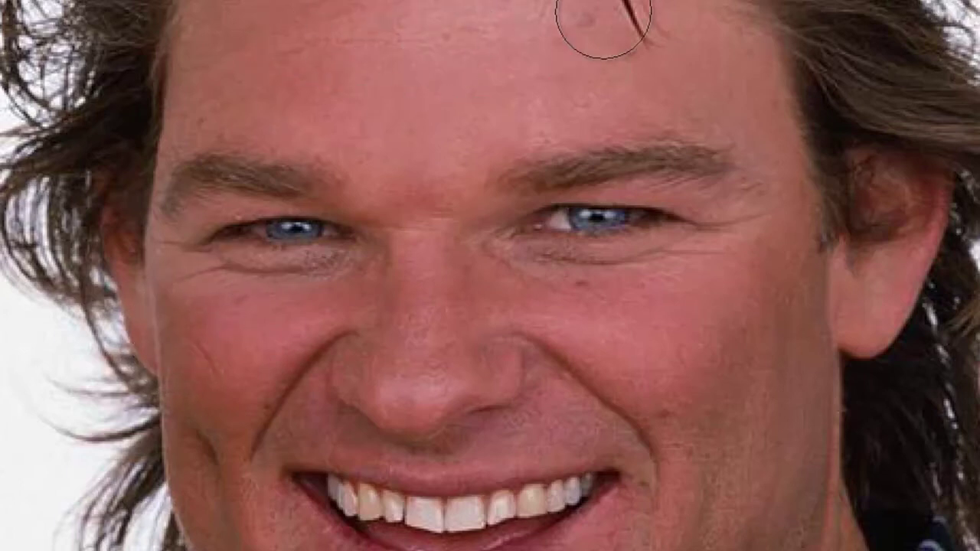
drag(632, 22, 590, 33)
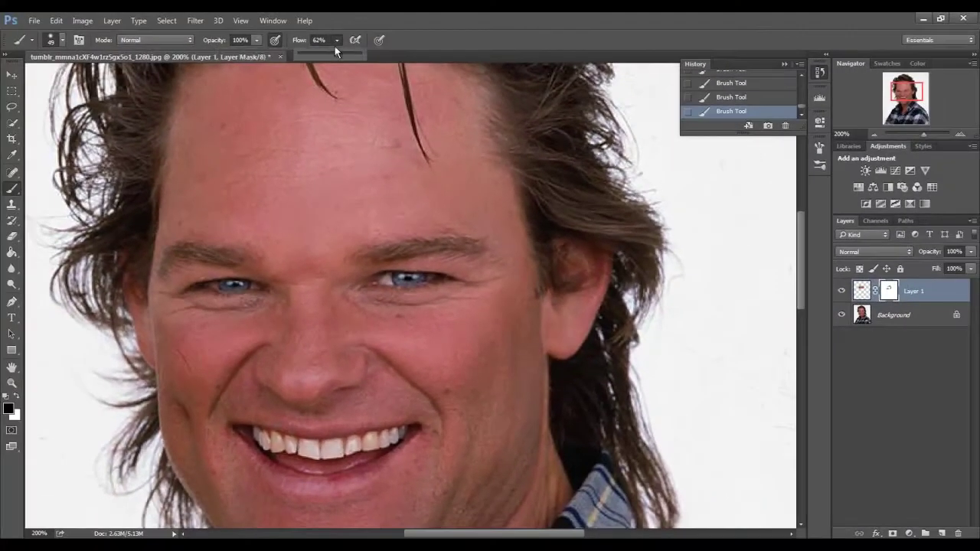
drag(394, 222, 416, 290)
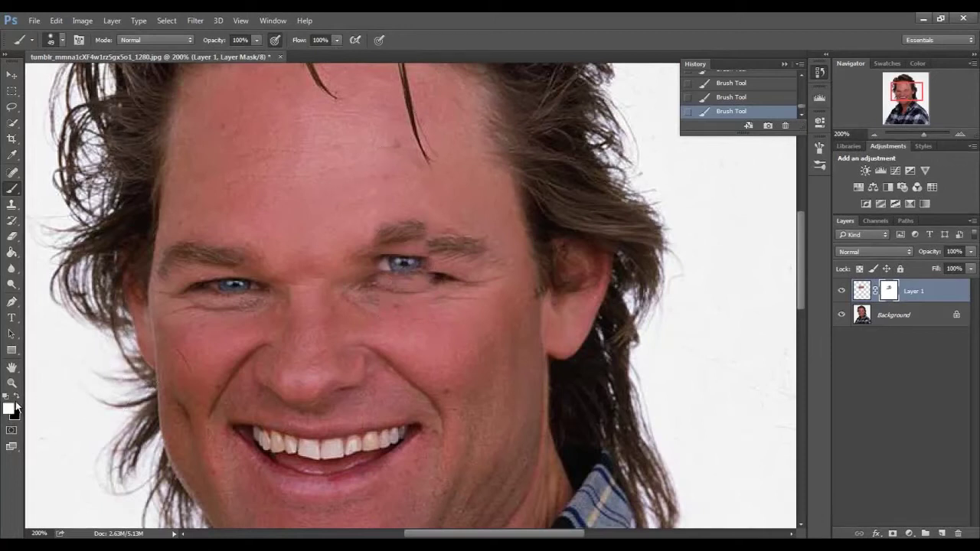
drag(406, 255, 428, 264)
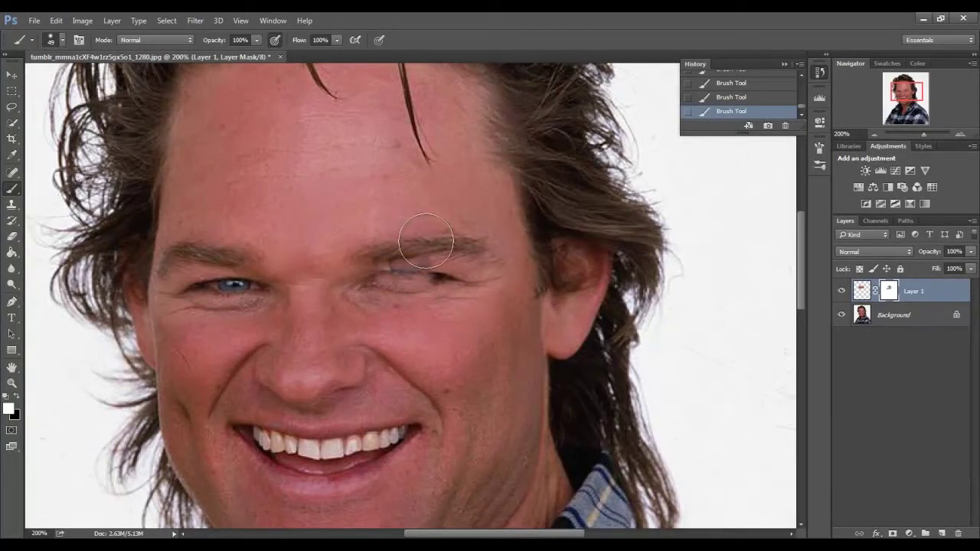
key(ctrl+z)
key(ctrl+z)
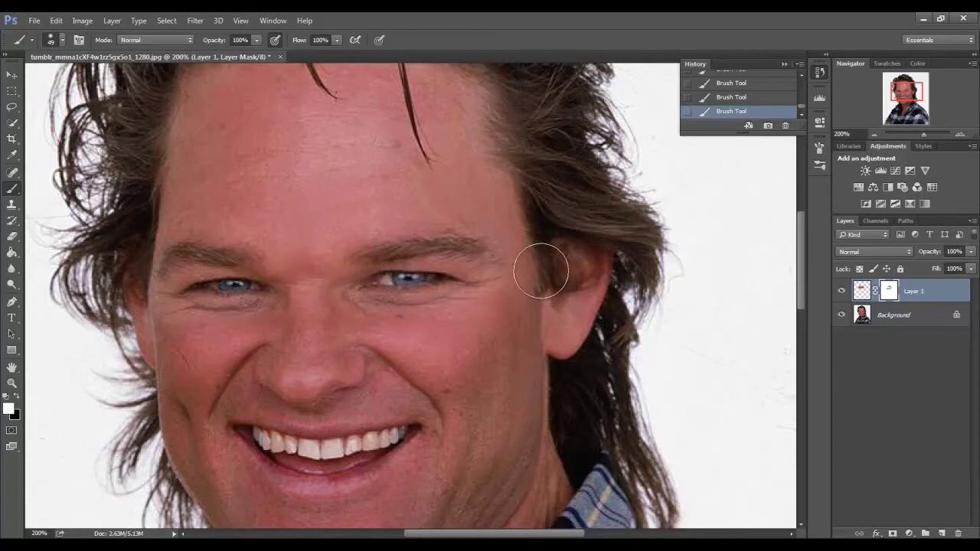
click(873, 134)
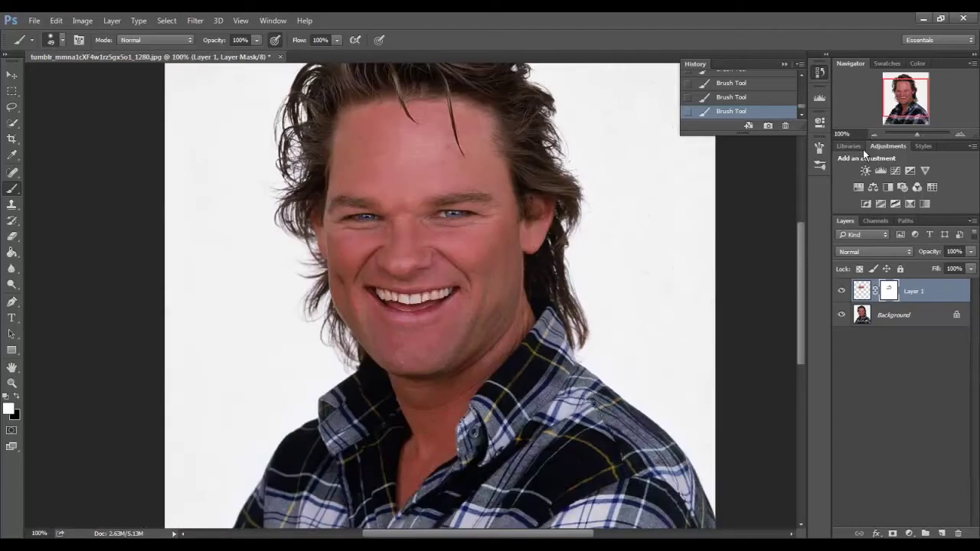
With Layer 1 hidden, lasso the eyebrows on the Background and paste them as Layer 2.
click(861, 319)
click(841, 292)
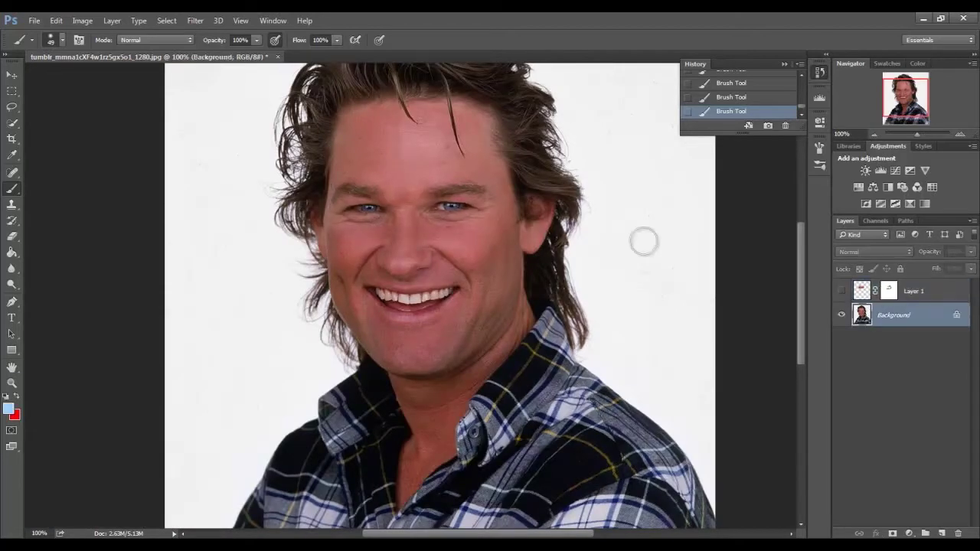
click(12, 110)
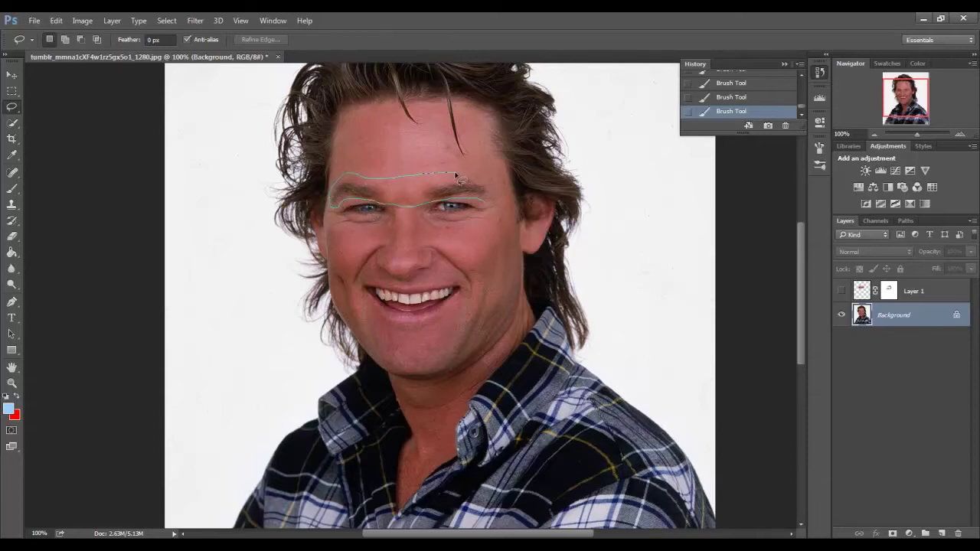
drag(490, 213, 491, 208)
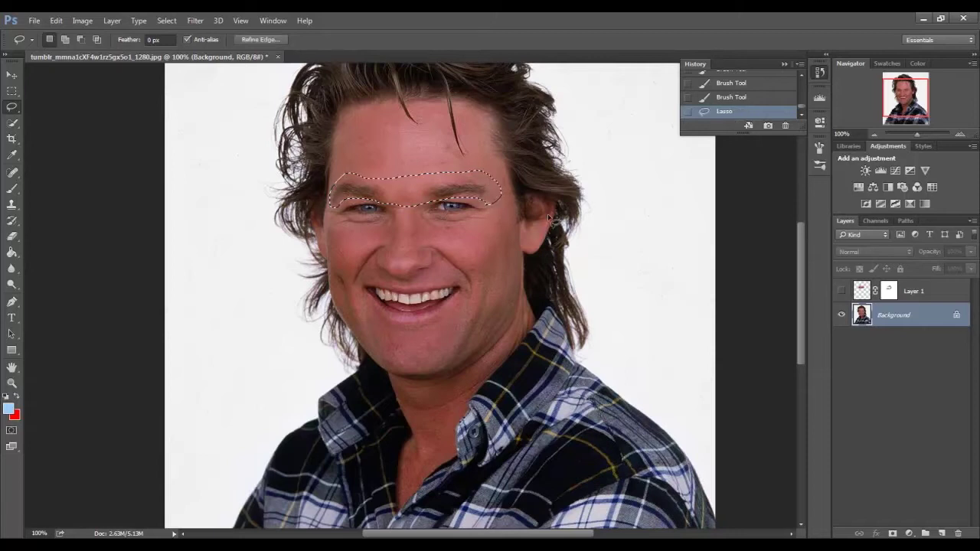
key(ctrl+c)
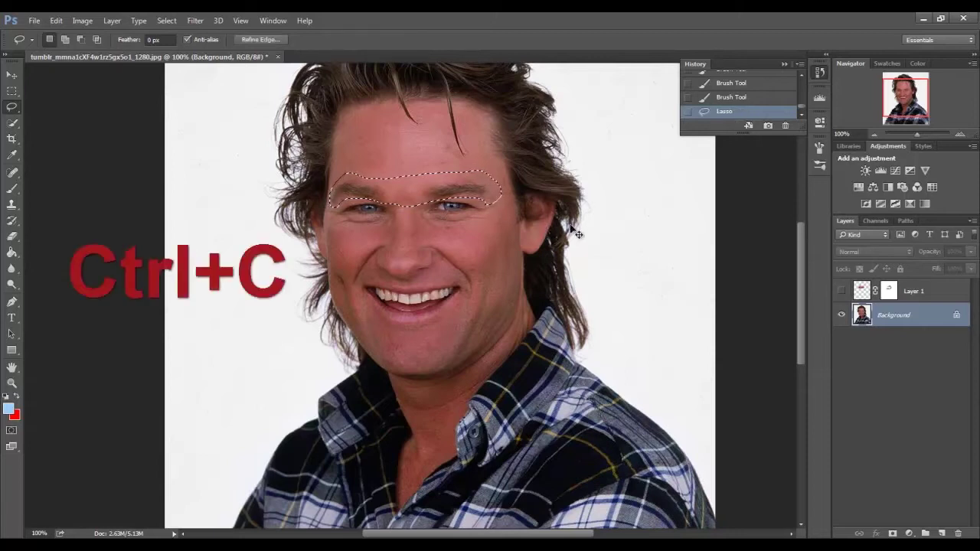
key(ctrl+v)
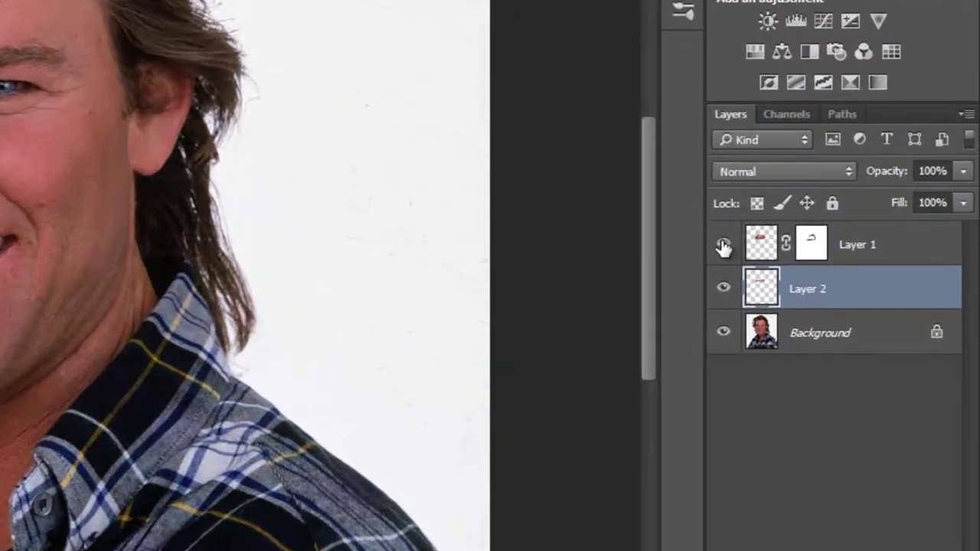
Move Layer 2 above Layer 1 and rename it Eyebrow.
click(723, 243)
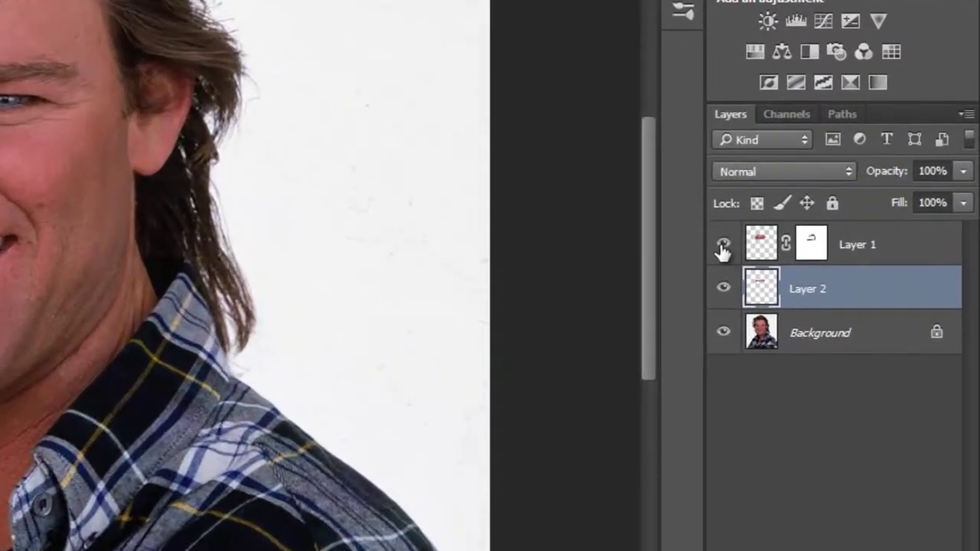
click(722, 245)
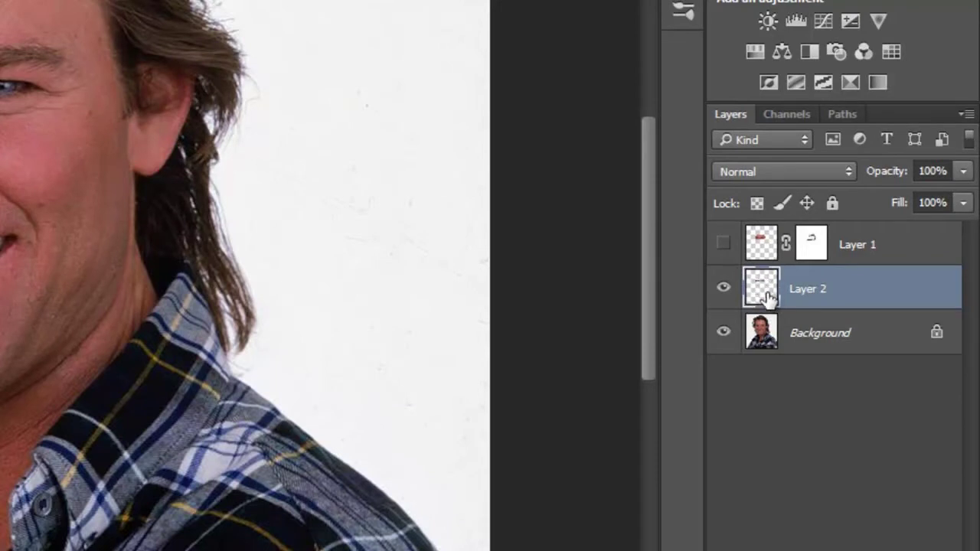
drag(762, 296, 760, 241)
double_click(813, 244)
text(Eyebrow)
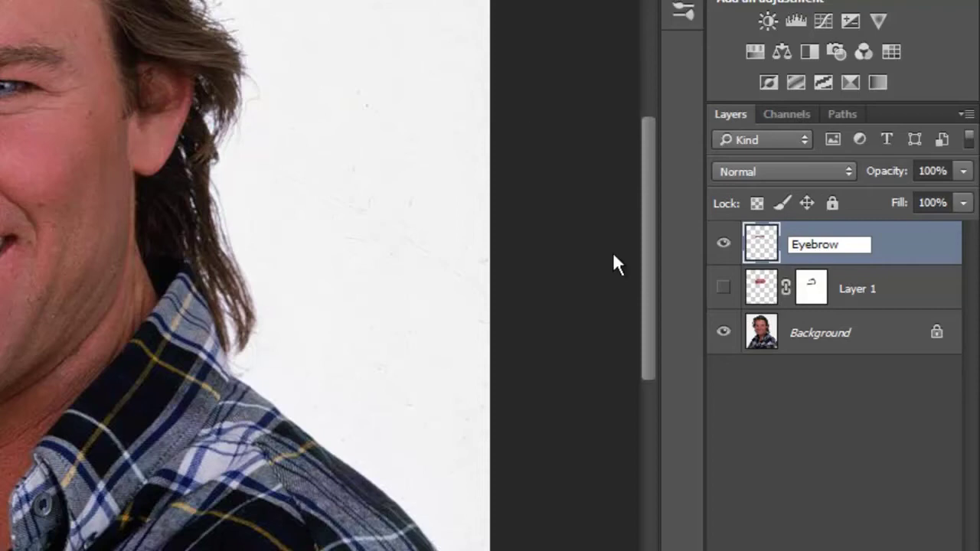
click(723, 289)
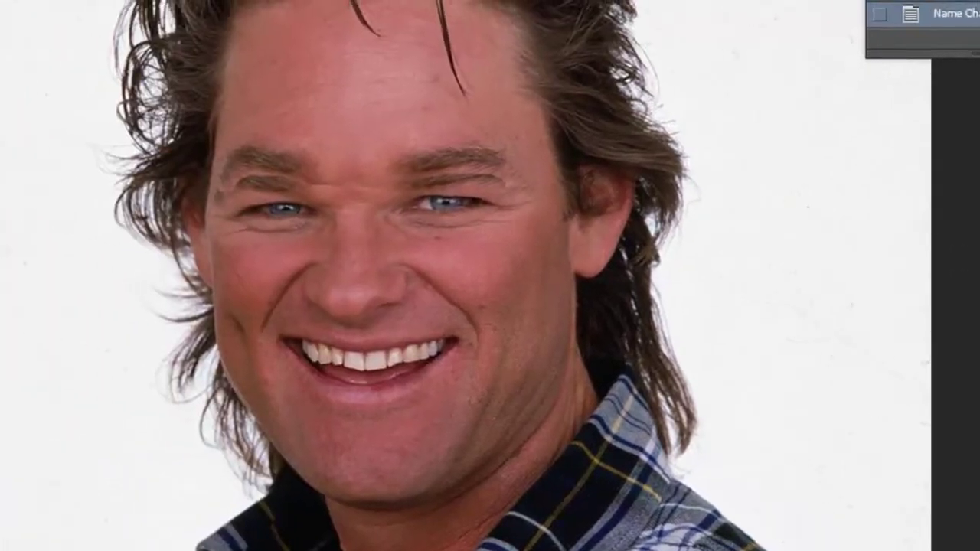
Stretch the Eyebrow layer up the forehead and slightly wider, commit, and toggle it to compare.
key(ctrl+t)
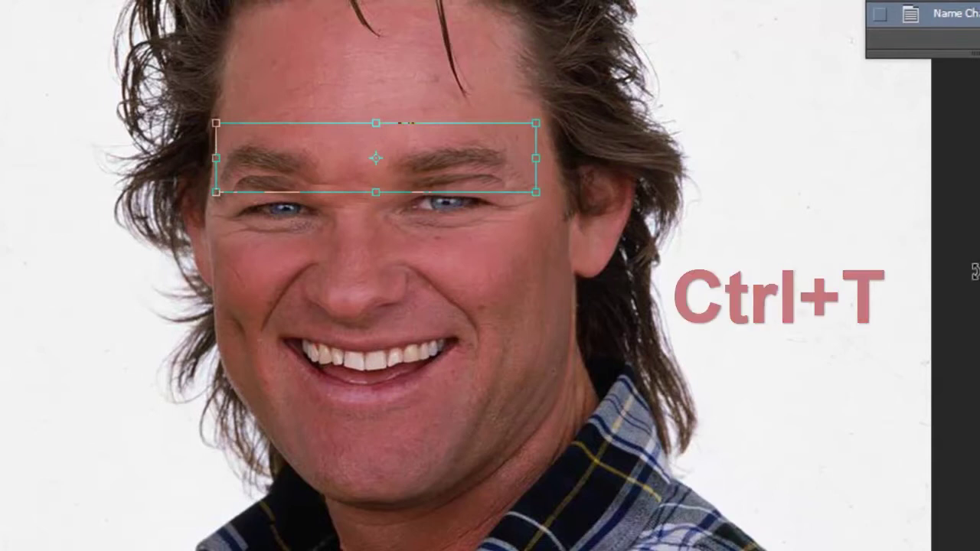
drag(375, 195, 369, 218)
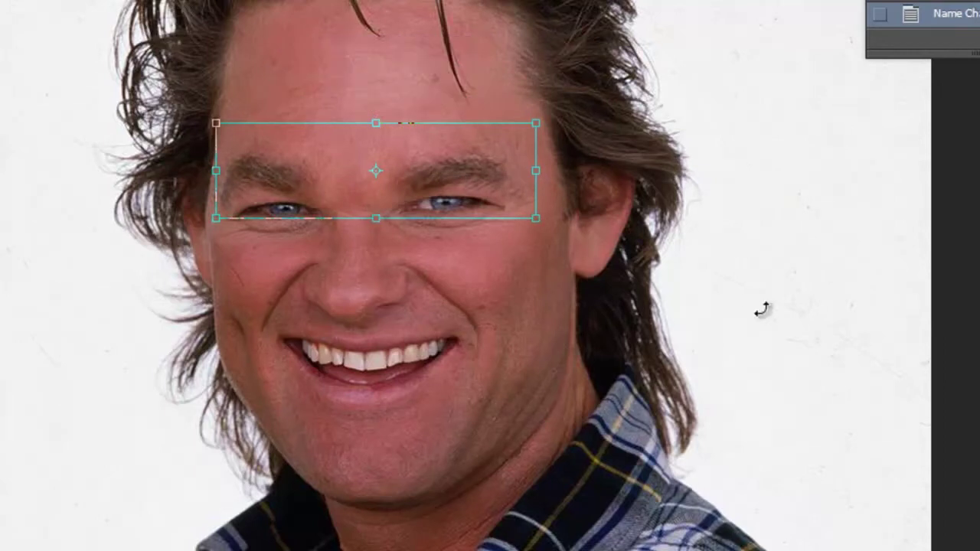
drag(379, 123, 380, 75)
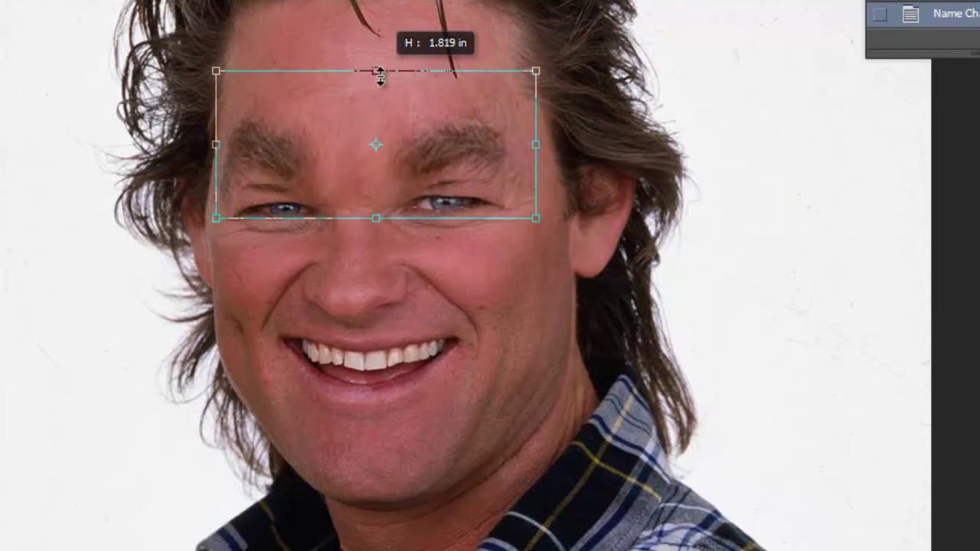
drag(422, 146, 433, 156)
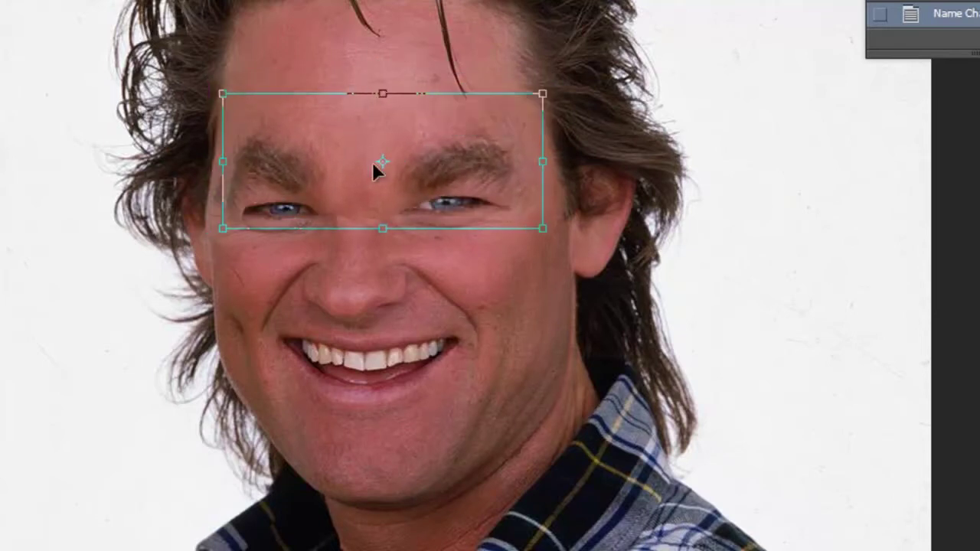
drag(229, 164, 209, 163)
drag(542, 159, 546, 161)
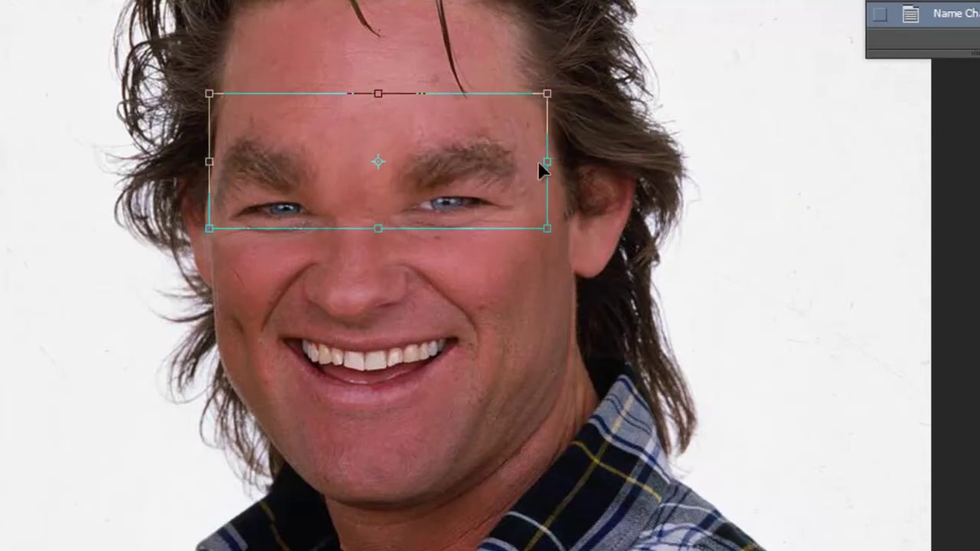
key(Return)
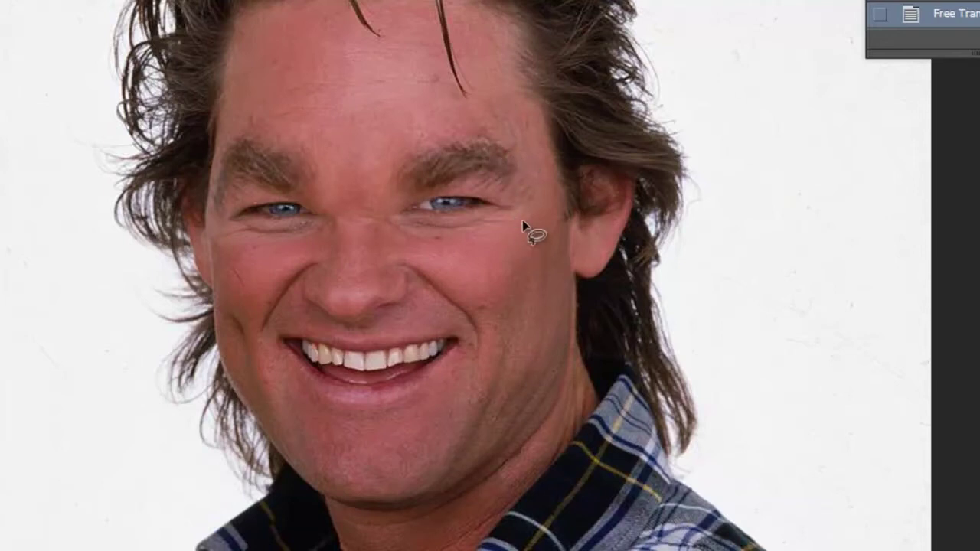
scroll(364, 352, up, 3)
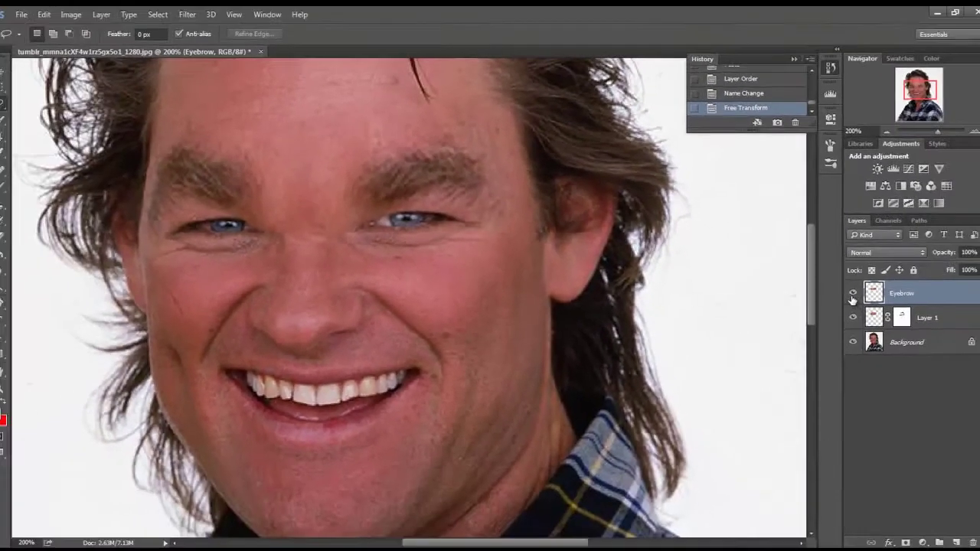
click(852, 296)
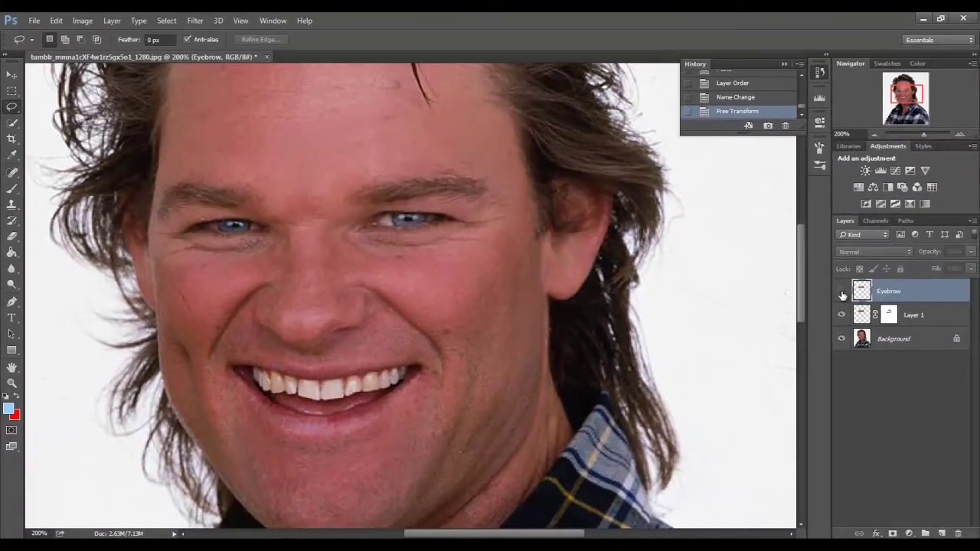
click(842, 291)
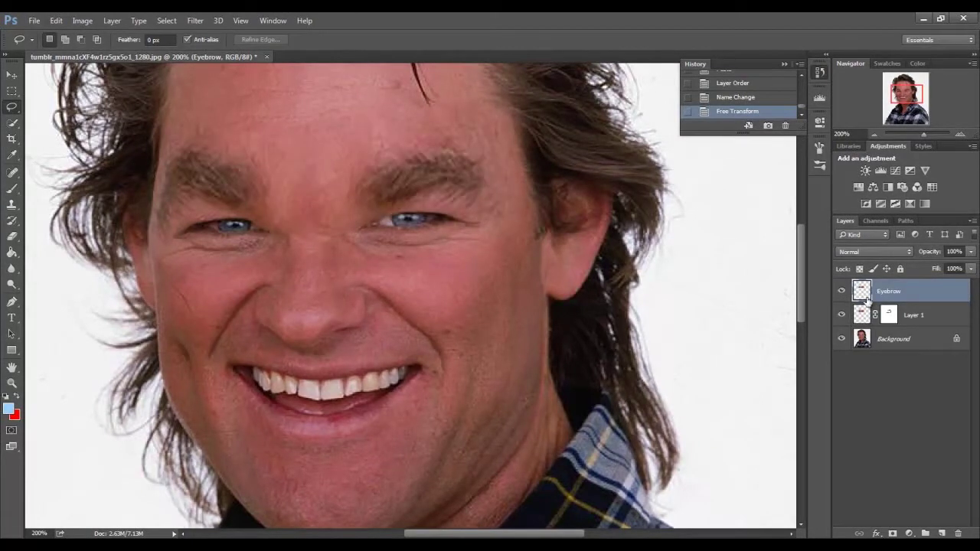
Toggle the Eyebrow layer on and off to compare, then add a layer mask to it.
click(841, 291)
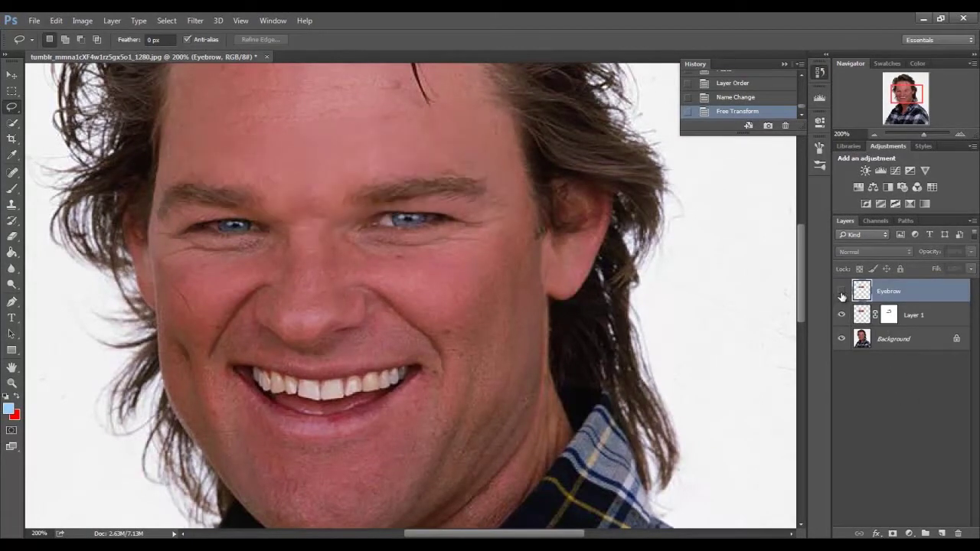
click(842, 291)
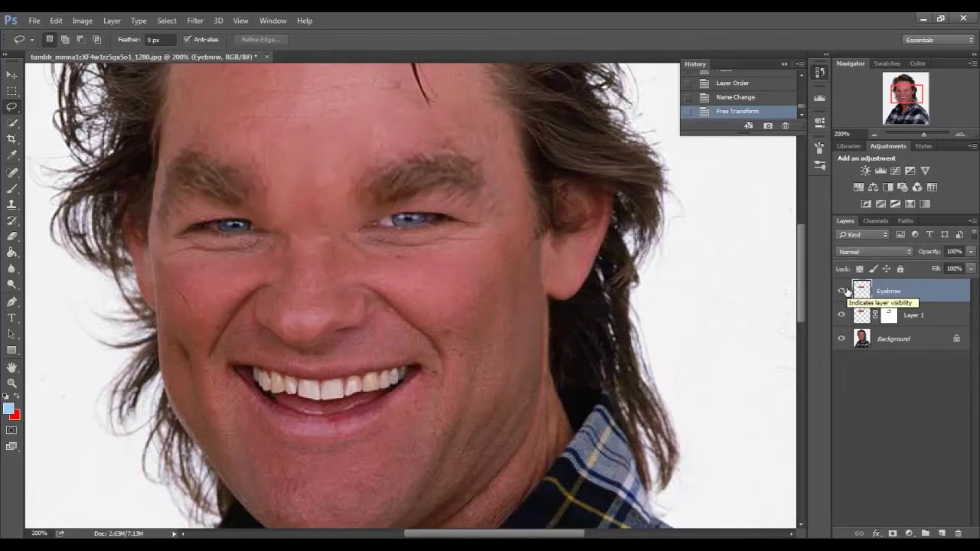
drag(912, 104, 915, 96)
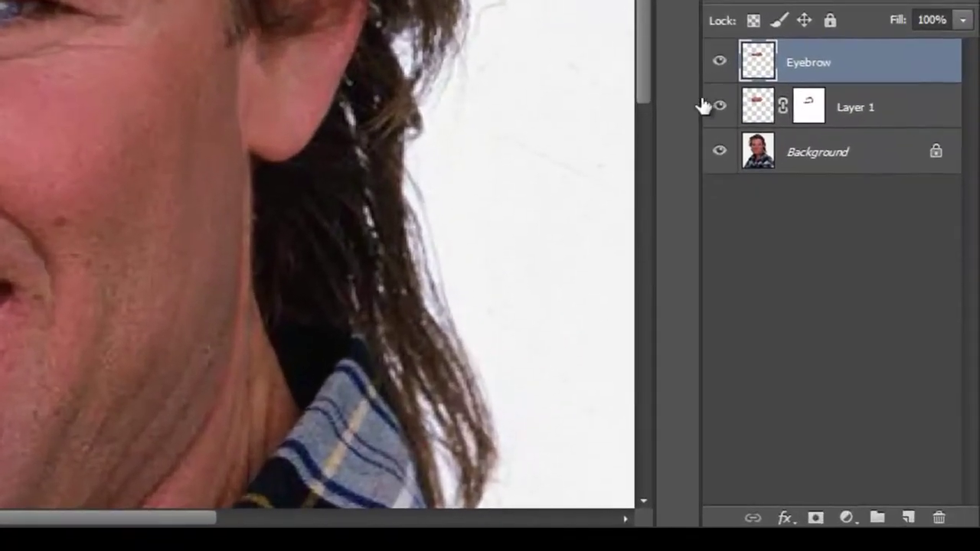
click(817, 111)
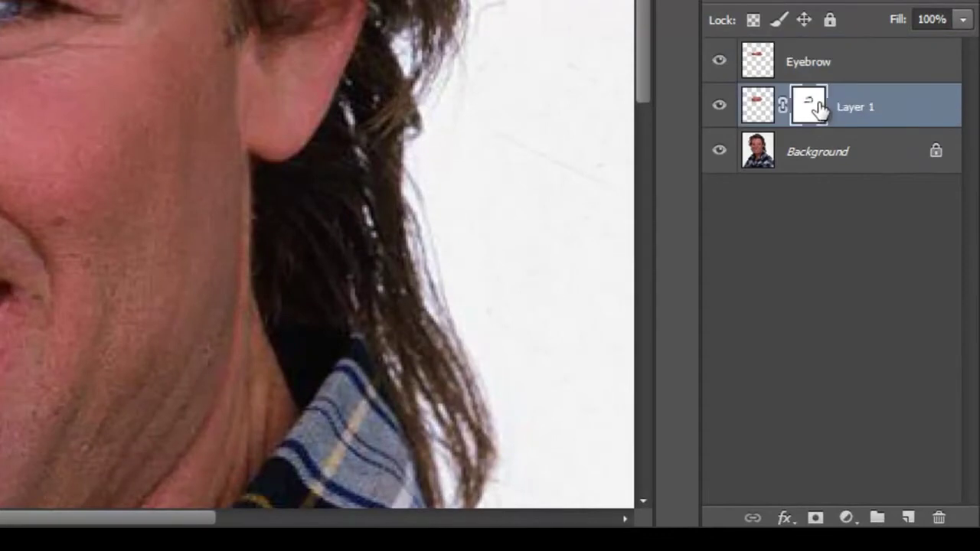
click(831, 72)
click(816, 518)
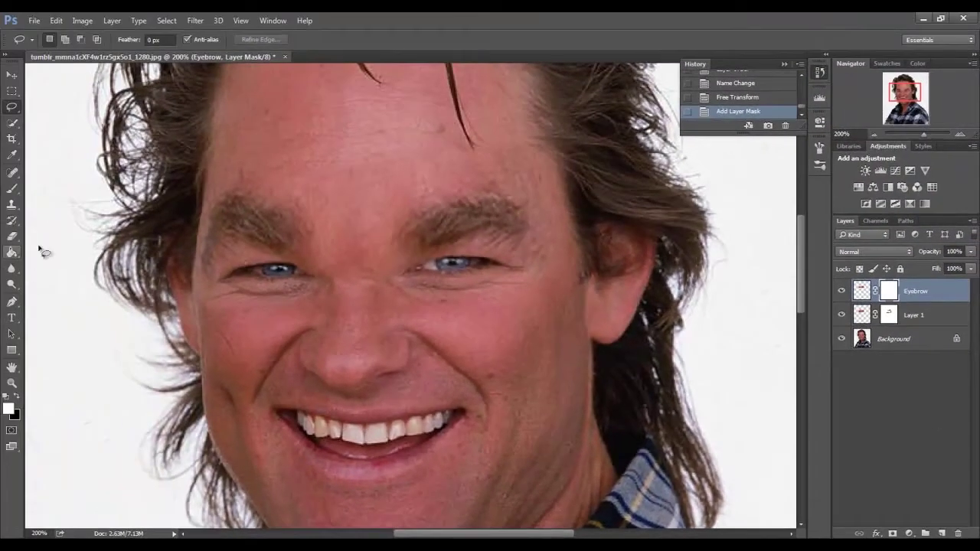
Set up a brush at 42% opacity, 40% flow and 26% hardness.
click(12, 188)
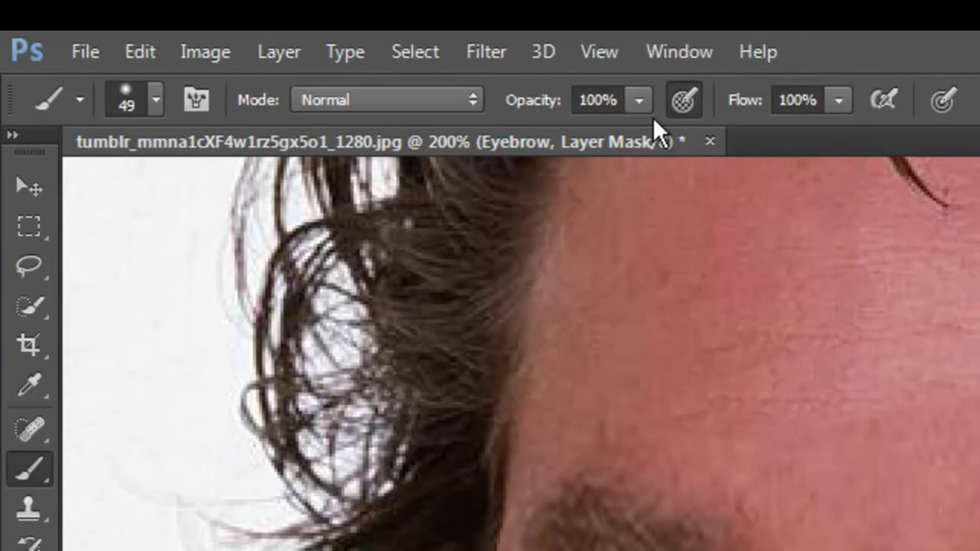
click(638, 110)
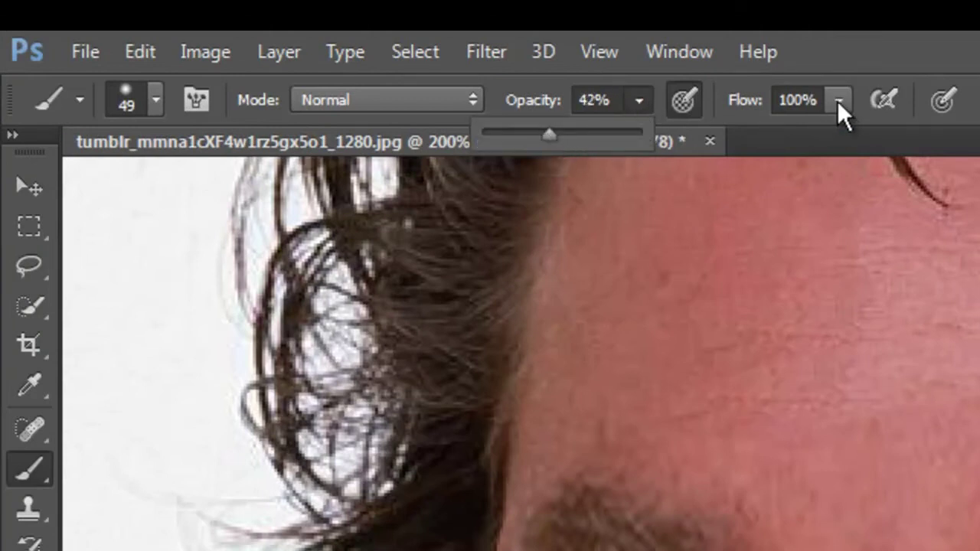
drag(836, 100, 748, 134)
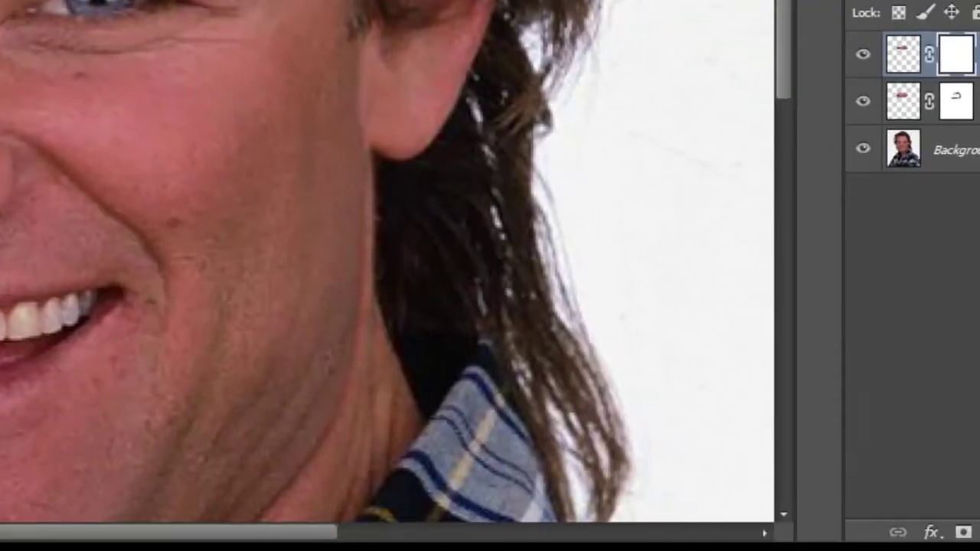
right_click(163, 153)
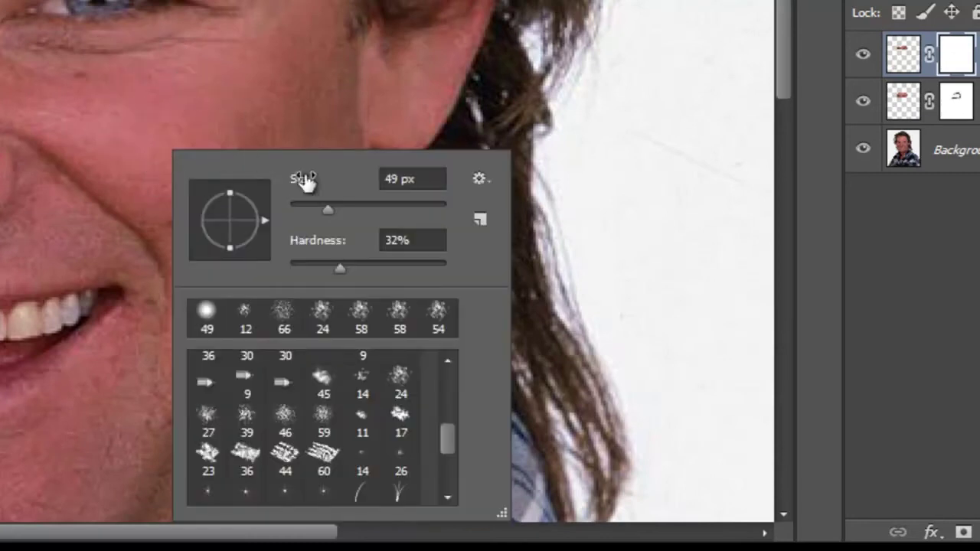
drag(339, 264, 331, 263)
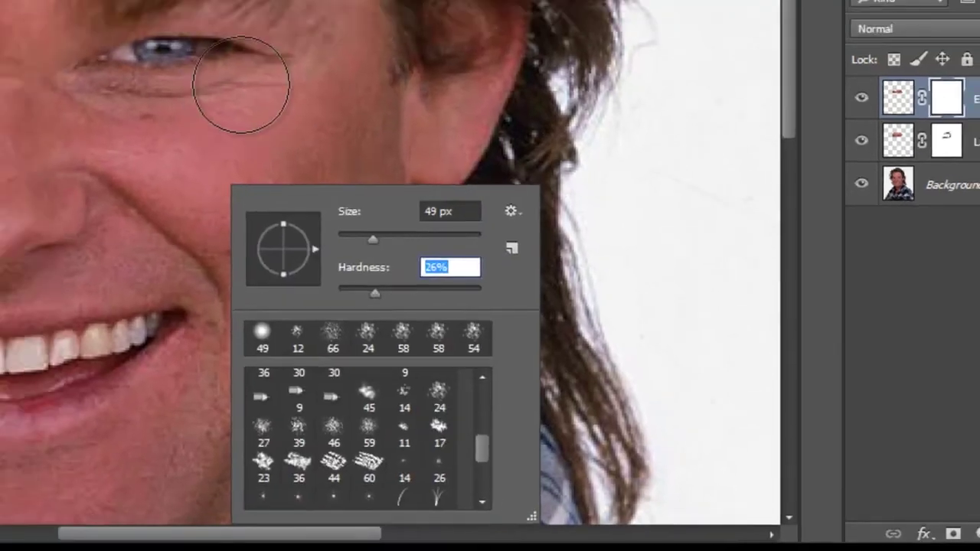
key(Return)
Paint the Eyebrow mask to hide the copy's edge near the right eye, then view at 100%.
click(437, 280)
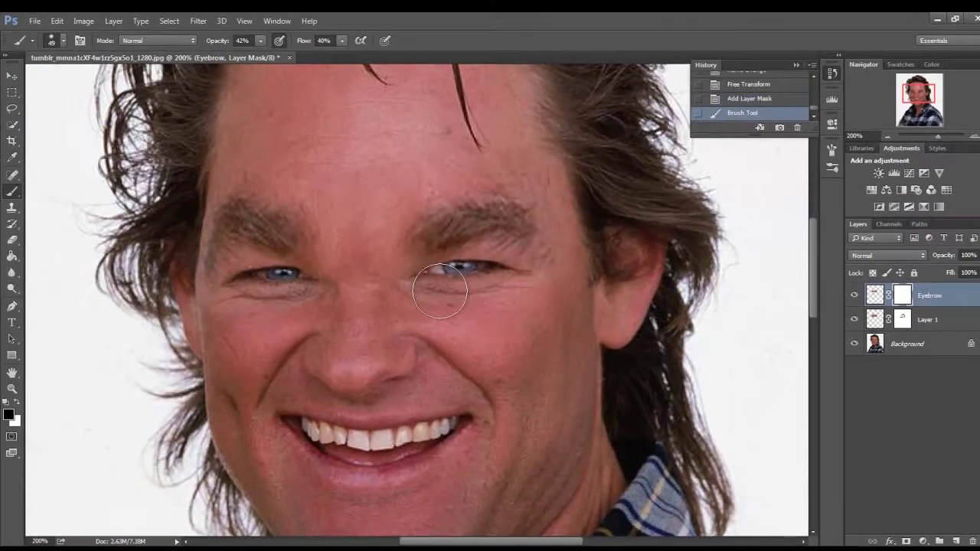
mouse_move(467, 264)
mouse_down()
mouse_move(524, 271)
mouse_move(511, 284)
mouse_up()
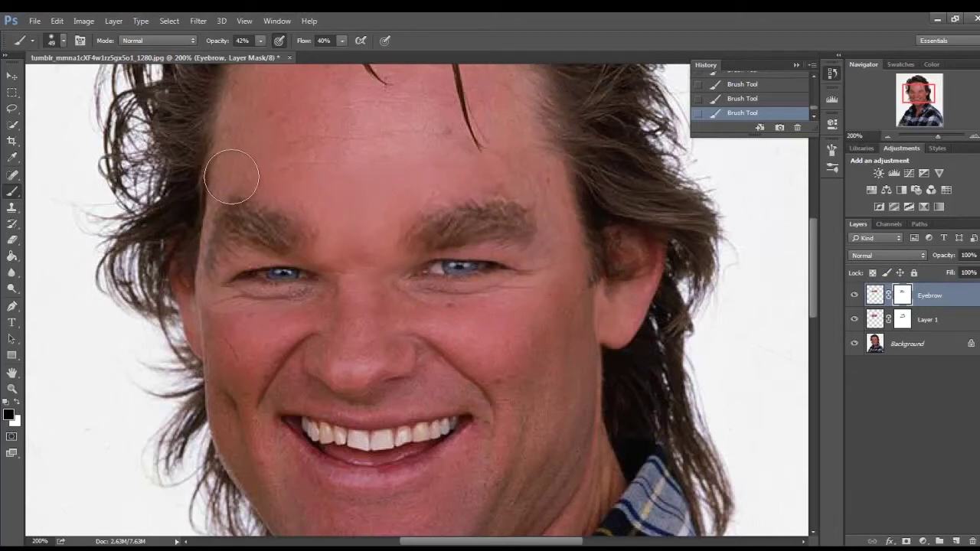
drag(915, 87, 921, 89)
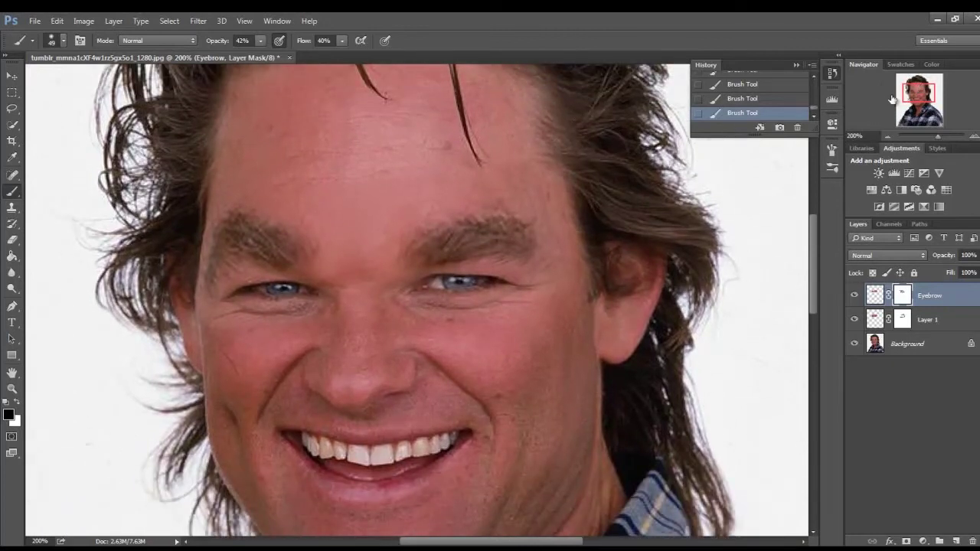
click(885, 137)
drag(924, 81, 923, 93)
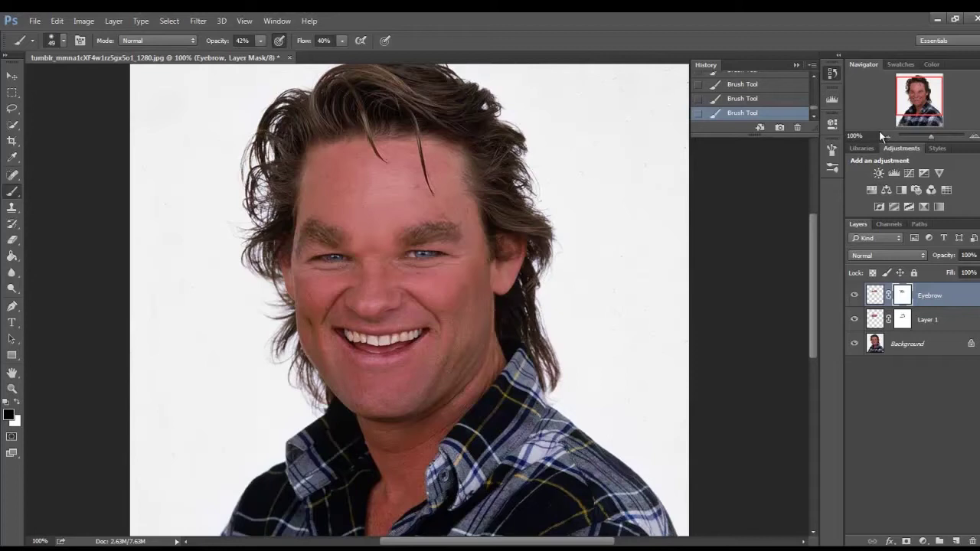
Toggle Layer 1 and Eyebrow to compare, then duplicate the Background layer.
mouse_move(899, 113)
mouse_down()
mouse_move(926, 92)
mouse_move(921, 103)
mouse_up()
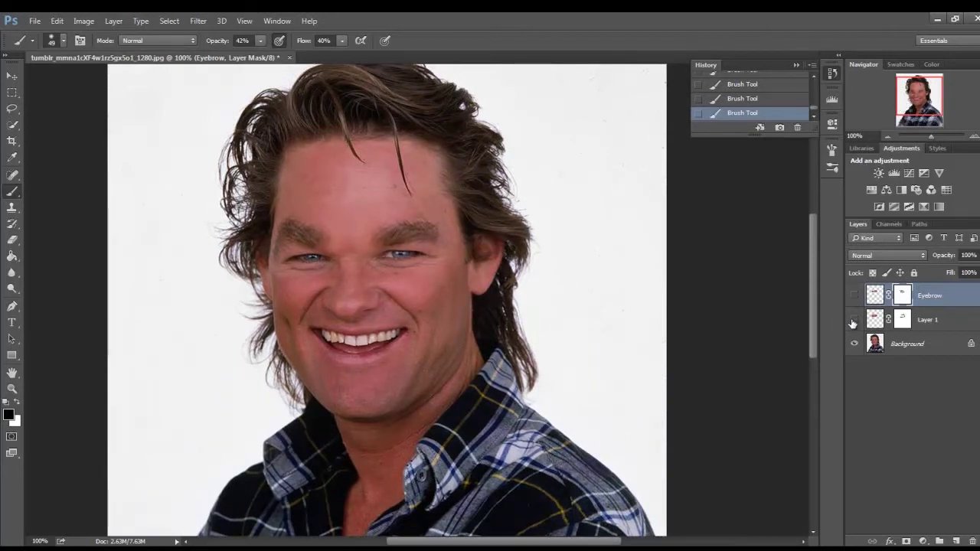
click(853, 320)
click(854, 296)
click(854, 296)
drag(855, 297, 854, 319)
drag(924, 86, 947, 114)
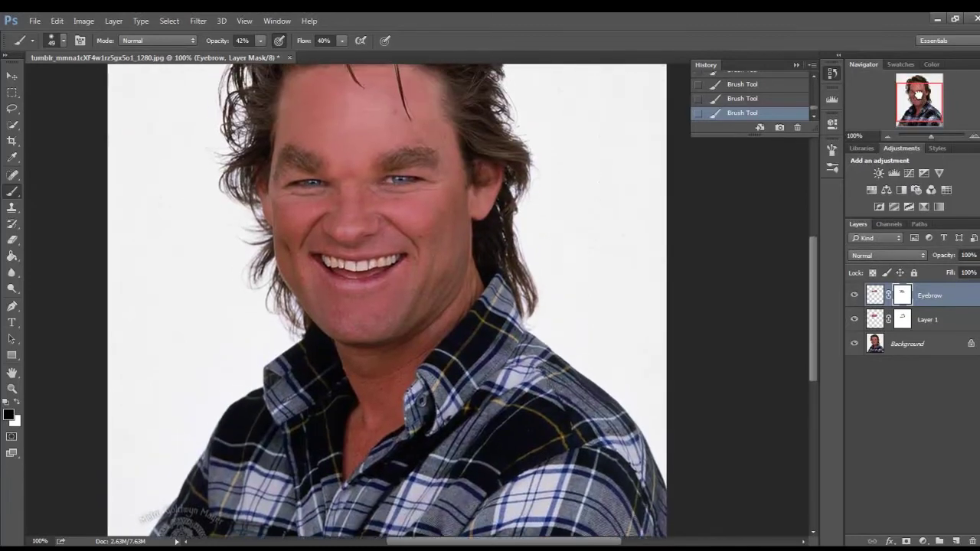
drag(880, 346, 955, 541)
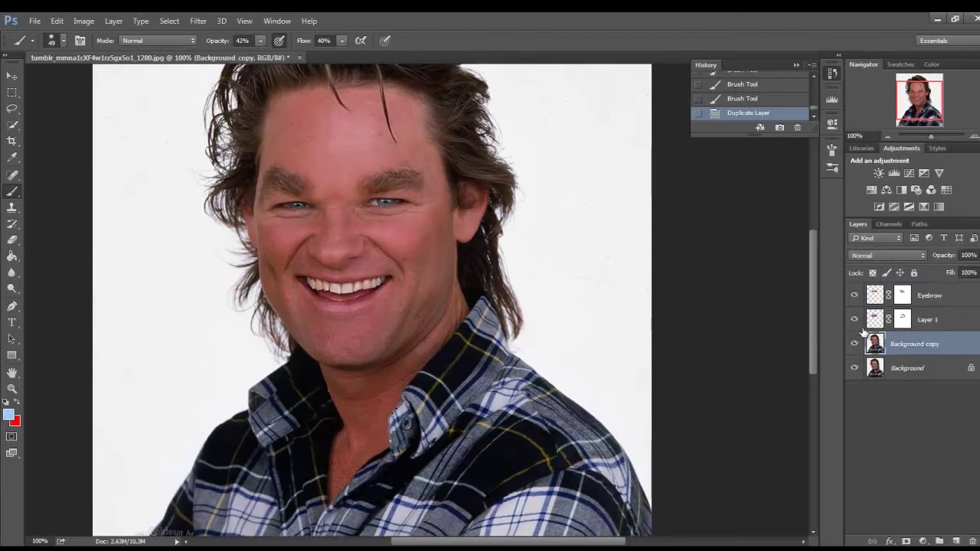
Open Liquify, warp the right-side hair, and set the brush size to 215.
click(200, 21)
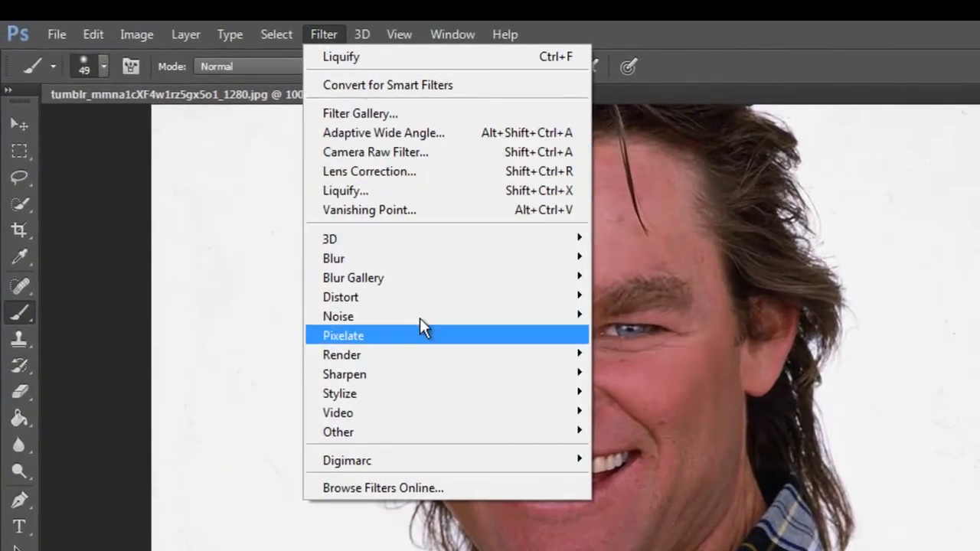
click(437, 189)
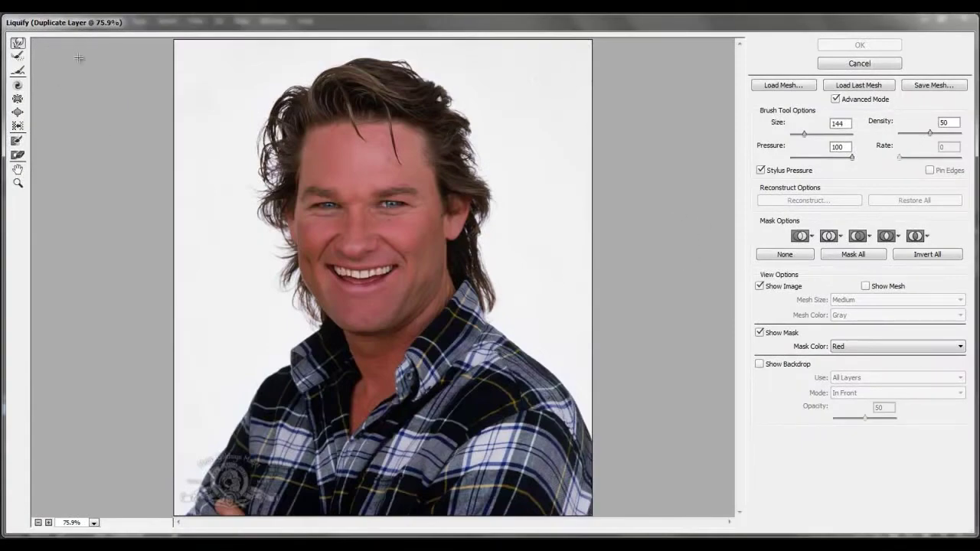
drag(491, 193, 473, 189)
drag(805, 135, 808, 135)
Forward Warp the jaw and chin, and pull the mouth into a wider, lower grin.
mouse_move(395, 315)
mouse_down()
mouse_move(404, 317)
mouse_move(372, 313)
mouse_up()
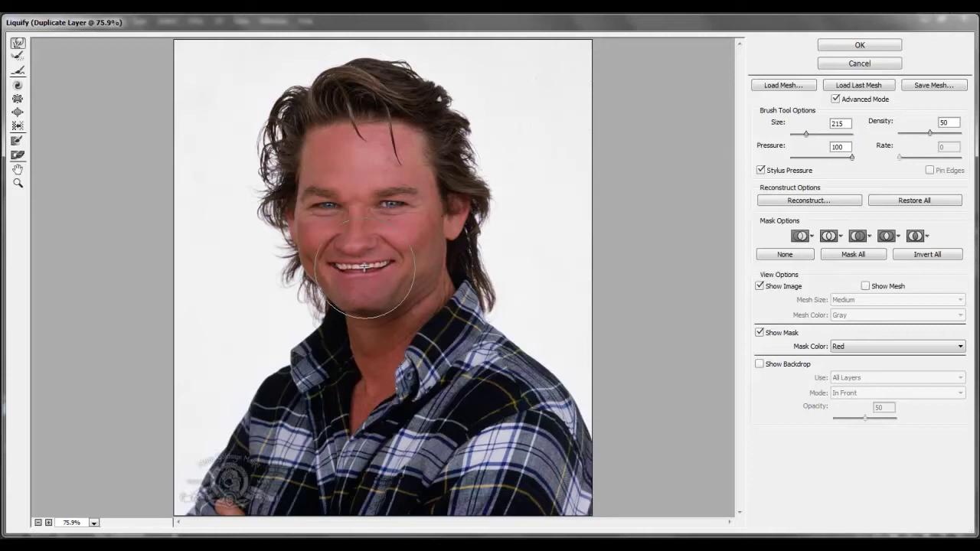
drag(364, 267, 376, 274)
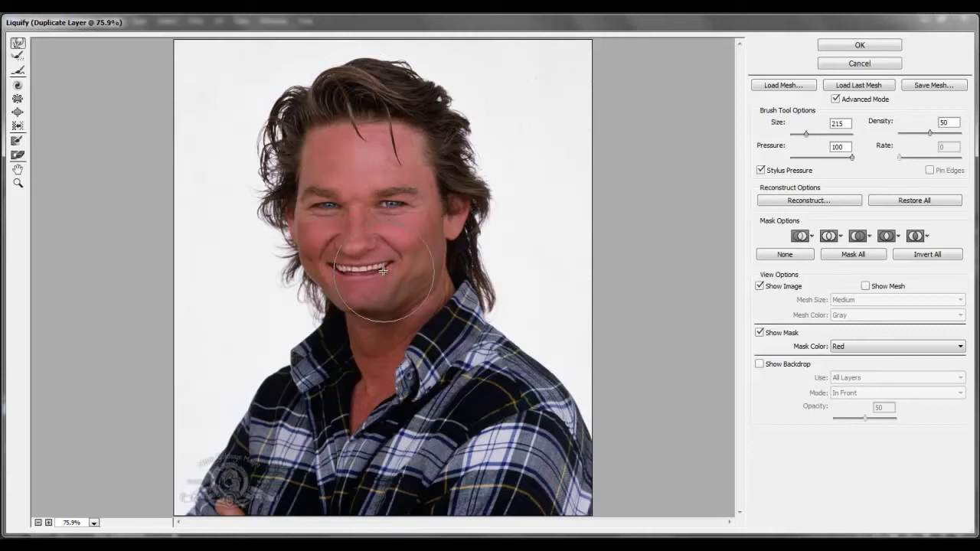
mouse_move(380, 270)
mouse_down()
mouse_move(363, 267)
mouse_move(410, 263)
mouse_up()
drag(459, 242, 479, 212)
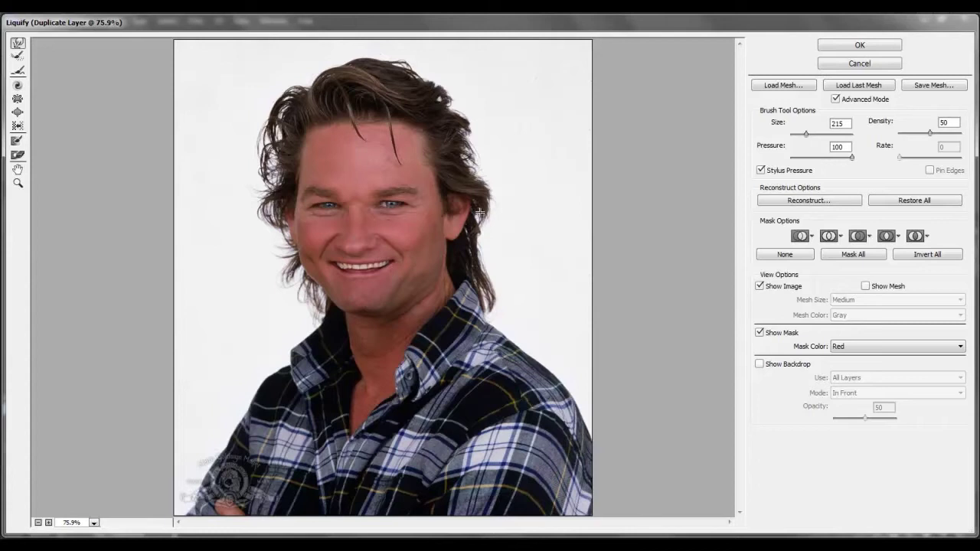
mouse_move(504, 251)
mouse_down()
mouse_move(490, 276)
mouse_move(486, 258)
mouse_move(490, 280)
mouse_up()
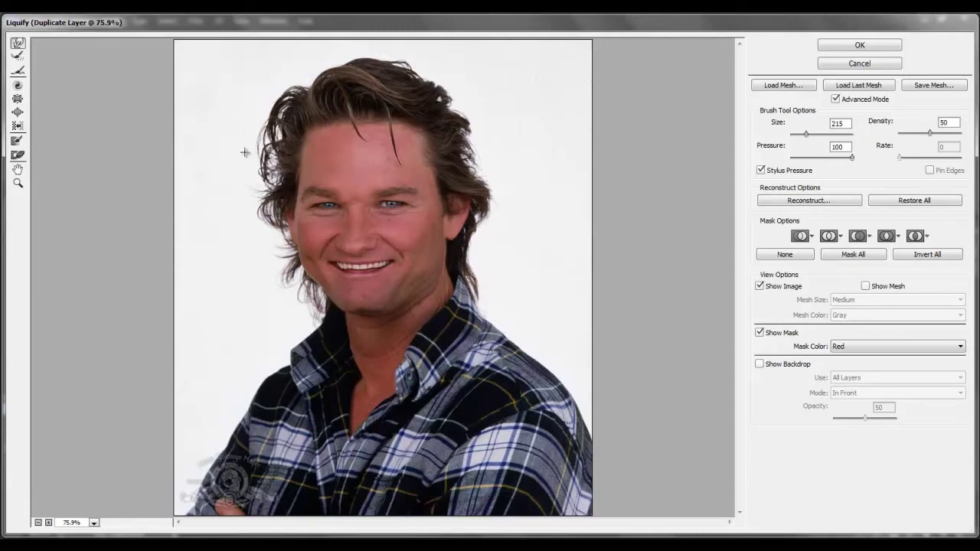
Forward Warp the hair's left, top and right edges into a new outline, then apply.
drag(247, 150, 247, 148)
drag(247, 190, 246, 209)
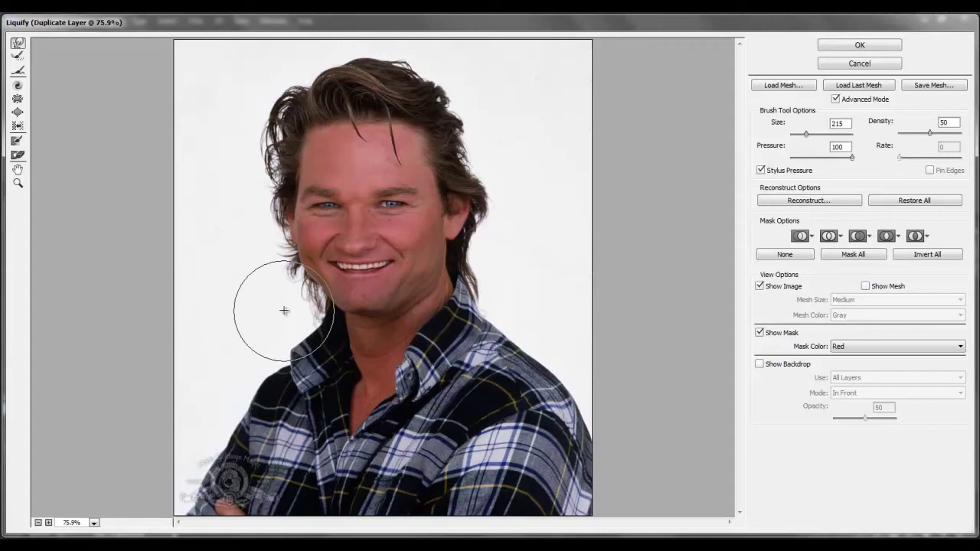
mouse_move(263, 97)
mouse_down()
mouse_move(253, 92)
mouse_move(320, 91)
mouse_move(327, 81)
mouse_move(393, 107)
mouse_up()
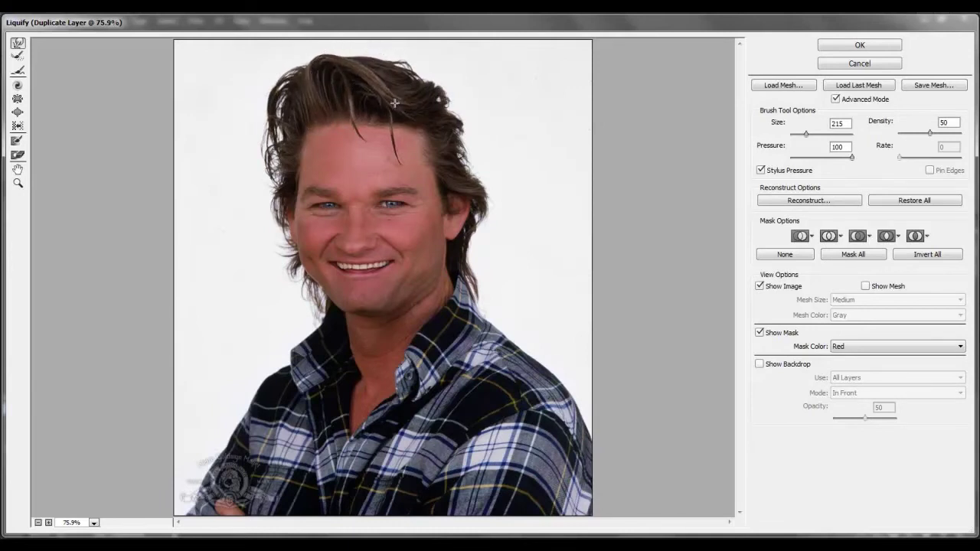
mouse_move(393, 103)
mouse_down()
mouse_move(446, 101)
mouse_move(426, 69)
mouse_move(408, 74)
mouse_up()
mouse_move(481, 177)
mouse_down()
mouse_move(488, 187)
mouse_move(485, 164)
mouse_up()
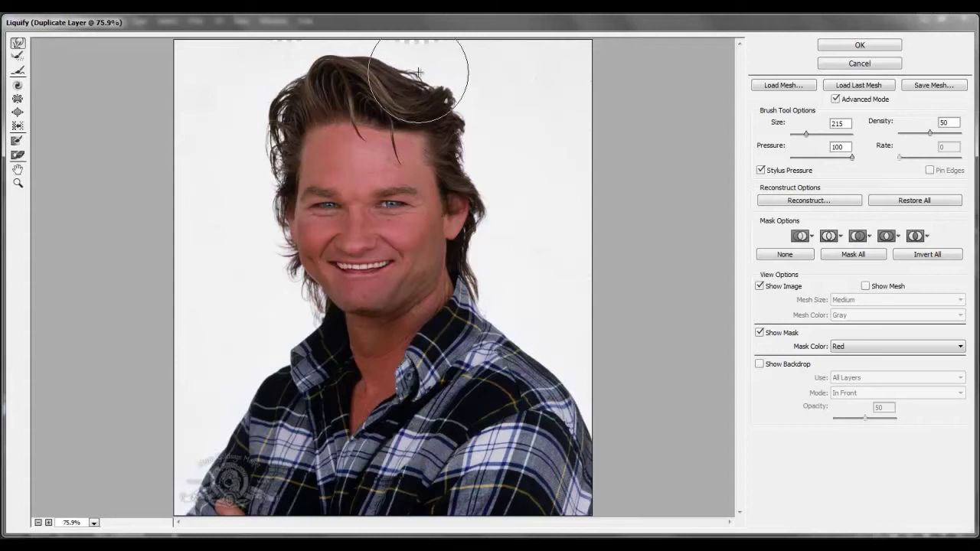
drag(417, 74, 405, 69)
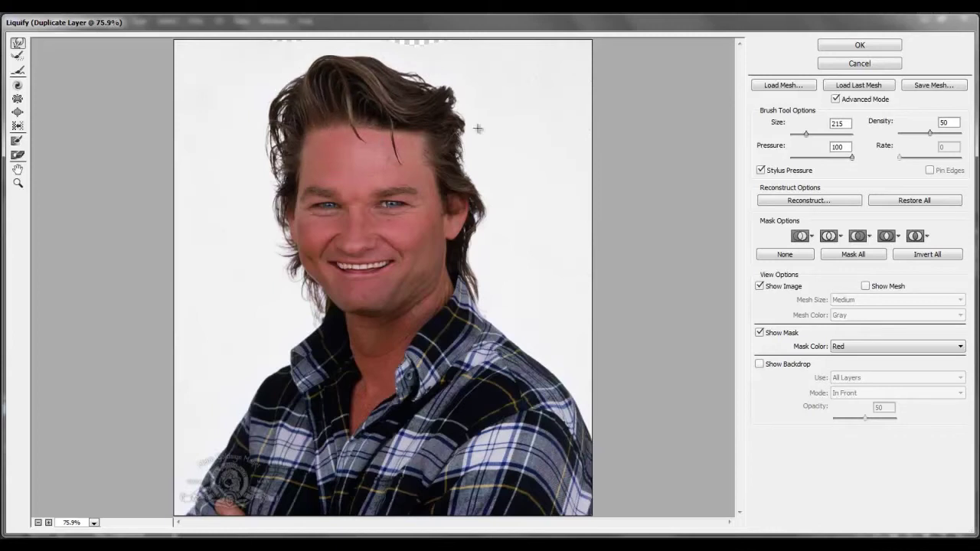
click(872, 46)
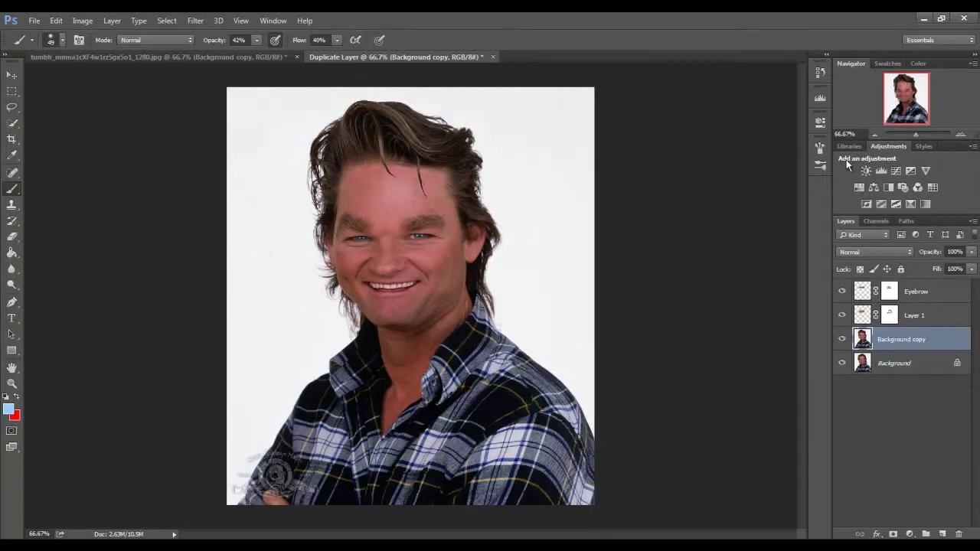
Toggle the Background copy's visibility to compare the warped face with the original.
click(841, 340)
click(841, 339)
click(845, 344)
click(845, 345)
View the image at 100% and reopen Filter > Liquify.
key(ctrl+plus)
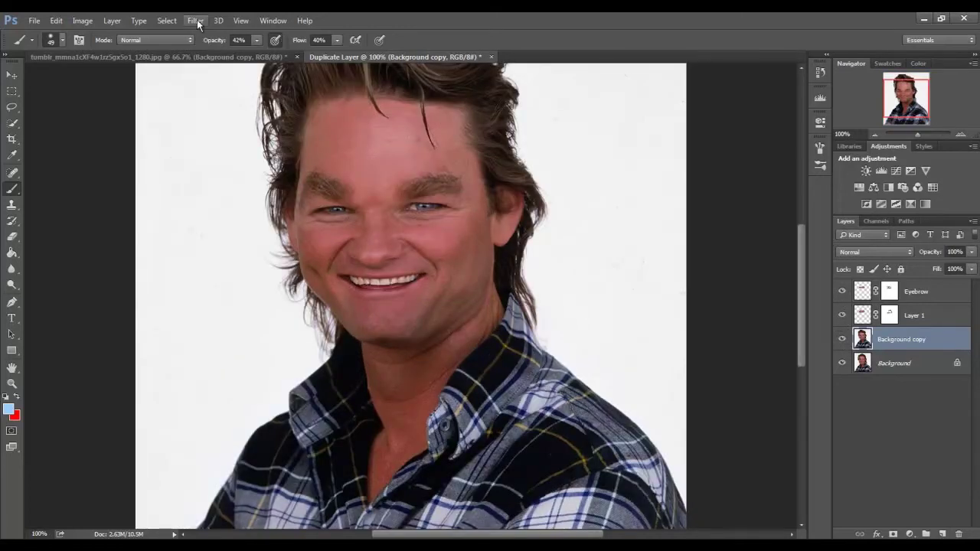
click(196, 21)
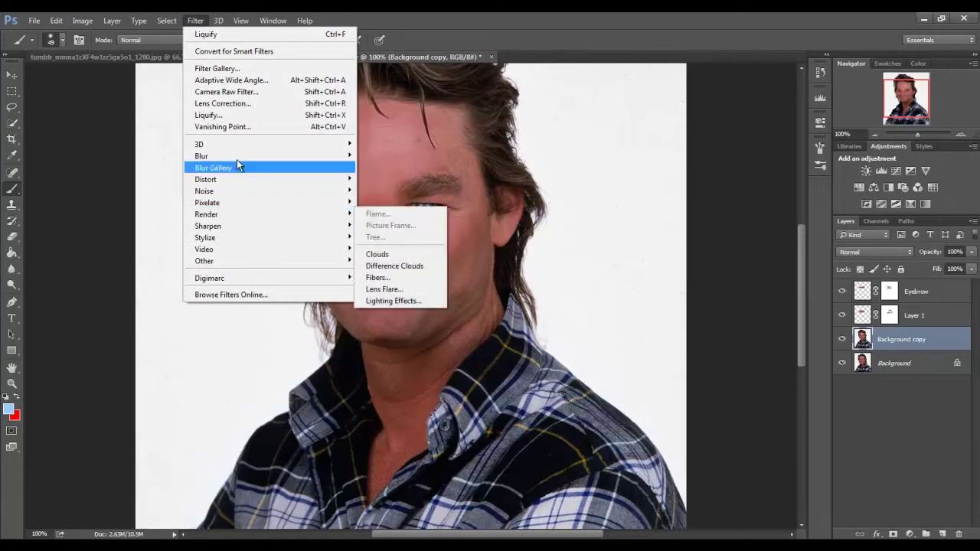
click(246, 114)
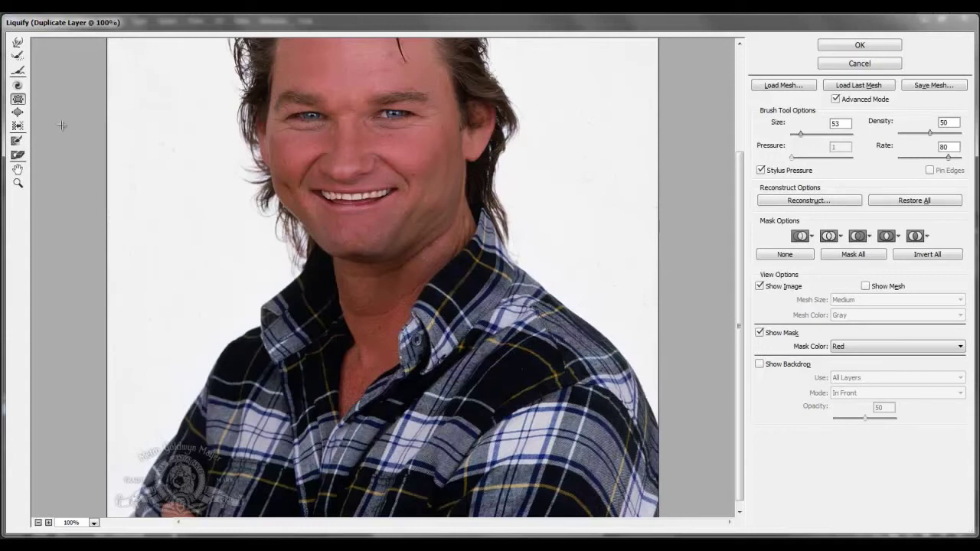
Forward Warp the neck hair and both shirt shoulder edges inward, then apply the warp.
click(18, 44)
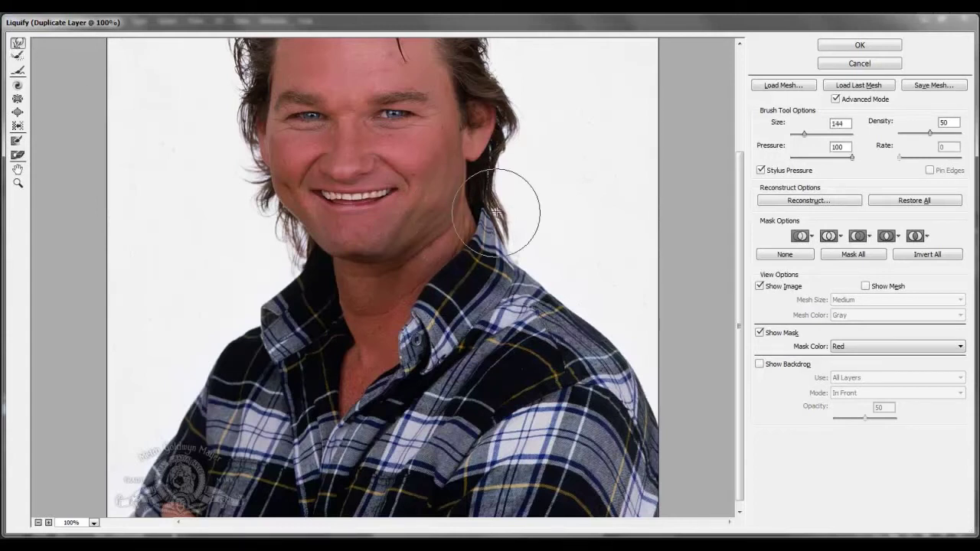
mouse_move(497, 203)
mouse_down()
mouse_move(469, 229)
mouse_move(507, 219)
mouse_up()
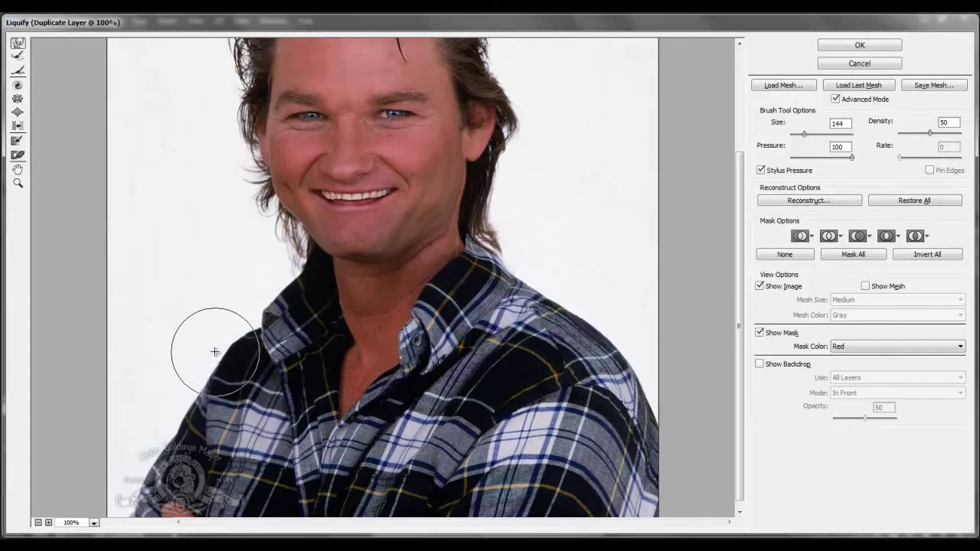
mouse_move(212, 361)
mouse_down()
mouse_move(186, 435)
mouse_move(251, 416)
mouse_up()
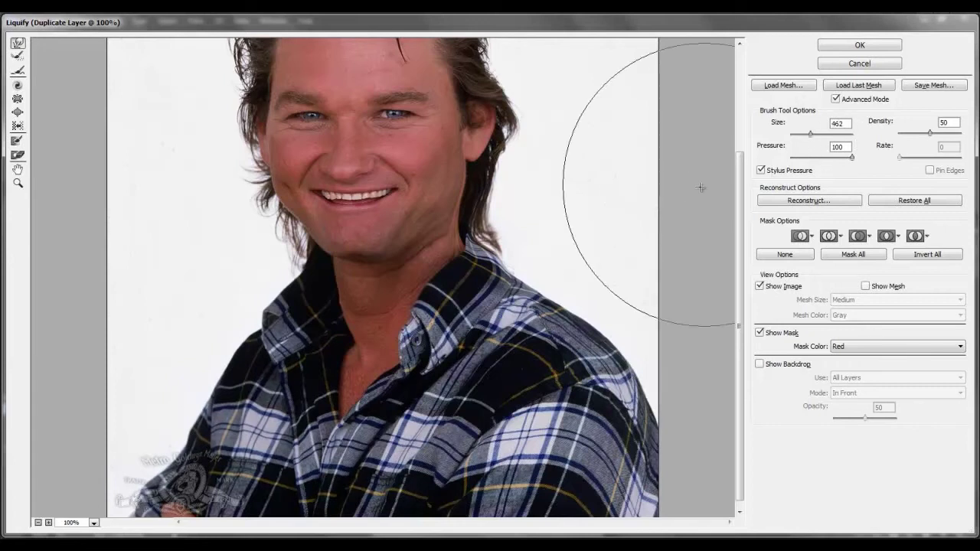
mouse_move(645, 302)
mouse_down()
mouse_move(630, 311)
mouse_move(650, 449)
mouse_move(632, 322)
mouse_move(607, 311)
mouse_up()
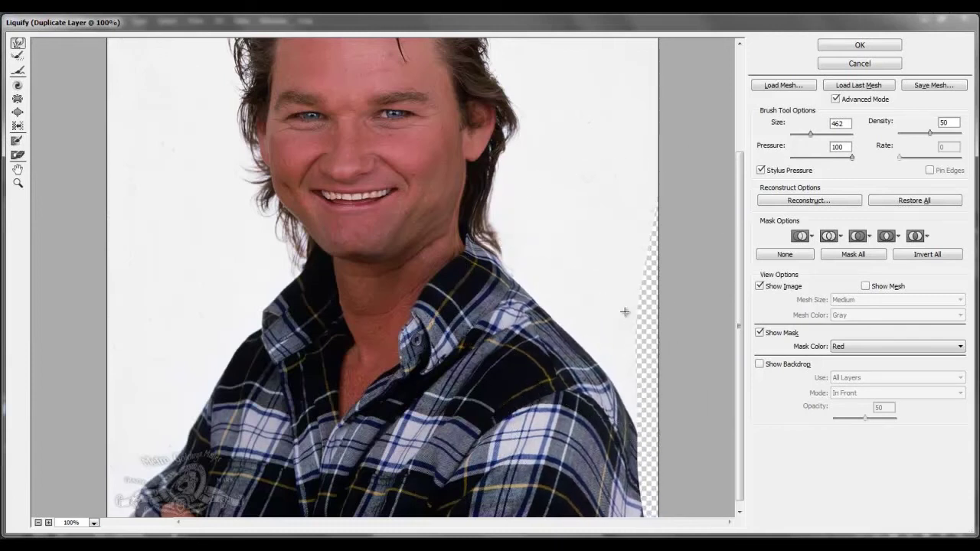
drag(626, 396, 635, 375)
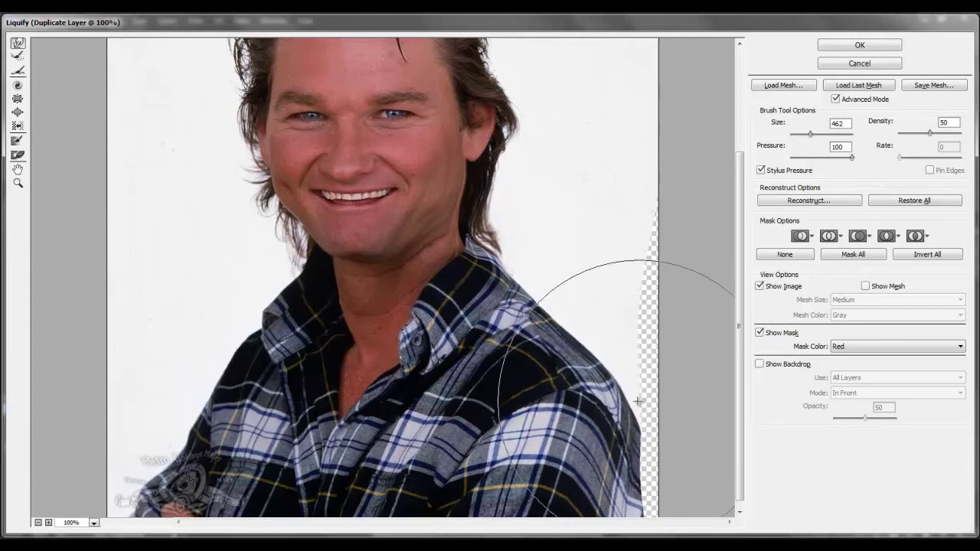
click(884, 45)
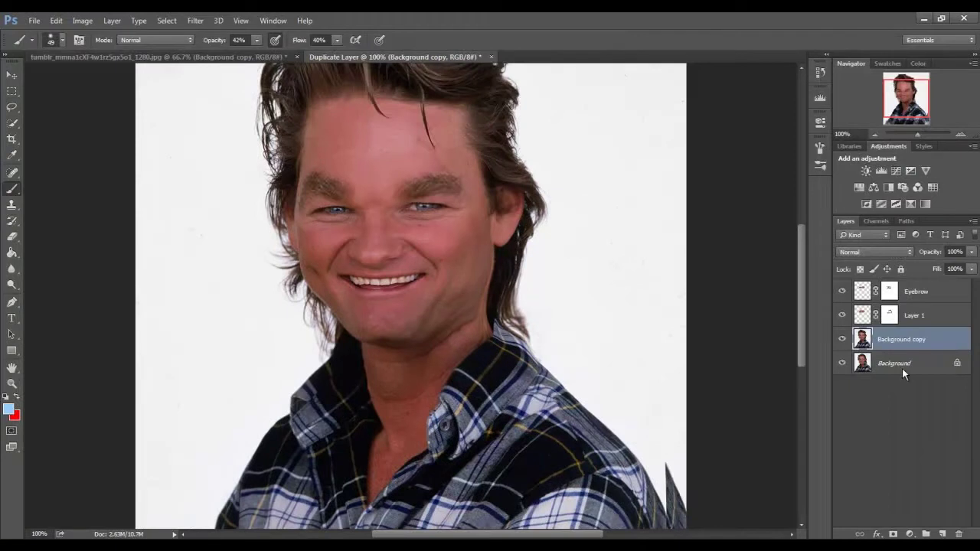
Add a visible Layer 2 above the Background layer.
click(903, 369)
click(942, 534)
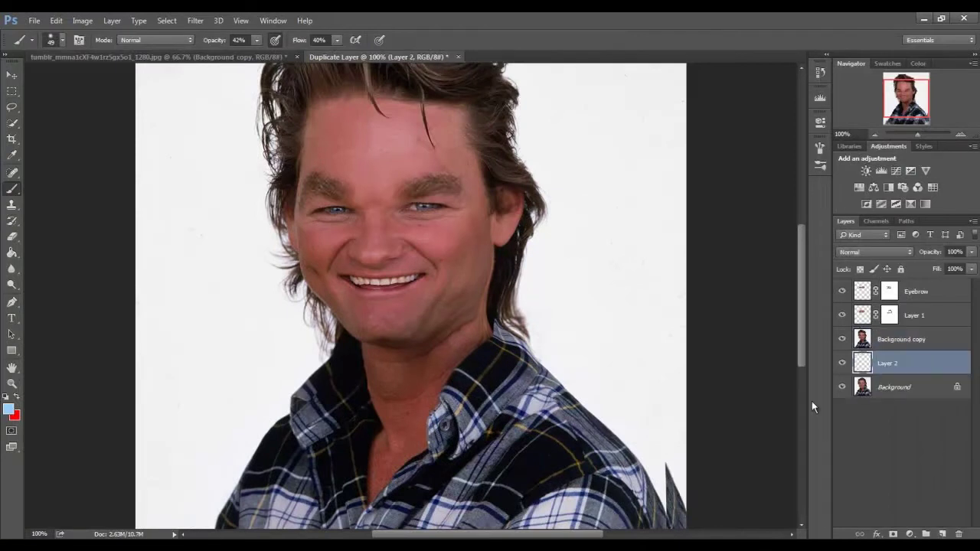
click(842, 363)
click(843, 339)
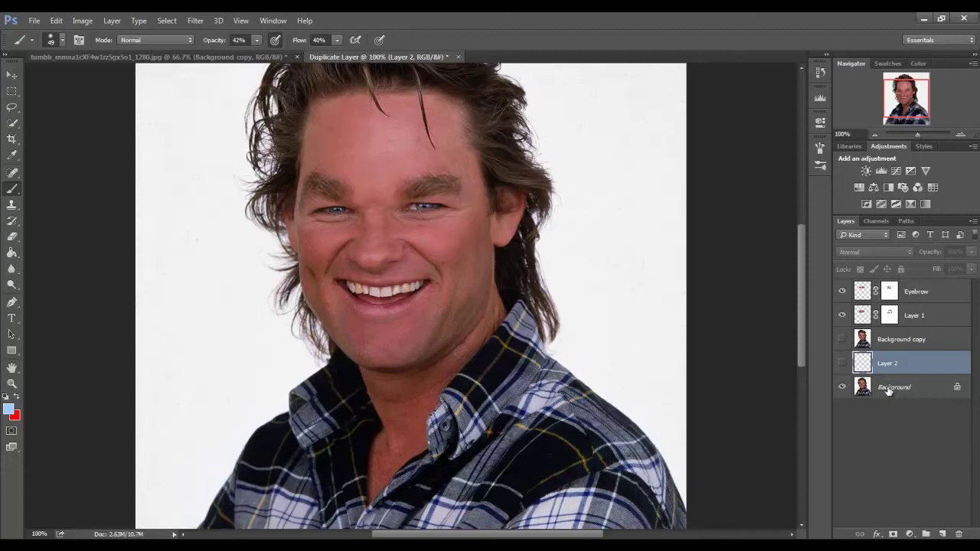
click(843, 339)
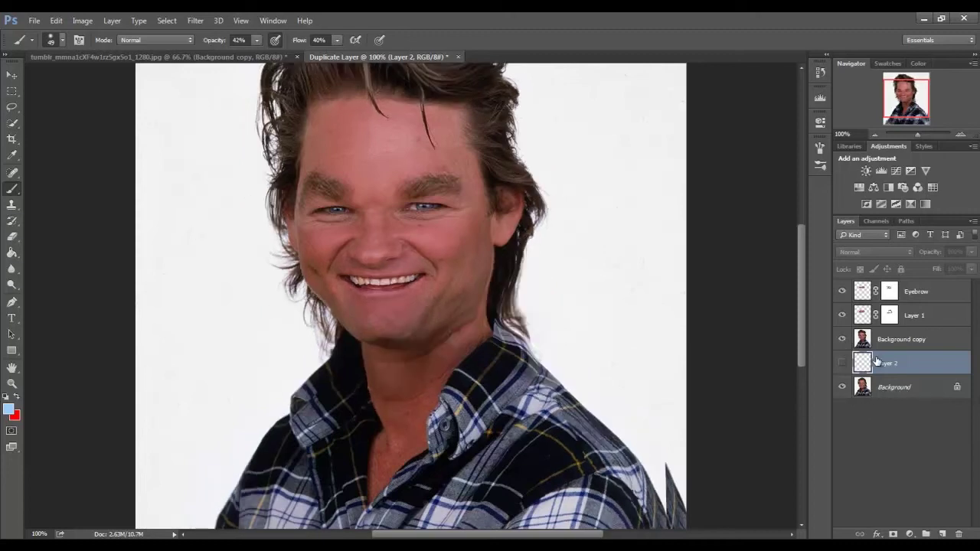
click(843, 366)
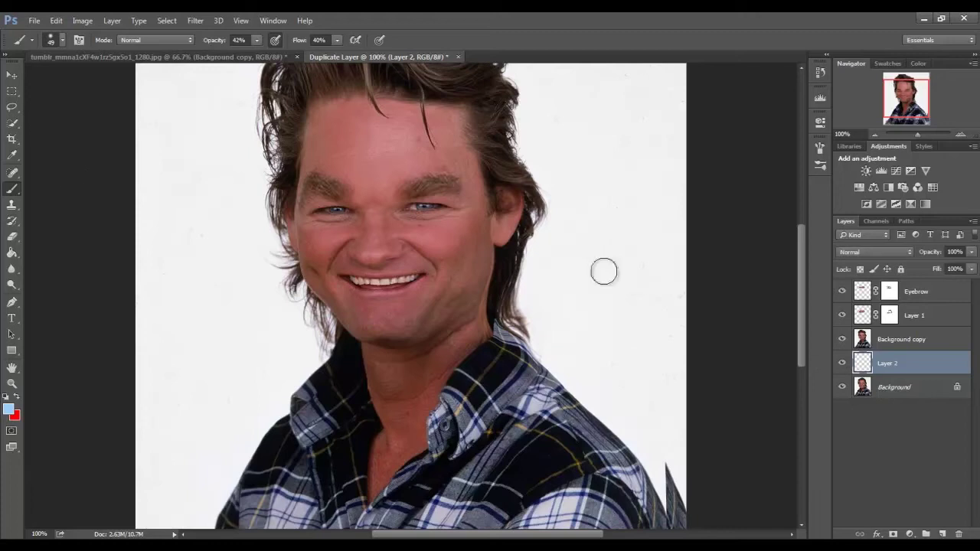
Set the foreground colour to white and Paint Bucket fill Layer 2.
click(11, 253)
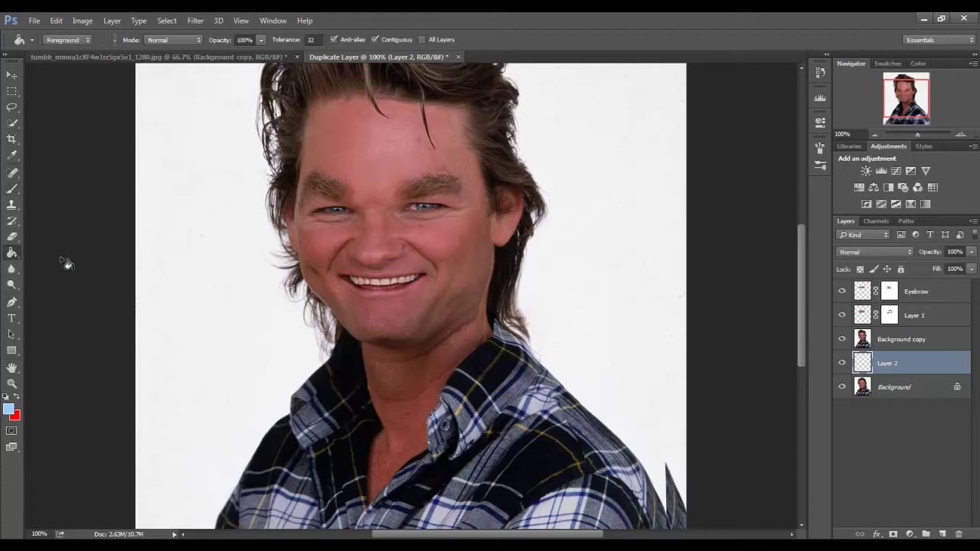
click(9, 409)
click(333, 144)
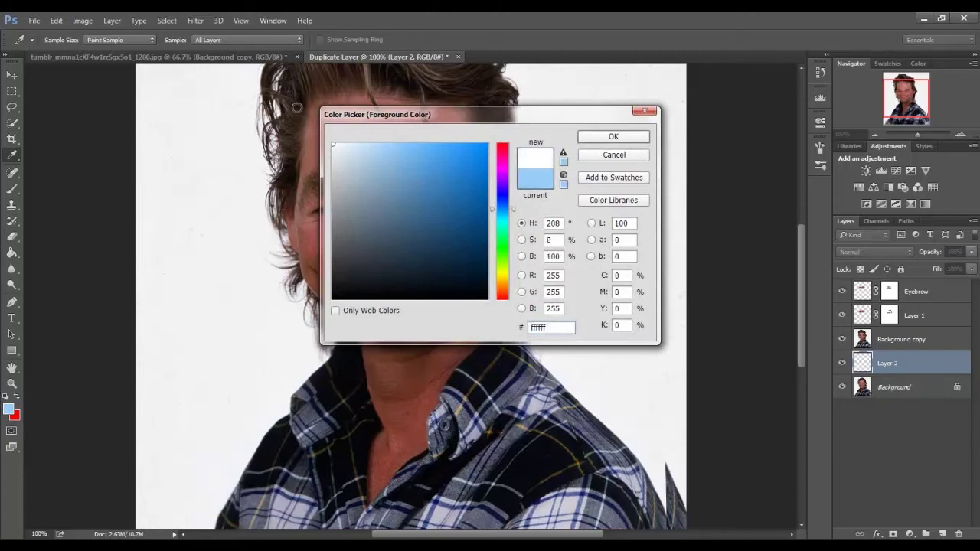
click(623, 138)
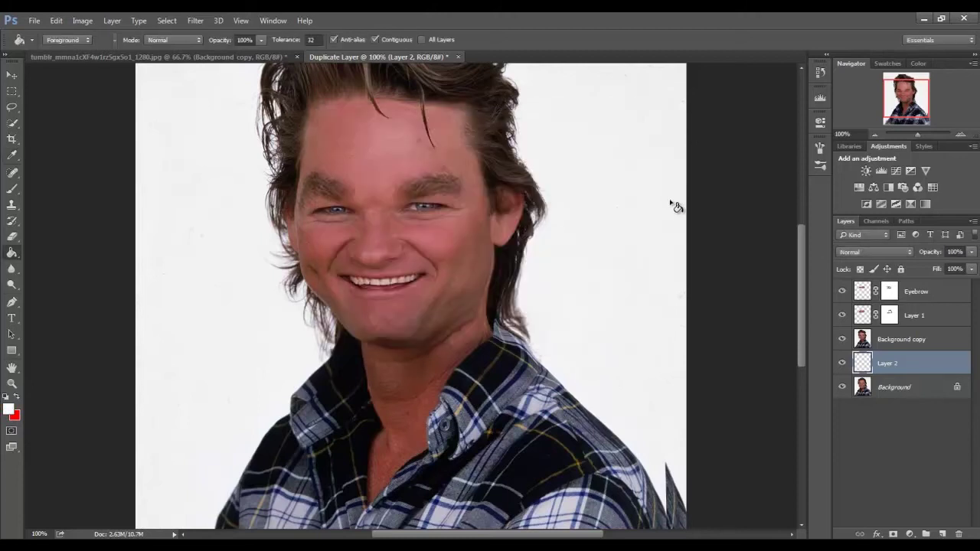
click(668, 204)
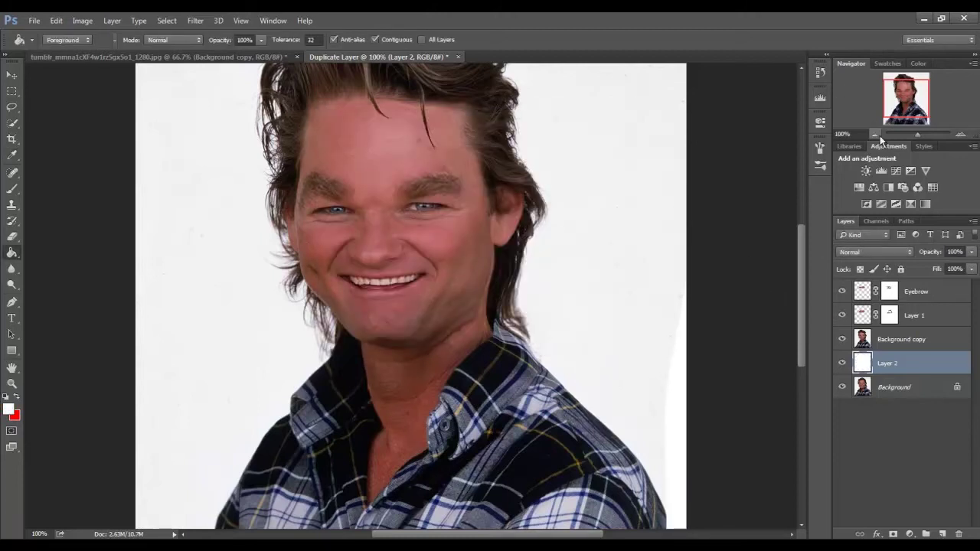
Zoom in to inspect the face, zoom back out, and select the Background copy layer.
click(875, 135)
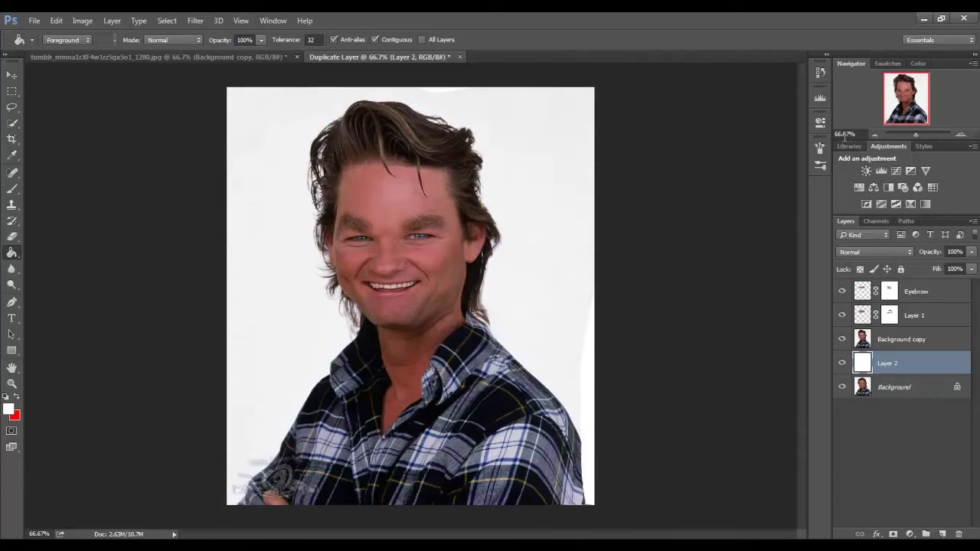
click(963, 134)
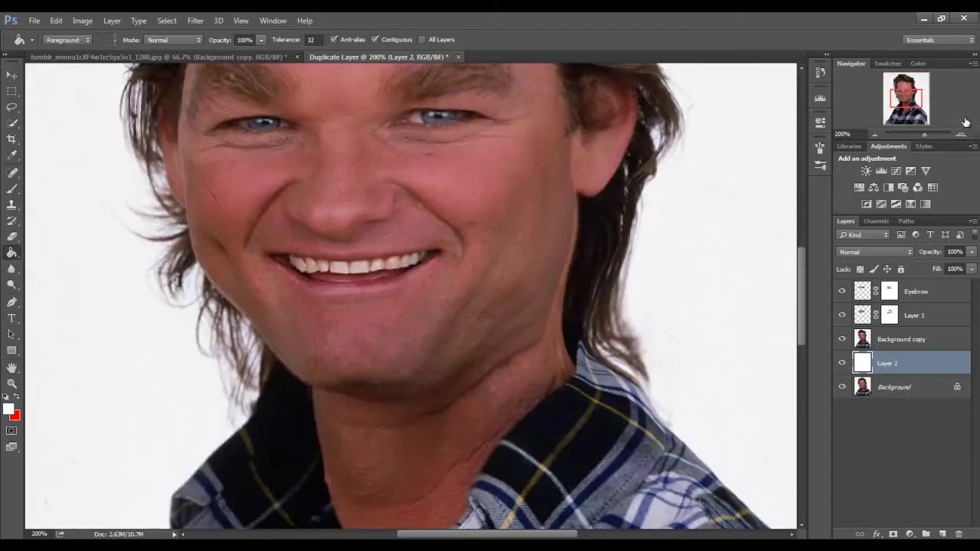
drag(904, 95, 906, 92)
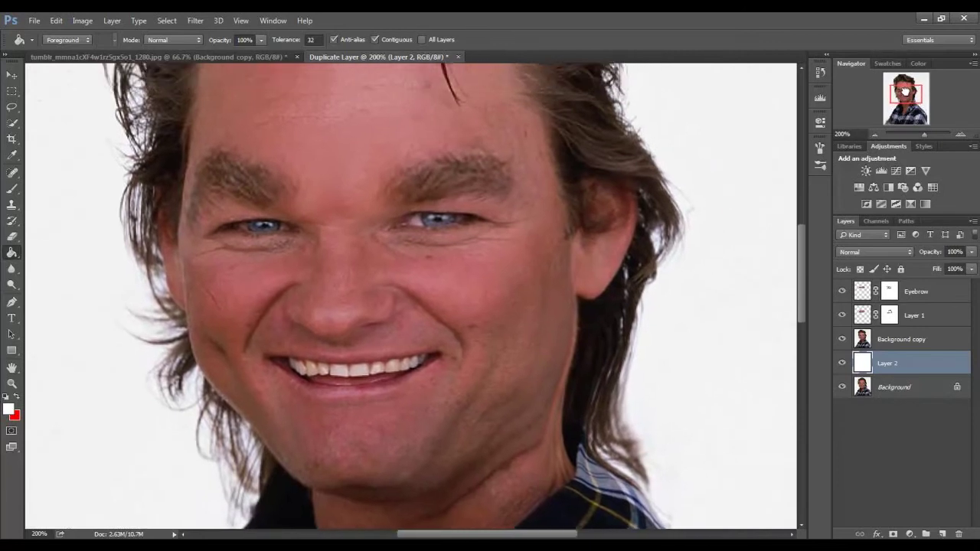
drag(905, 91, 902, 92)
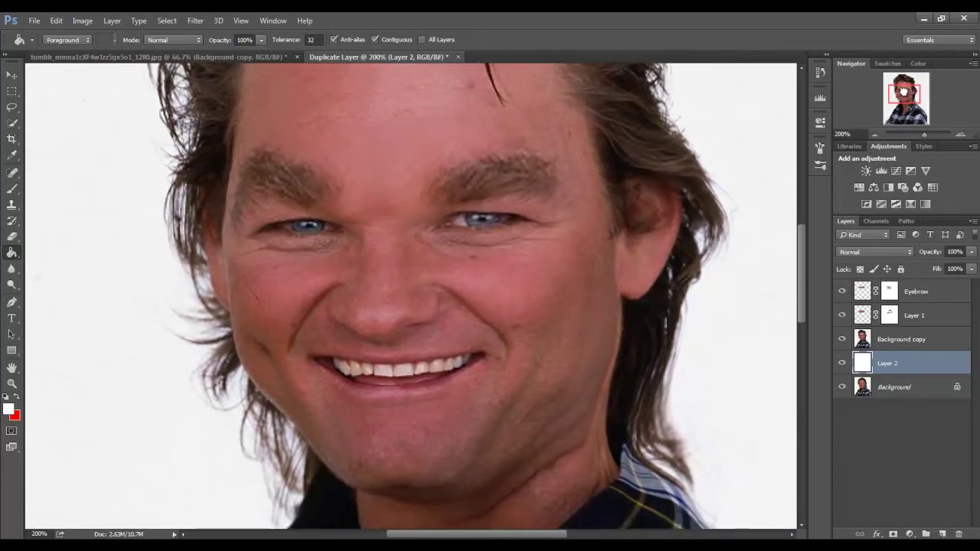
drag(903, 92, 904, 94)
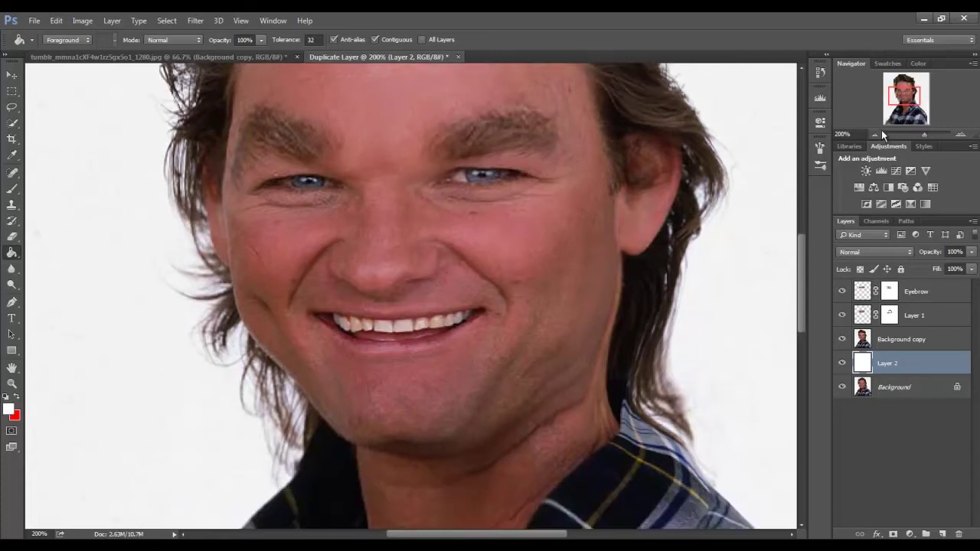
click(878, 133)
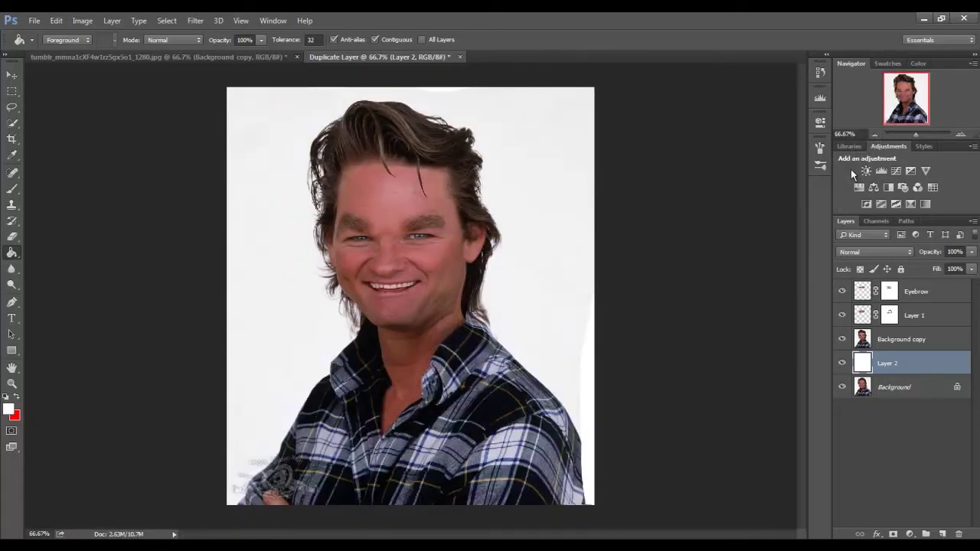
click(861, 346)
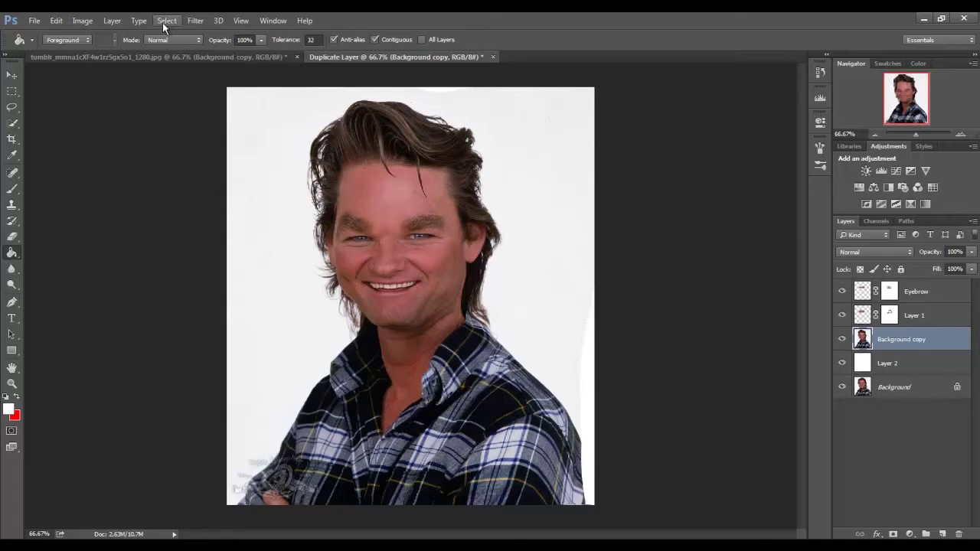
Open Filter > Liquify on the Background copy and select the Pucker tool.
click(193, 22)
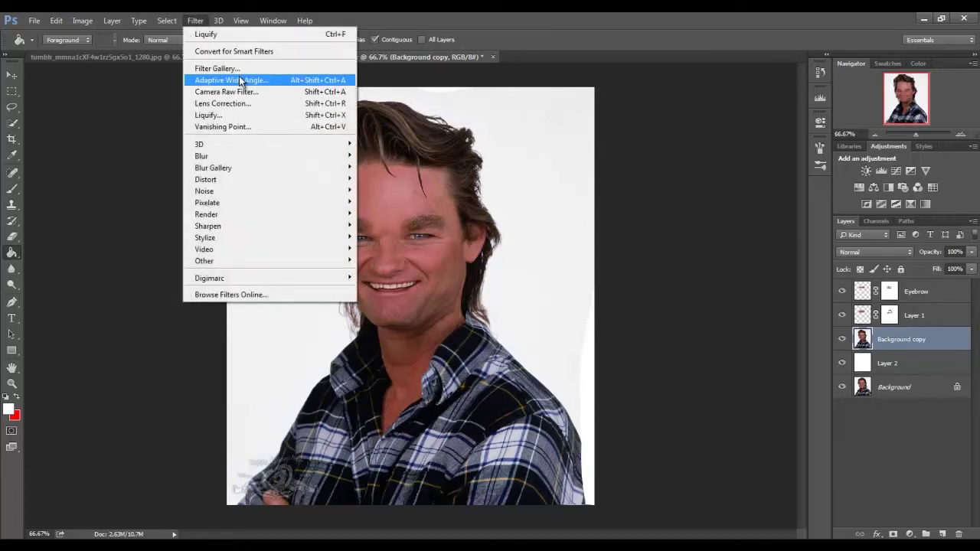
click(222, 34)
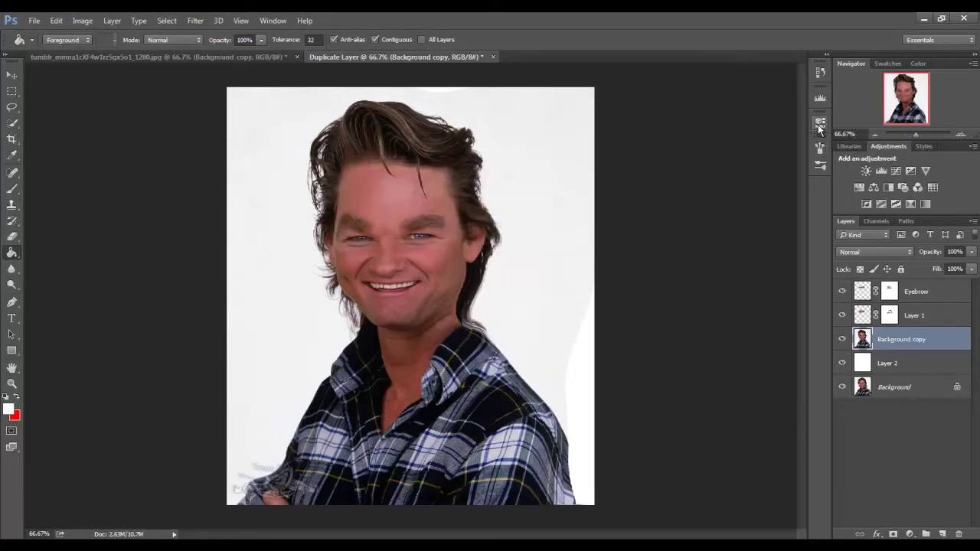
click(196, 21)
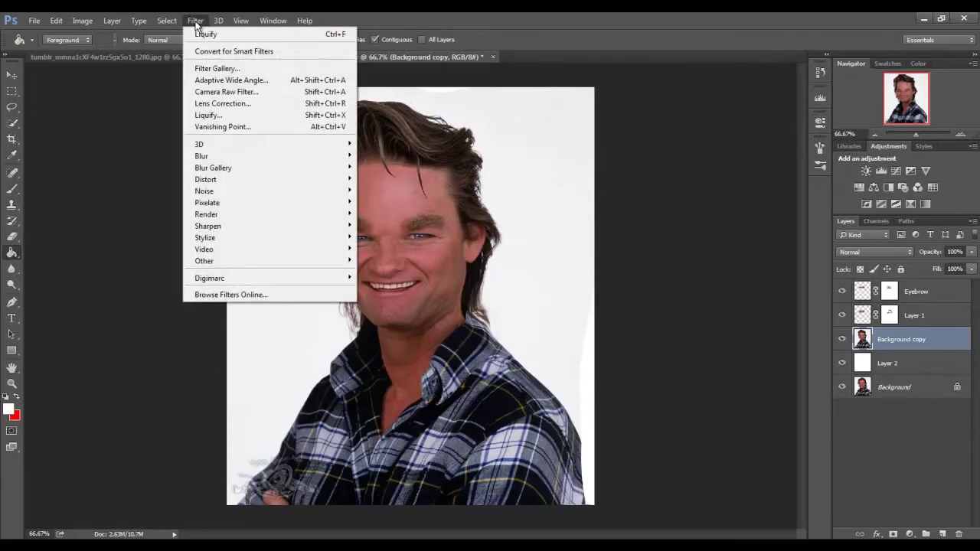
click(231, 118)
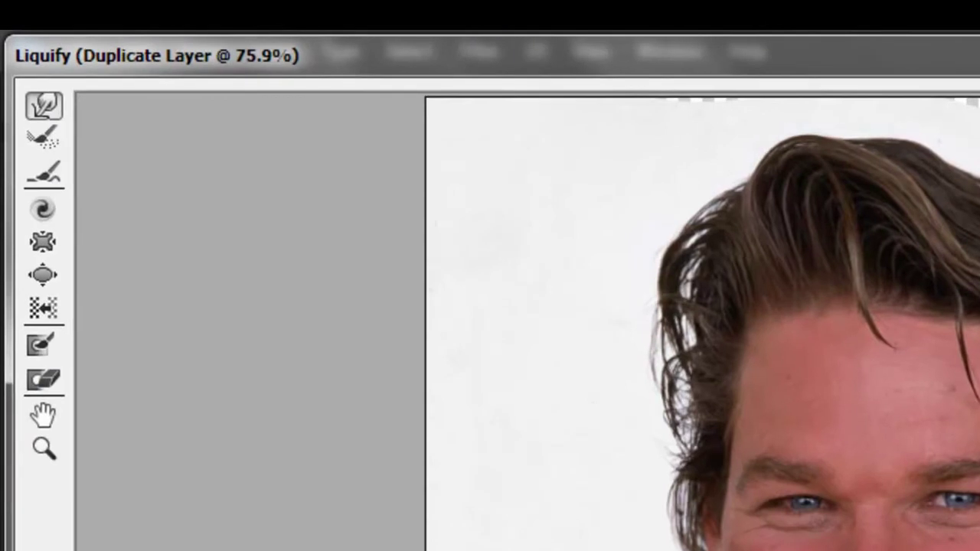
click(43, 242)
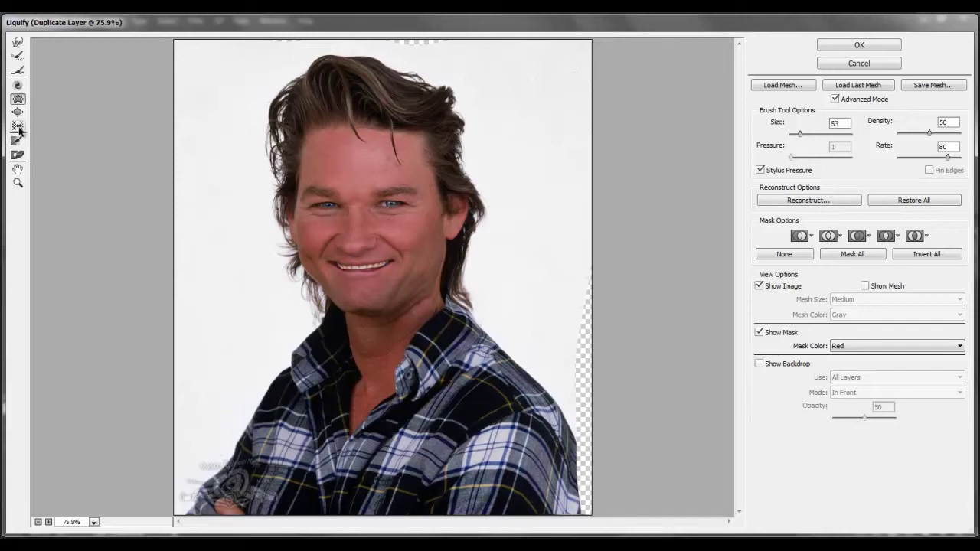
Zoom in on the mouth and chin, try the distortion brushes, and stretch the left mouth corner.
click(18, 183)
drag(263, 203, 516, 357)
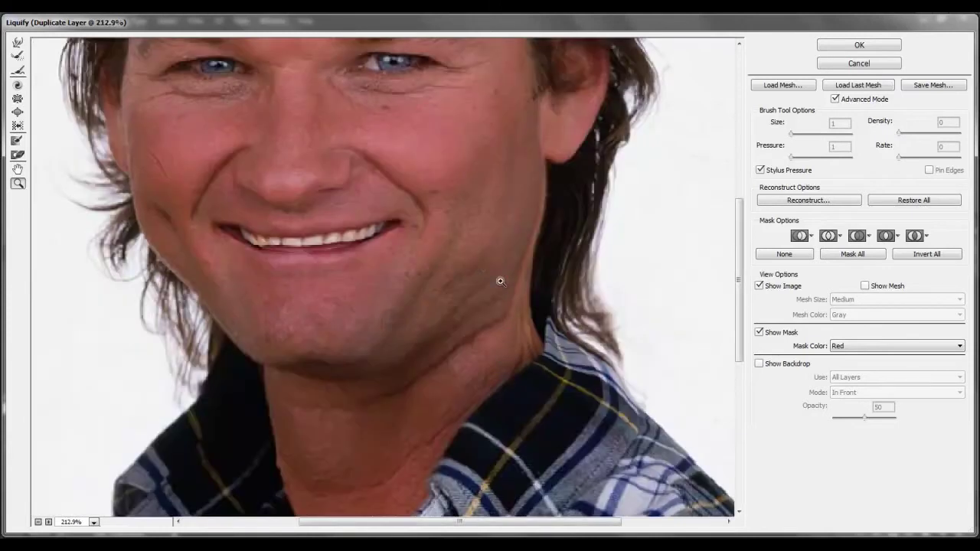
click(18, 45)
click(18, 113)
click(18, 112)
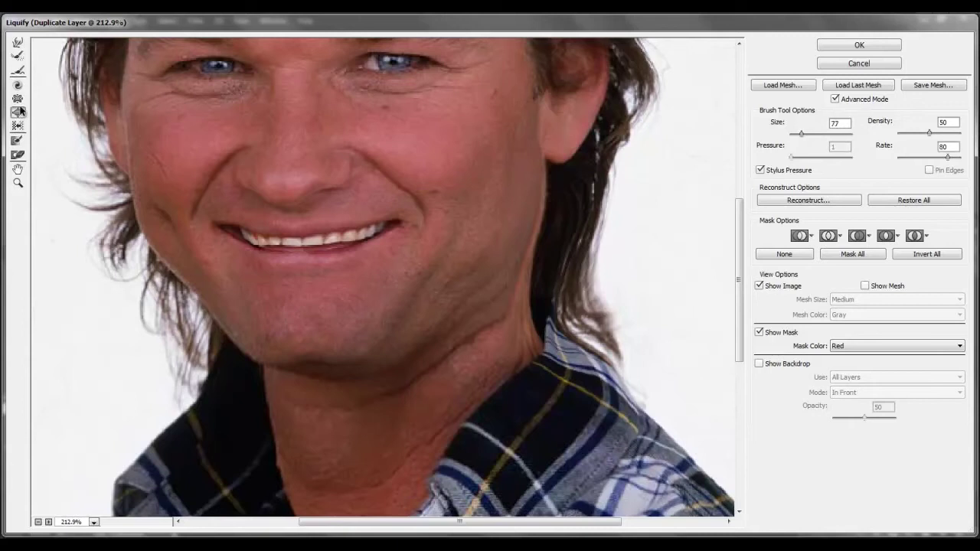
click(21, 100)
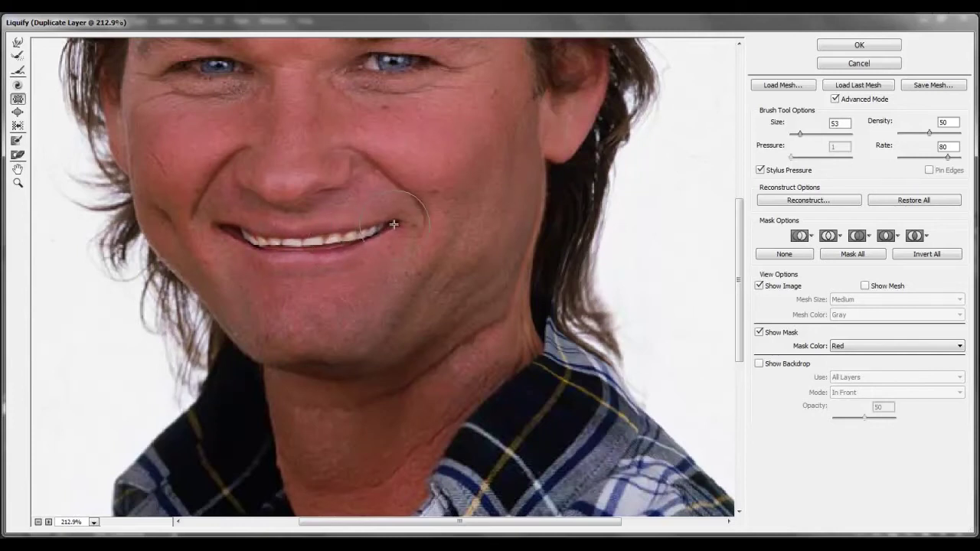
drag(234, 232, 224, 230)
Forward Warp both smile corners up and out, the left cheek fold and chin, then apply and compare.
click(18, 44)
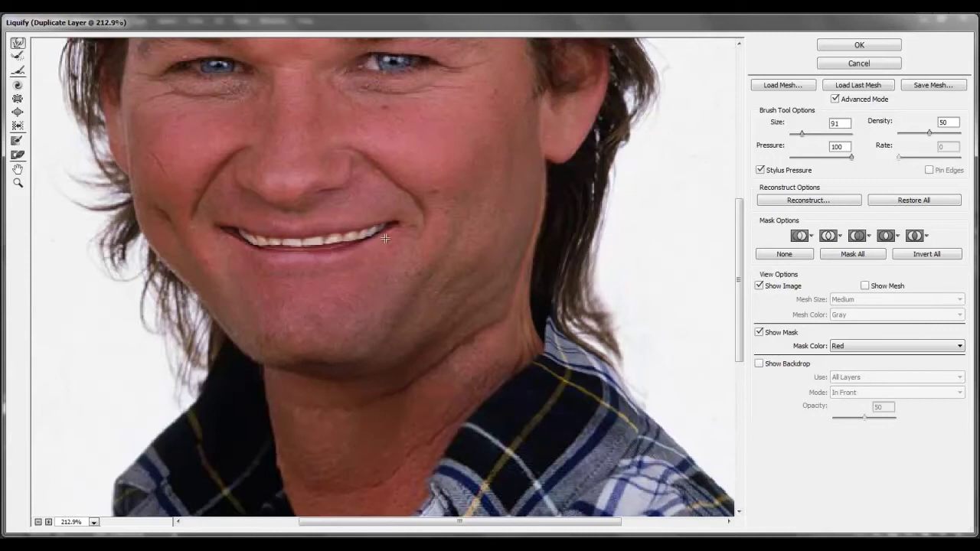
drag(372, 243, 404, 222)
drag(228, 233, 209, 226)
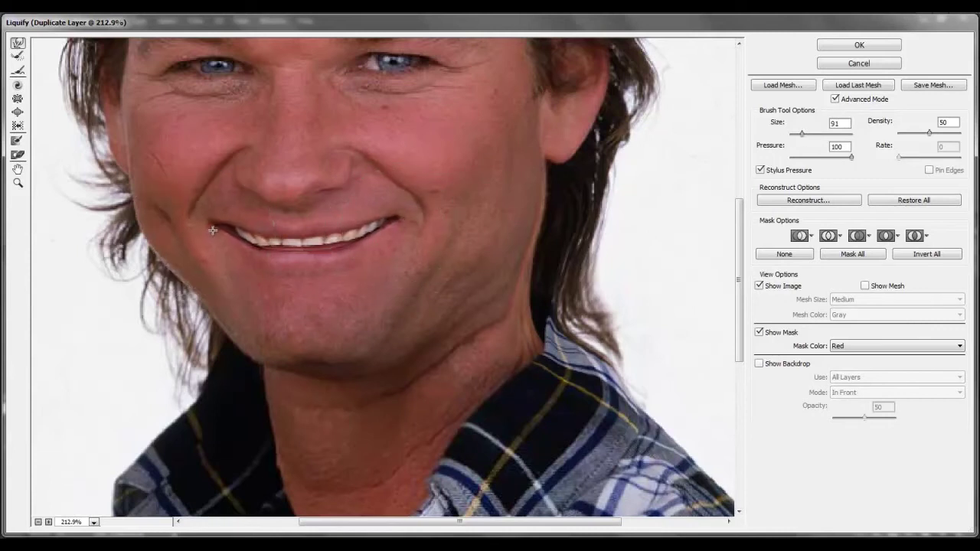
drag(372, 232, 400, 217)
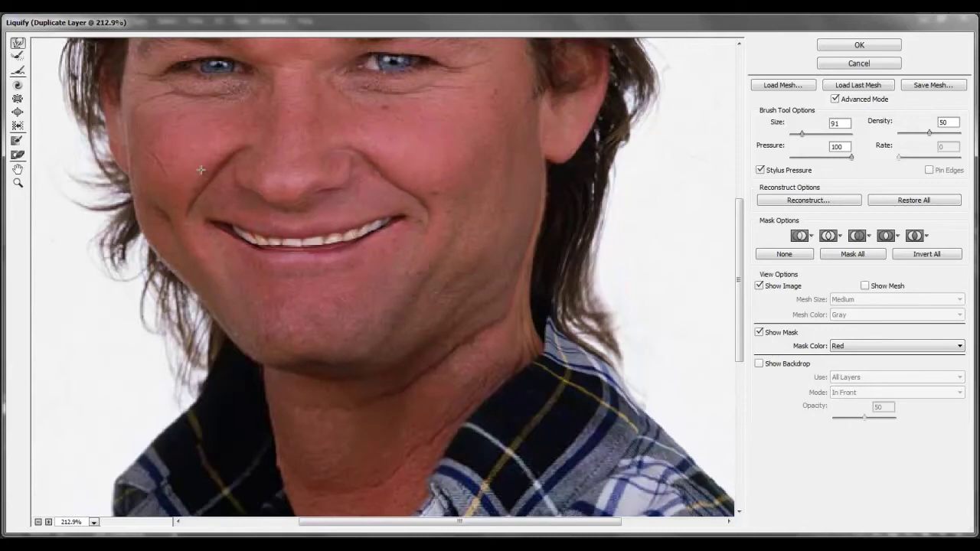
drag(198, 172, 194, 201)
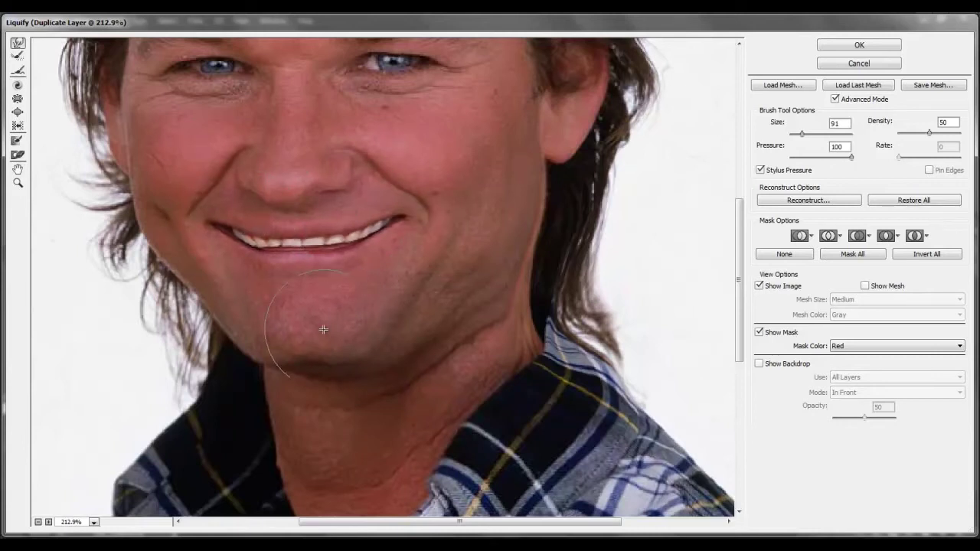
drag(290, 342, 310, 353)
click(859, 48)
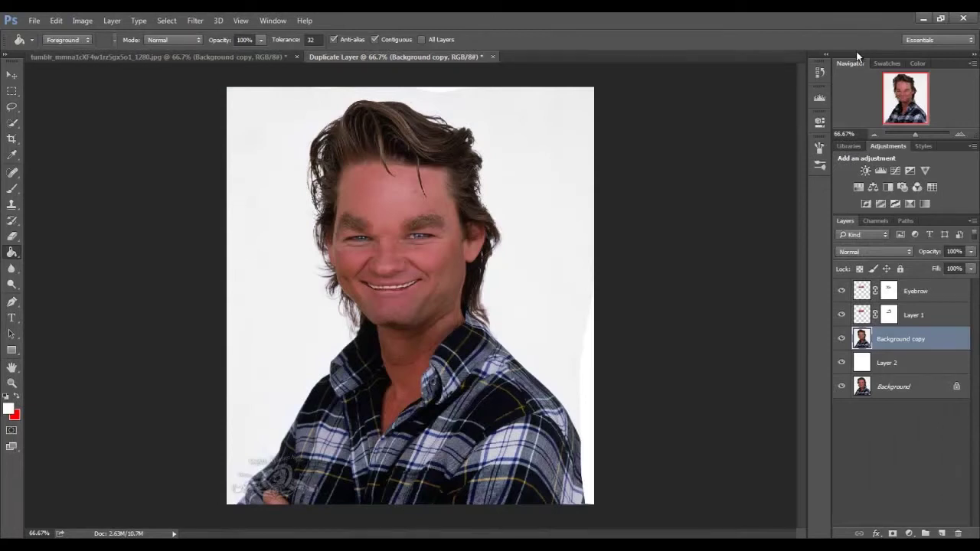
click(841, 342)
Add a new layer named 'teeth color' above the Eyebrow layer.
click(960, 135)
click(961, 135)
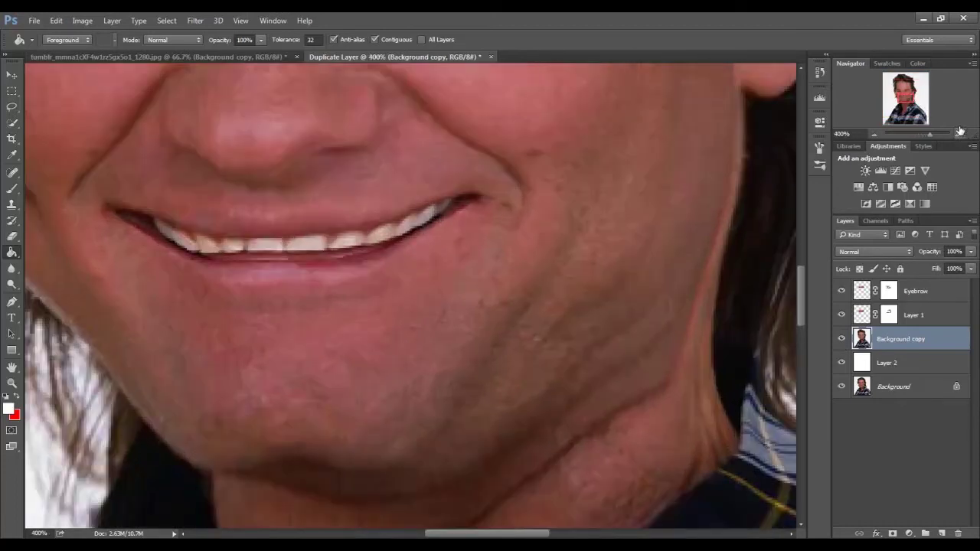
click(927, 301)
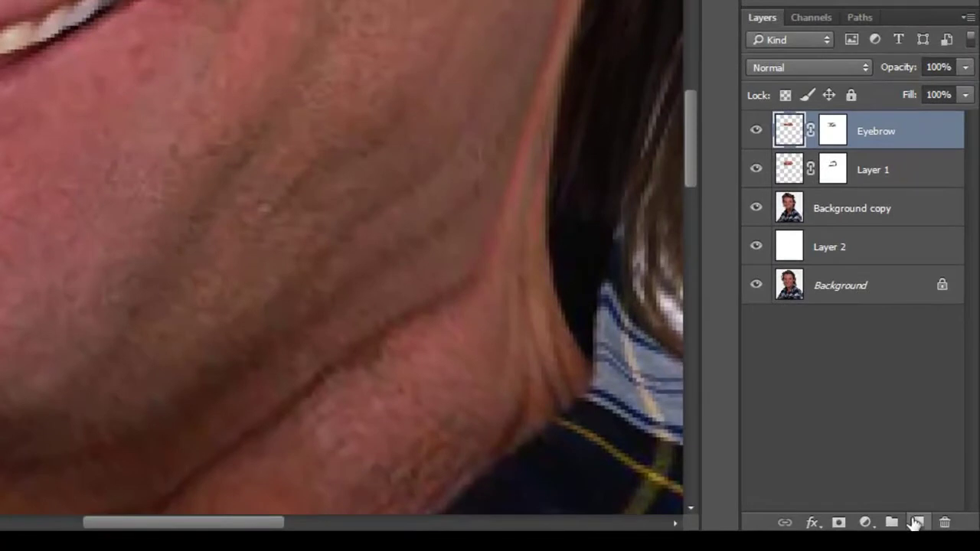
click(916, 522)
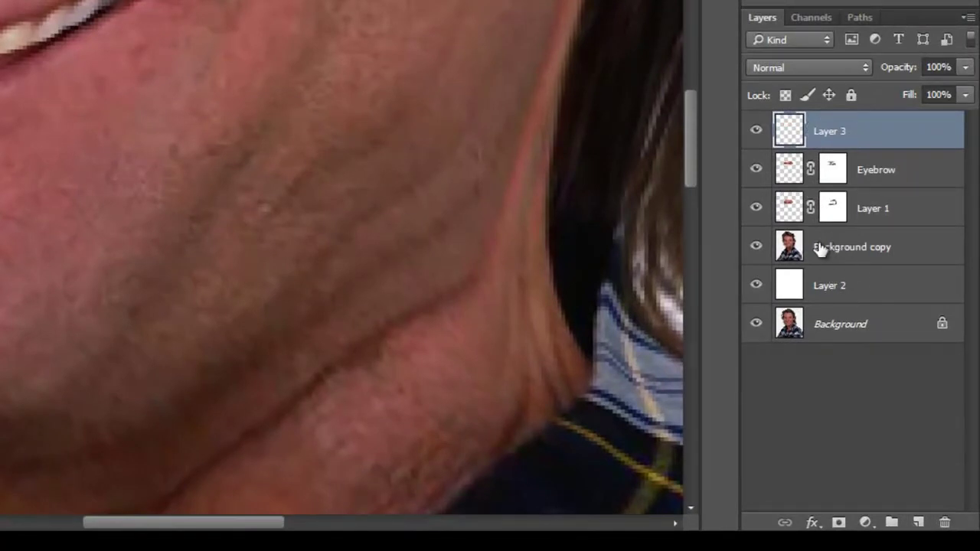
double_click(835, 132)
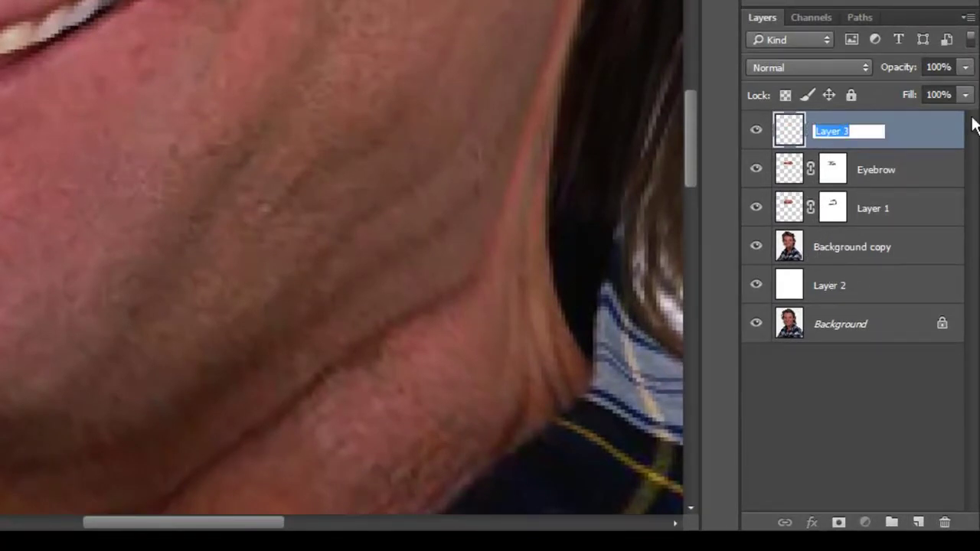
text(teeth color)
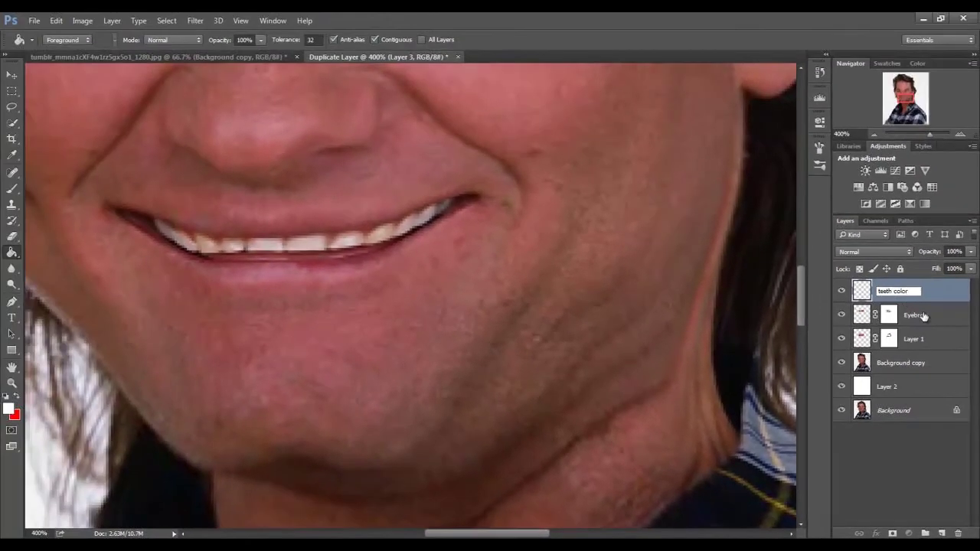
click(918, 315)
Pick a bright yellow foreground colour in the Color Picker and zoom in on the mouth.
click(903, 291)
click(11, 407)
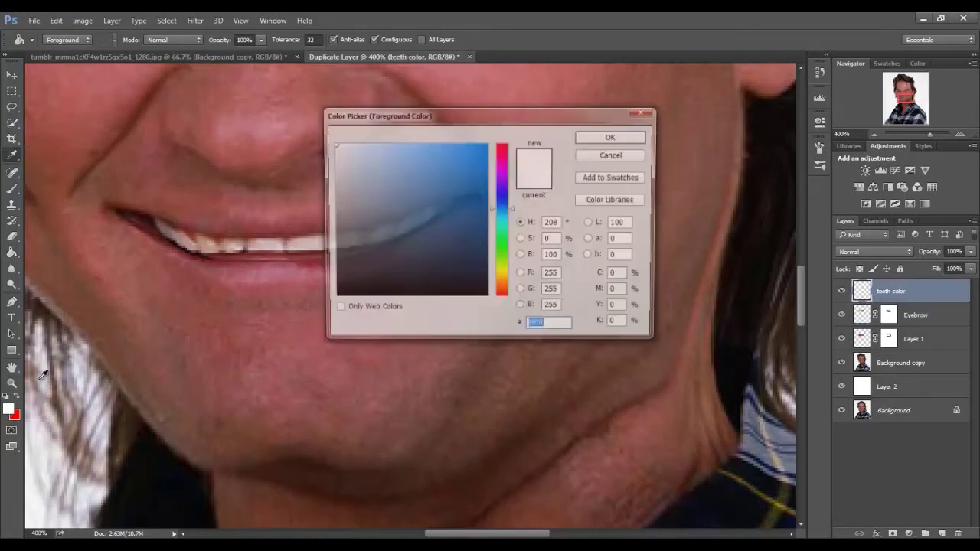
mouse_move(503, 277)
mouse_down()
mouse_move(505, 256)
mouse_move(505, 271)
mouse_up()
mouse_move(439, 188)
mouse_down()
mouse_move(426, 158)
mouse_move(411, 175)
mouse_move(426, 158)
mouse_move(422, 165)
mouse_move(446, 166)
mouse_move(445, 155)
mouse_up()
drag(505, 269, 511, 274)
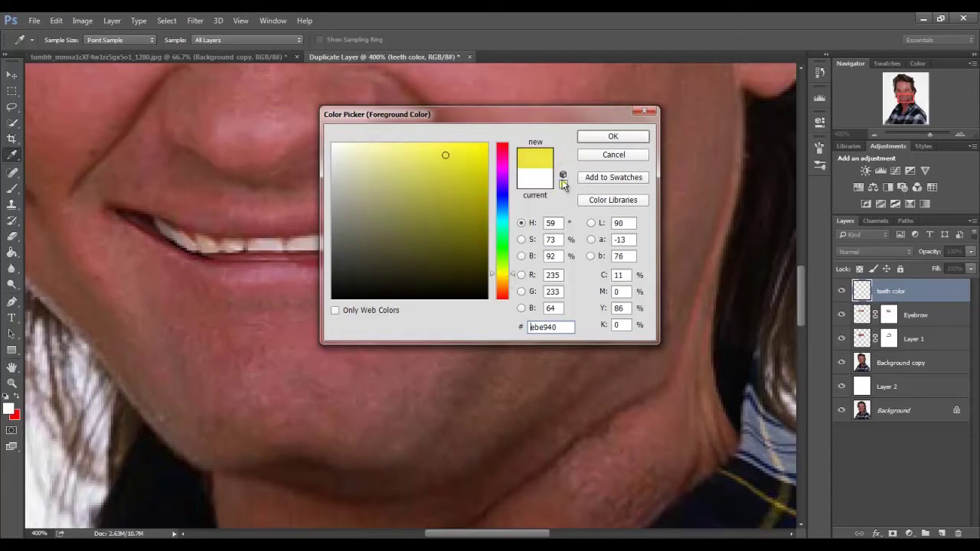
drag(458, 151, 457, 150)
click(615, 137)
key(g)
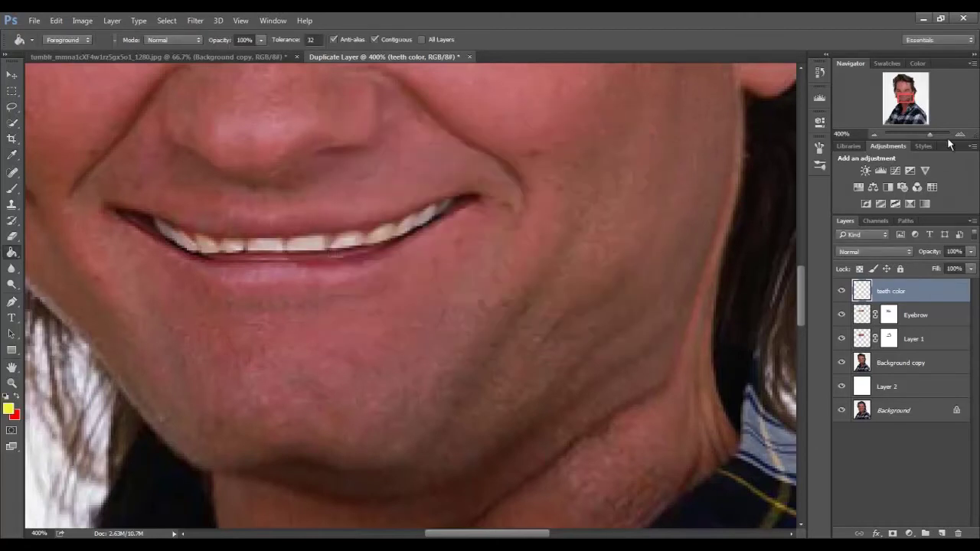
click(959, 135)
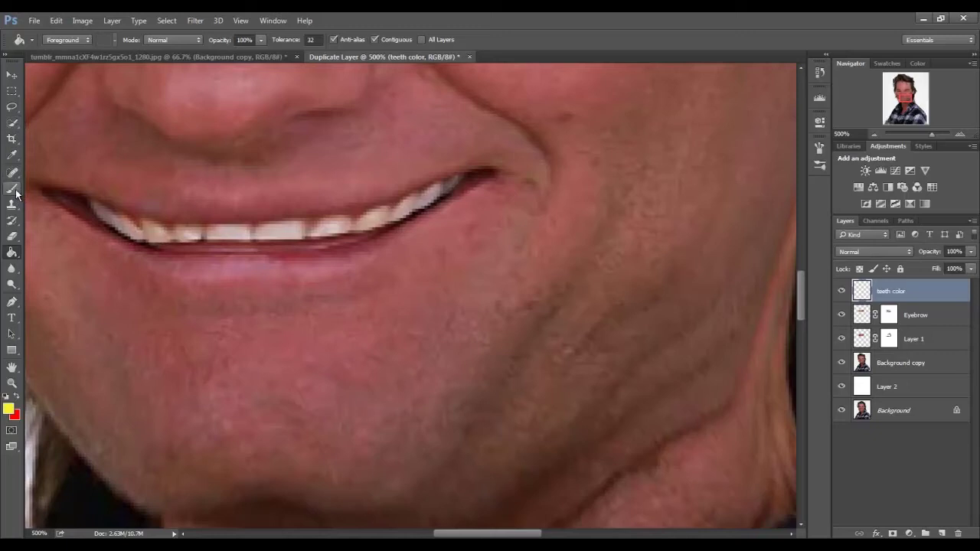
Brush yellow over the right, front and left teeth at 17 px size.
click(12, 188)
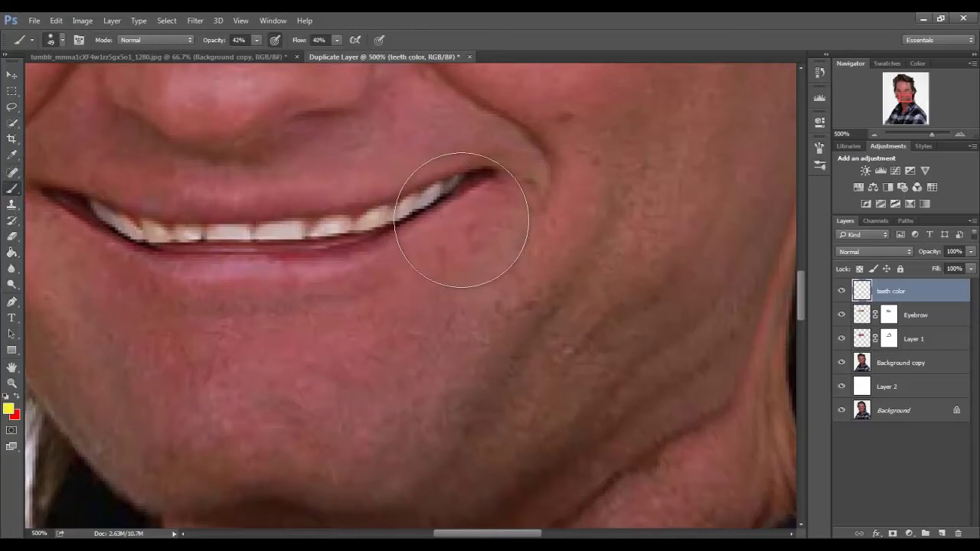
right_click(452, 180)
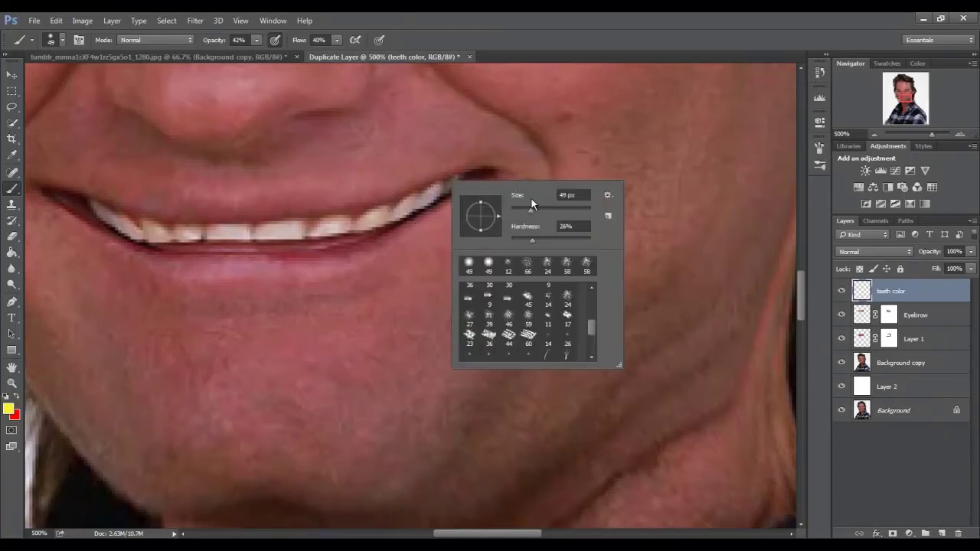
click(432, 217)
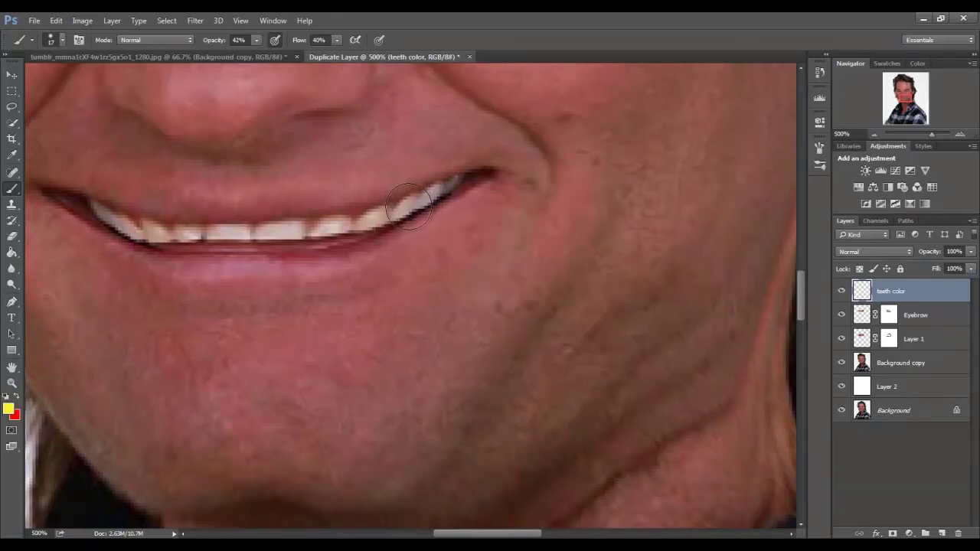
mouse_move(387, 213)
mouse_down()
mouse_move(412, 207)
mouse_move(379, 217)
mouse_move(437, 186)
mouse_up()
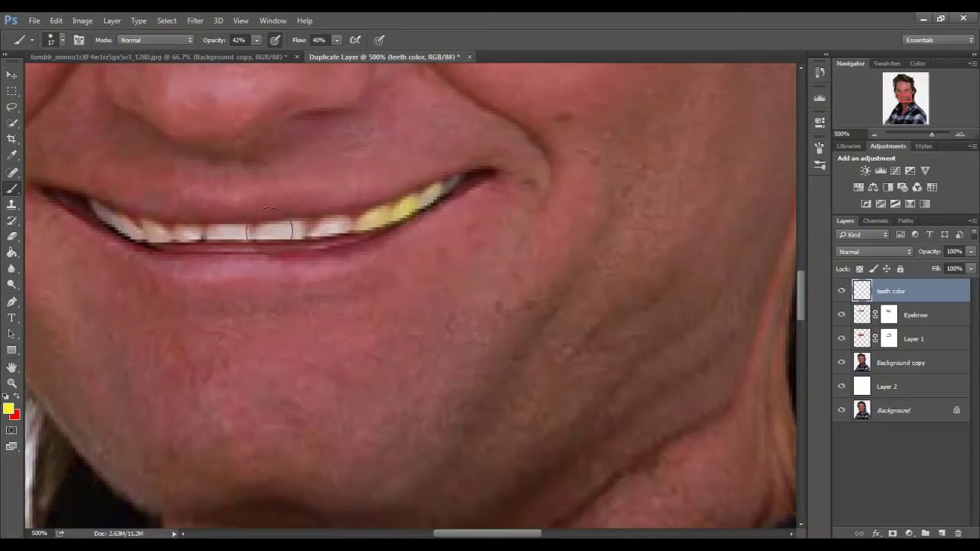
drag(239, 233, 376, 220)
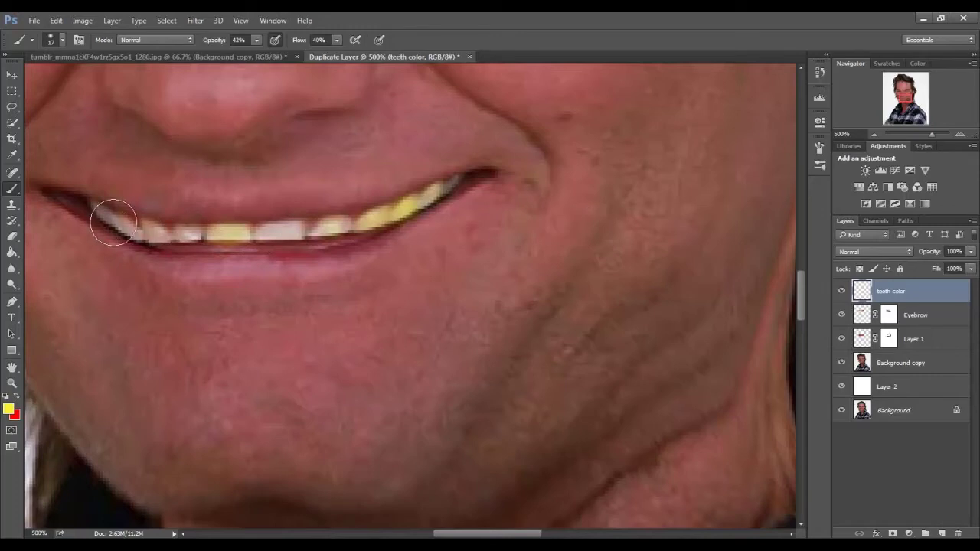
drag(130, 226, 99, 211)
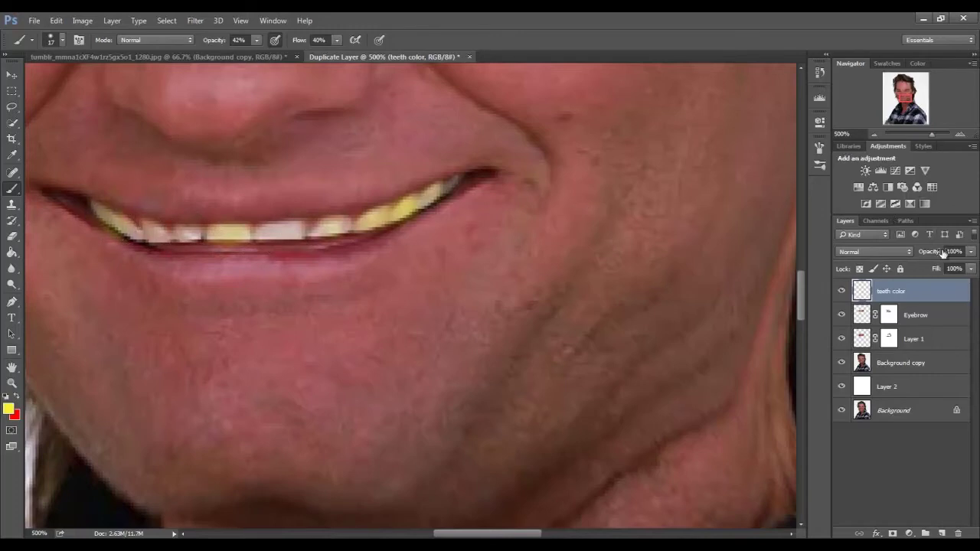
click(908, 253)
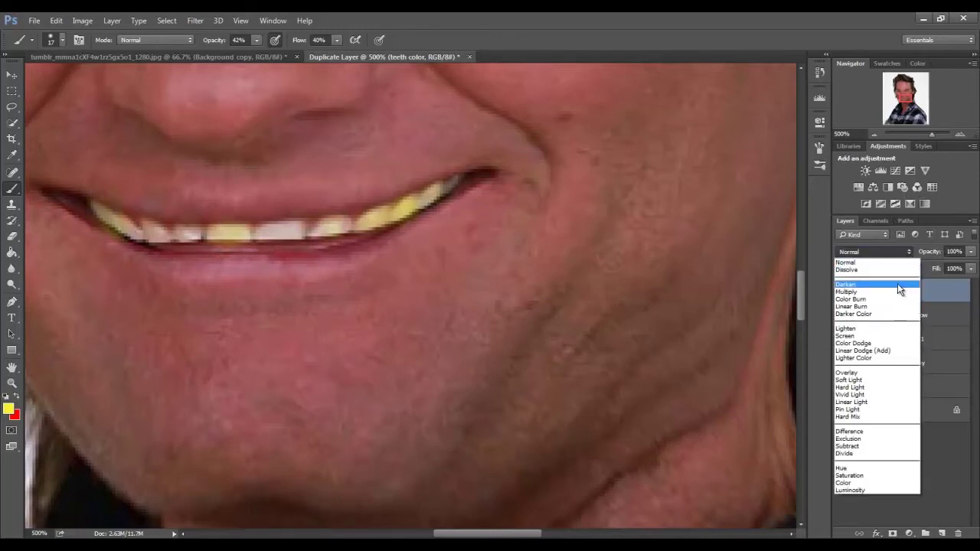
Set the teeth color layer to Multiply and brush more yellow onto the teeth.
click(903, 293)
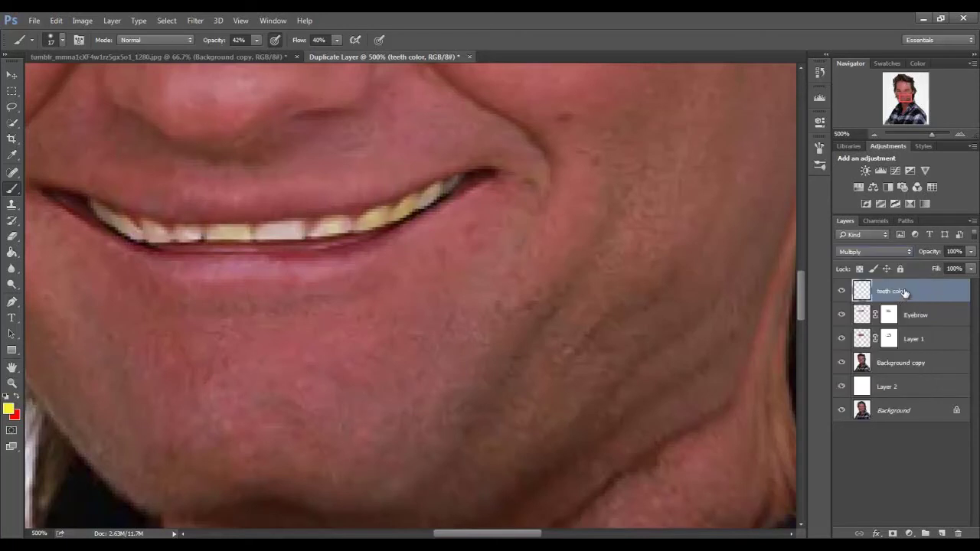
drag(429, 199, 452, 181)
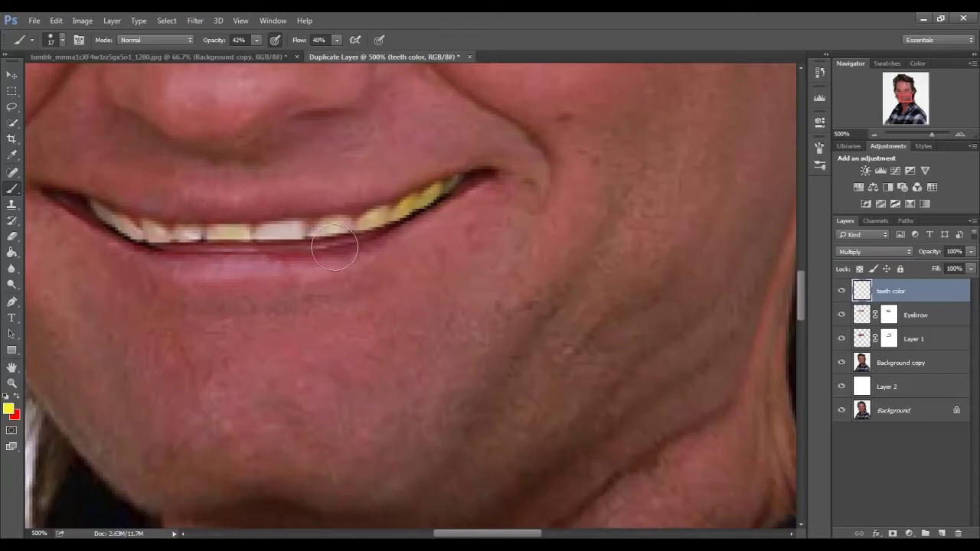
drag(115, 222, 147, 229)
Try Linear Burn and Color Dodge, settle on Screen blending, and zoom out.
click(970, 254)
click(903, 292)
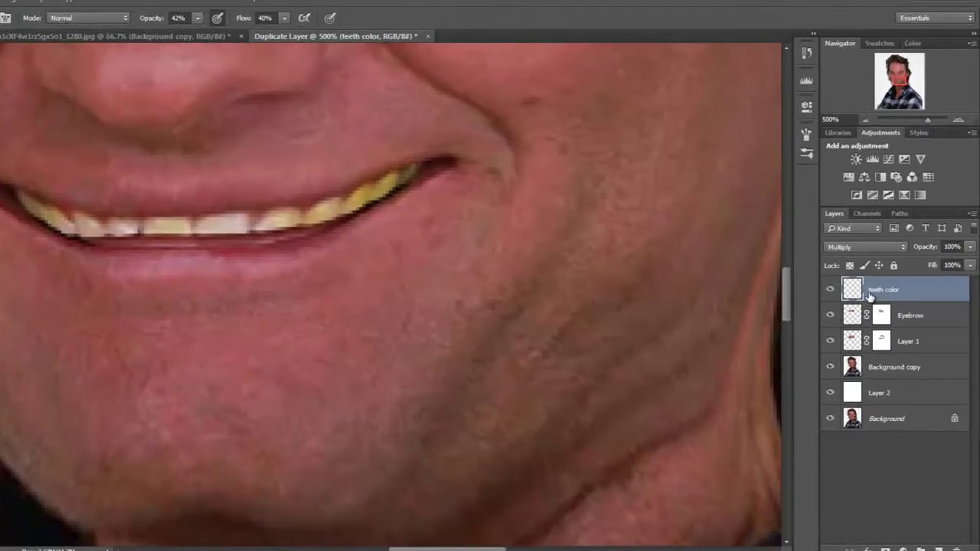
click(846, 247)
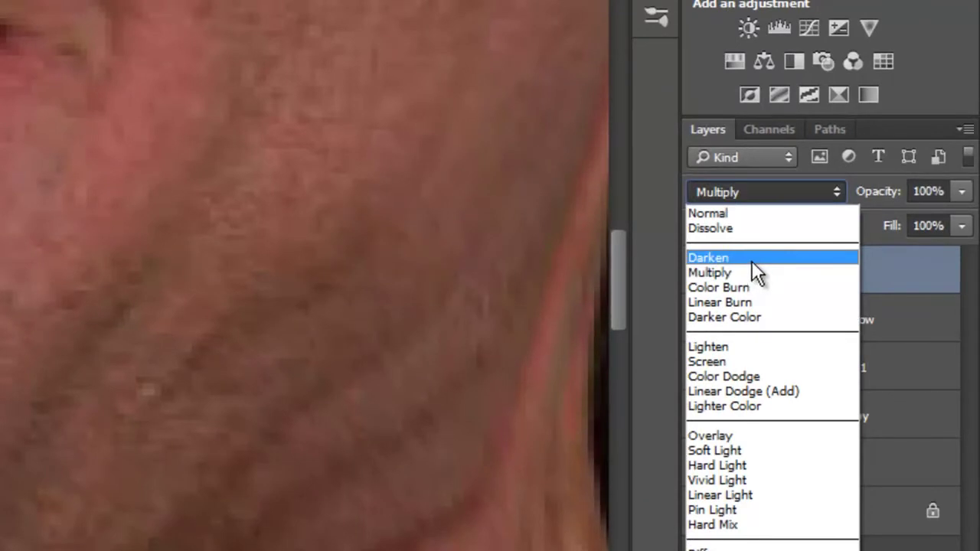
click(741, 303)
key(Down)
key(Down)
key(Down)
key(Down)
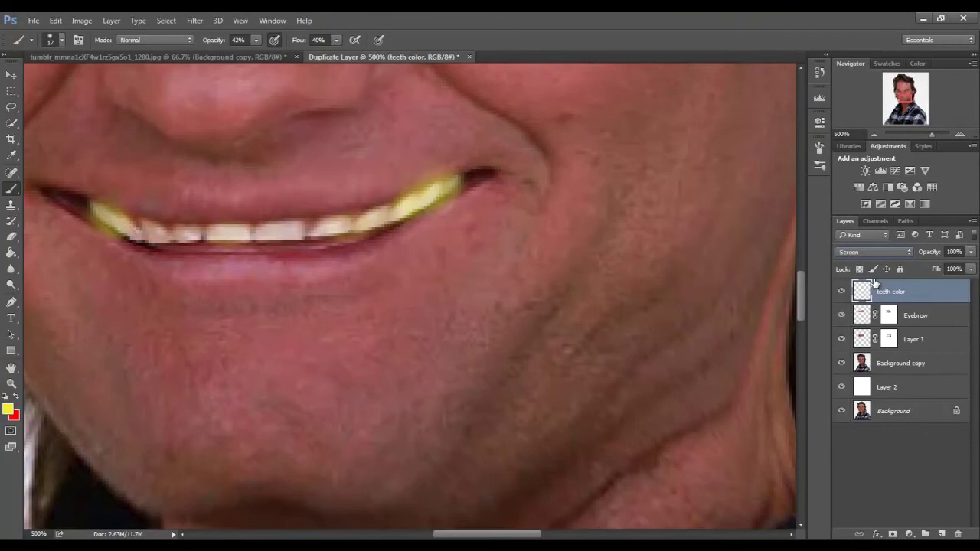
click(874, 134)
click(874, 134)
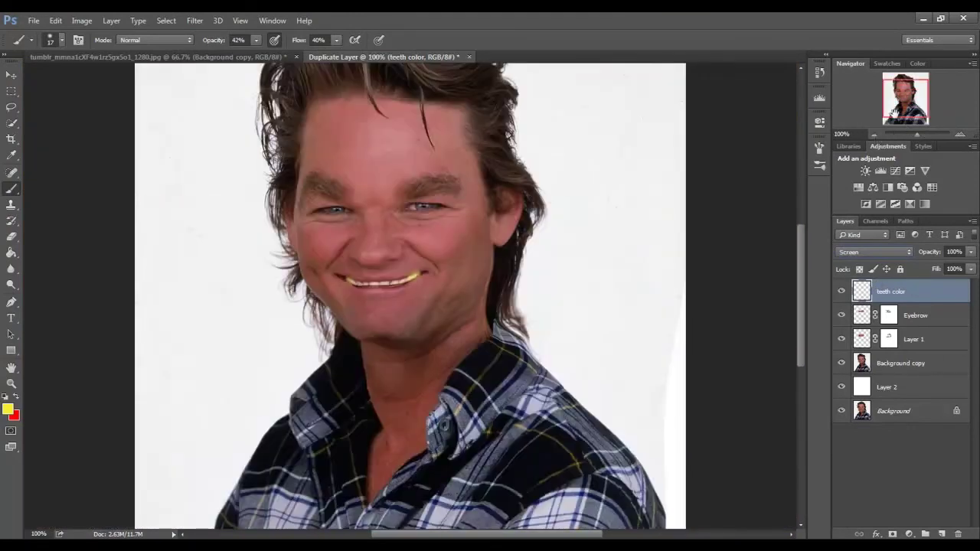
Compare blend modes on the teeth color layer, then settle on Multiply at 69% opacity.
key(Down)
key(Down)
key(Down)
key(Down)
key(Down)
key(Down)
key(Down)
key(Down)
key(Down)
key(Down)
key(Up)
key(Up)
key(Up)
key(Up)
key(Up)
key(Up)
key(Up)
click(960, 134)
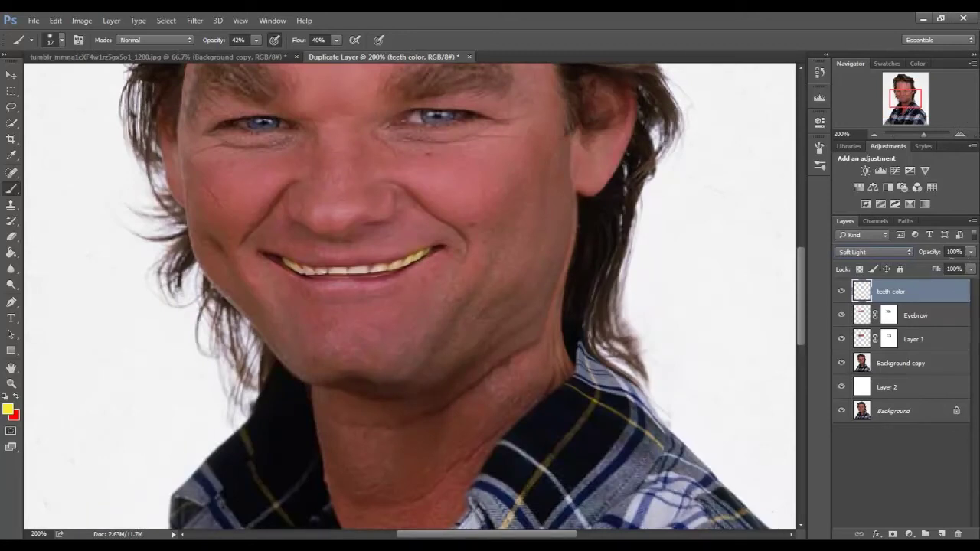
scroll(891, 246, up, 1)
scroll(891, 246, up, 1)
scroll(891, 247, up, 1)
scroll(890, 251, up, 2)
scroll(890, 251, up, 3)
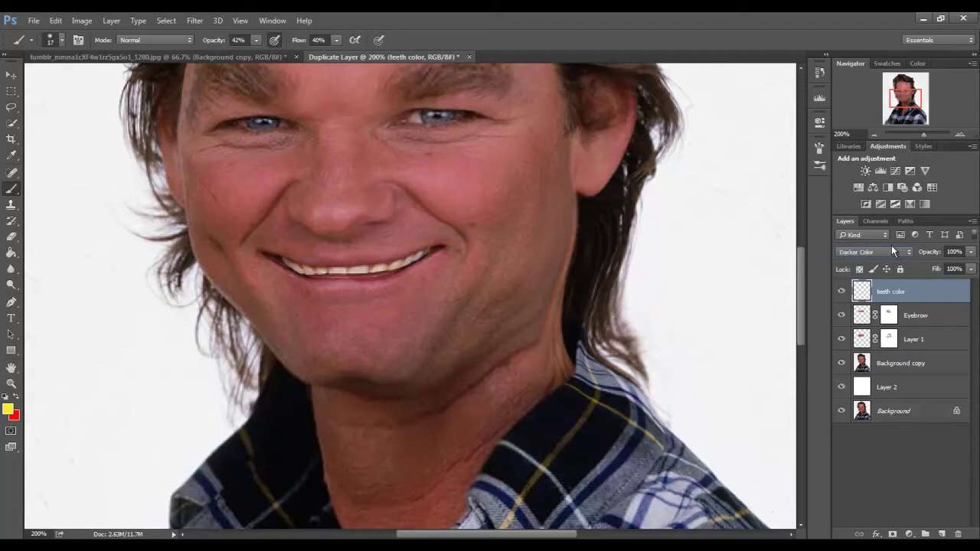
scroll(891, 251, up, 1)
scroll(891, 251, up, 1)
scroll(891, 251, up, 1)
scroll(890, 251, down, 1)
click(969, 253)
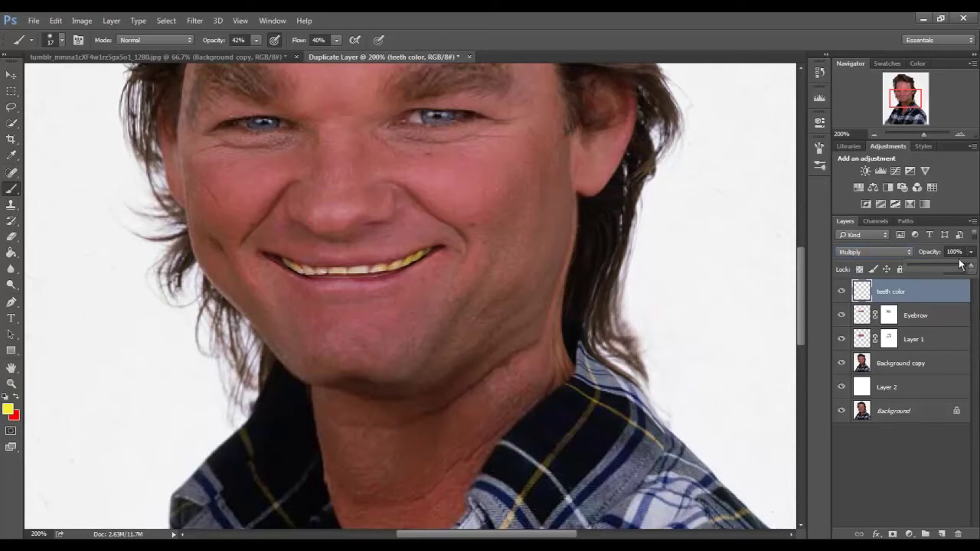
click(874, 133)
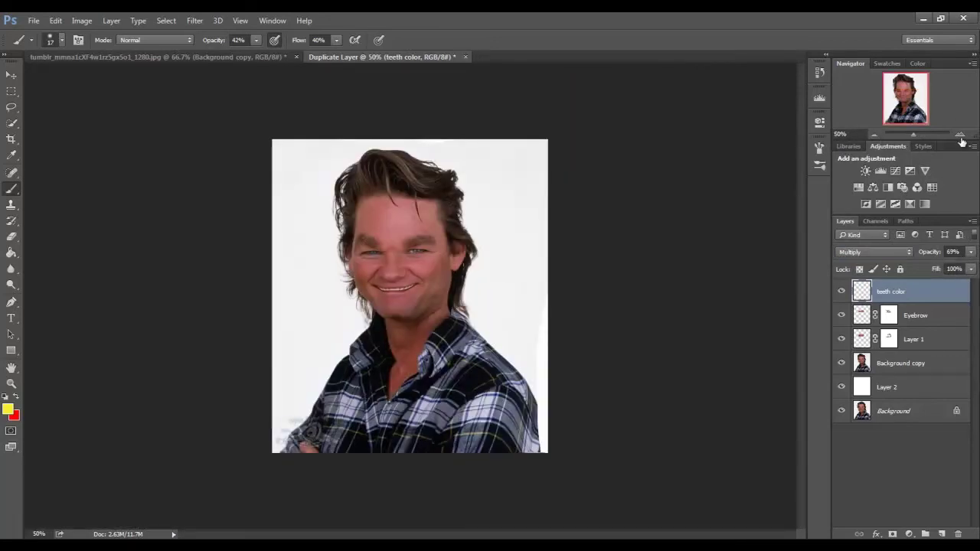
click(961, 135)
click(961, 135)
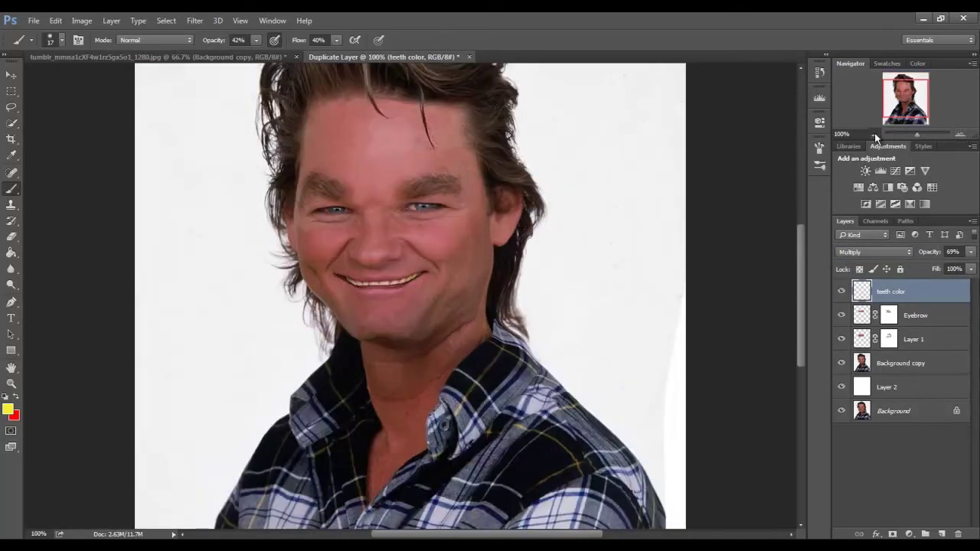
click(874, 134)
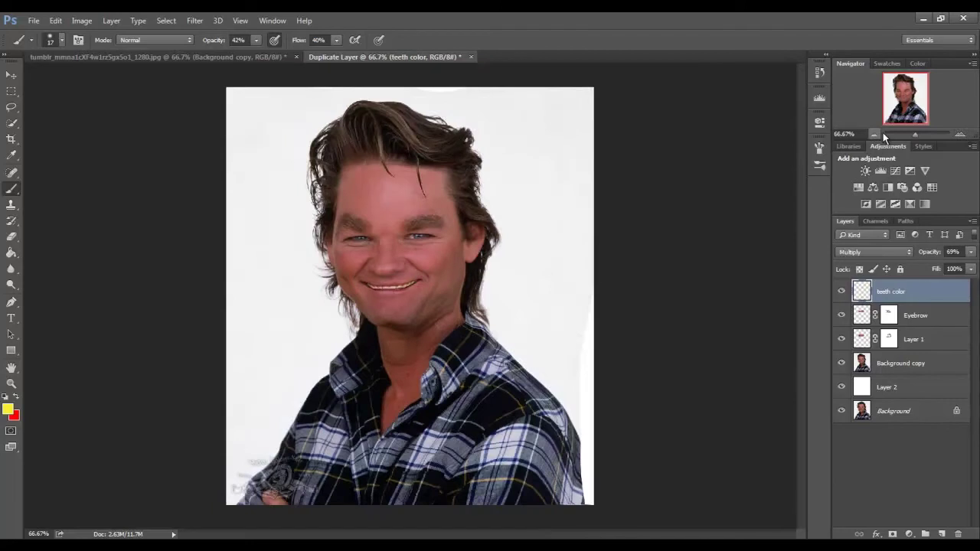
click(841, 316)
click(841, 315)
click(843, 315)
click(960, 135)
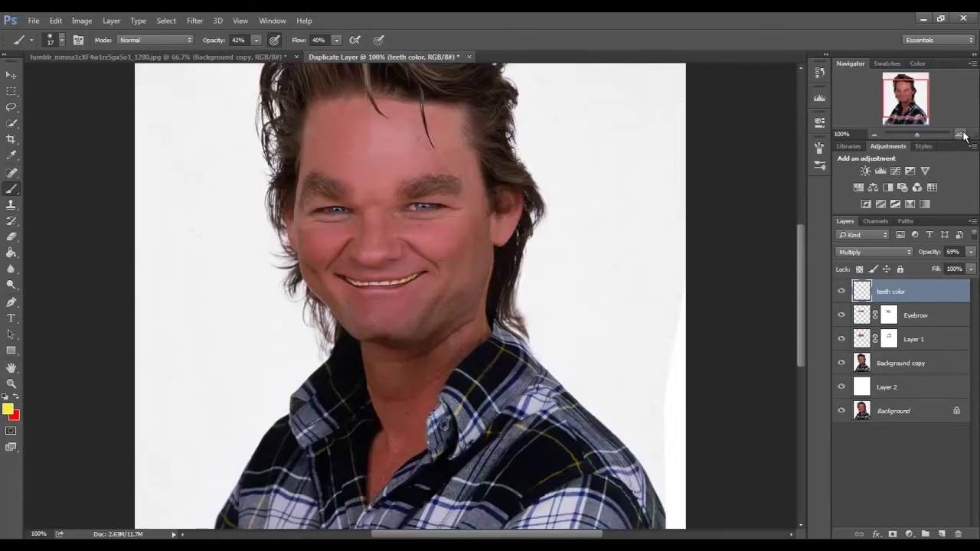
drag(915, 107, 942, 103)
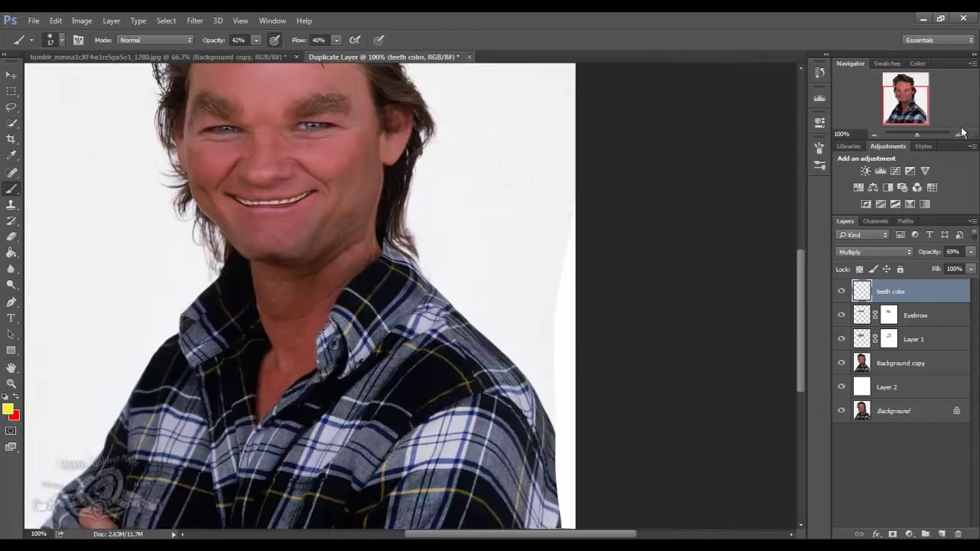
mouse_move(942, 103)
mouse_down()
mouse_move(922, 110)
mouse_move(911, 96)
mouse_up()
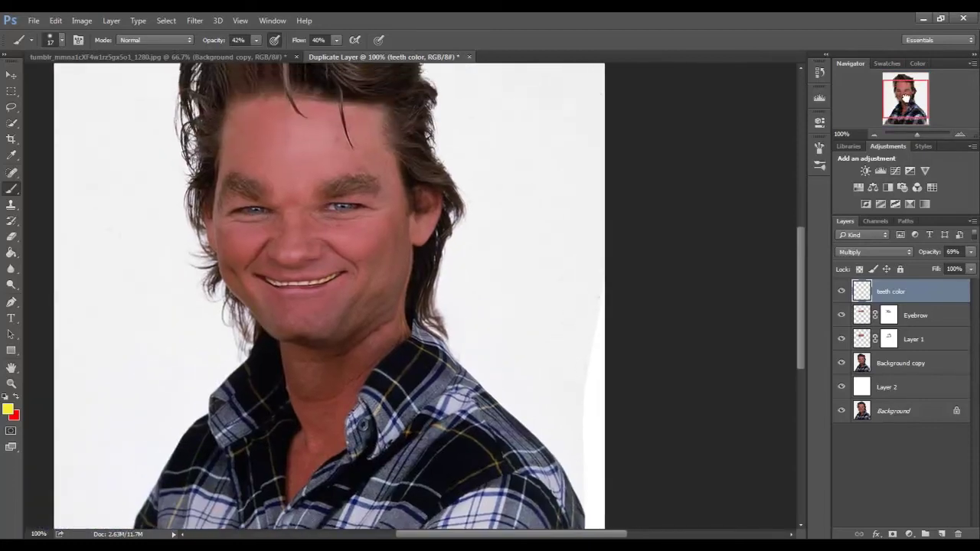
Add a new empty layer above teeth color and name it 'eye'.
click(959, 135)
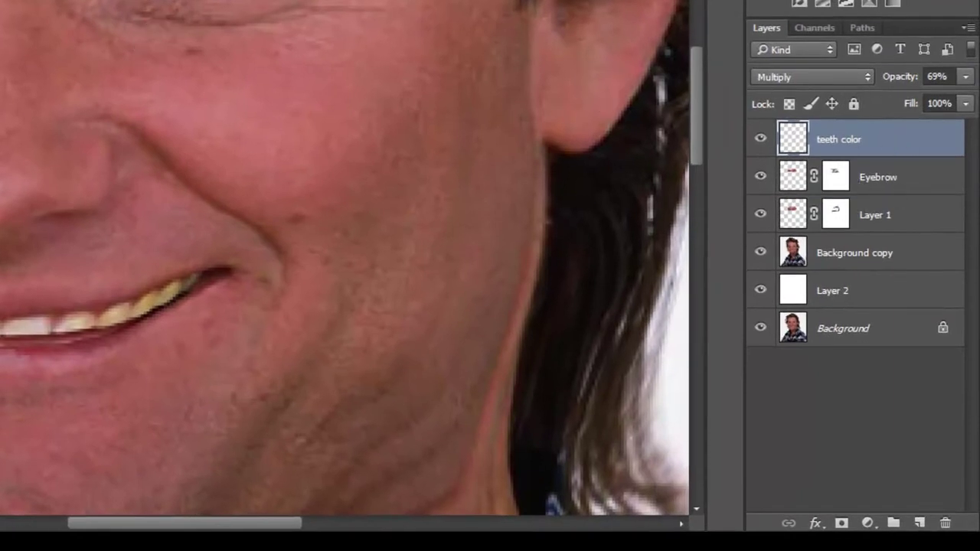
click(919, 523)
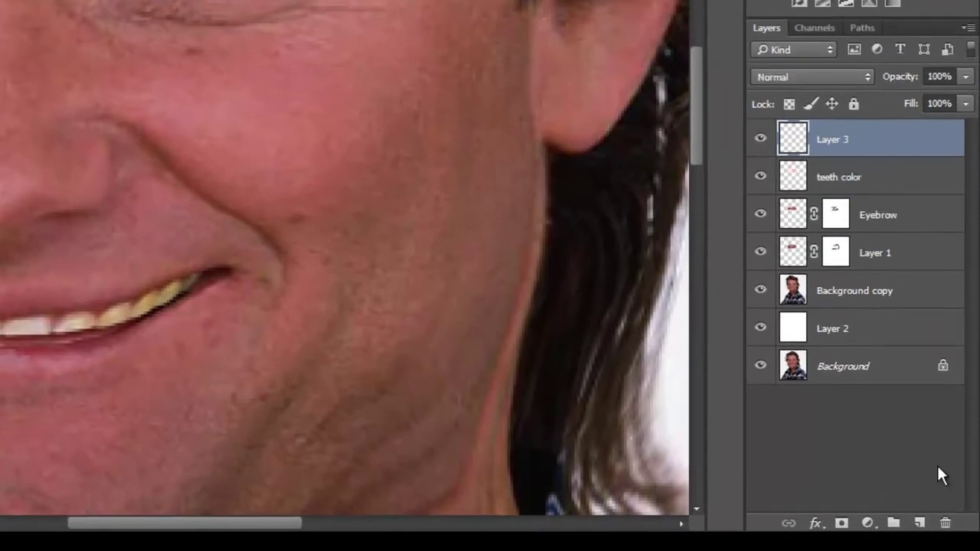
double_click(850, 140)
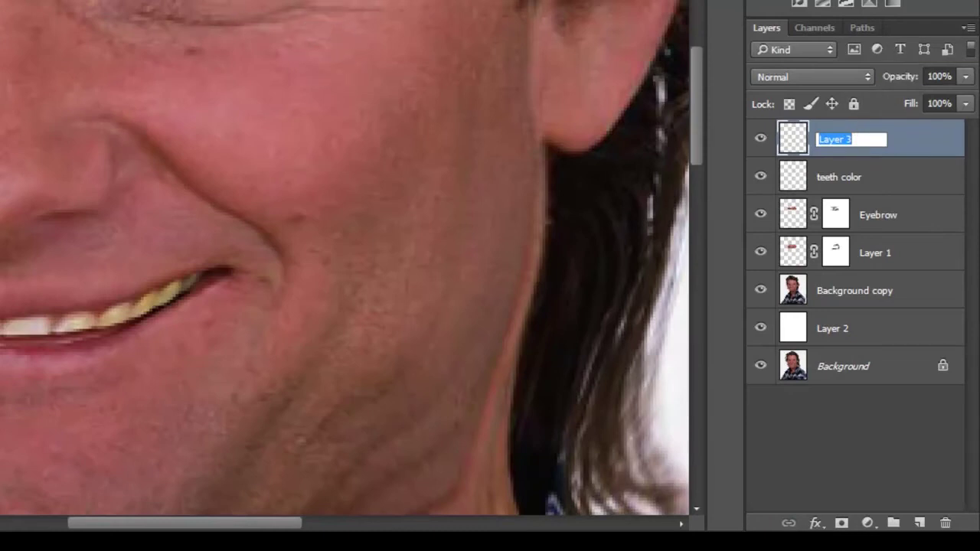
text(eye)
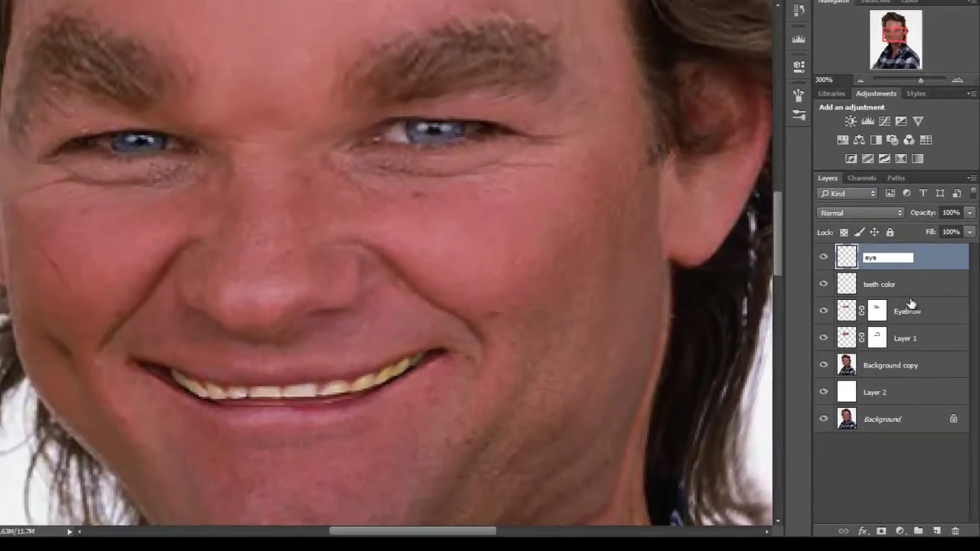
click(892, 315)
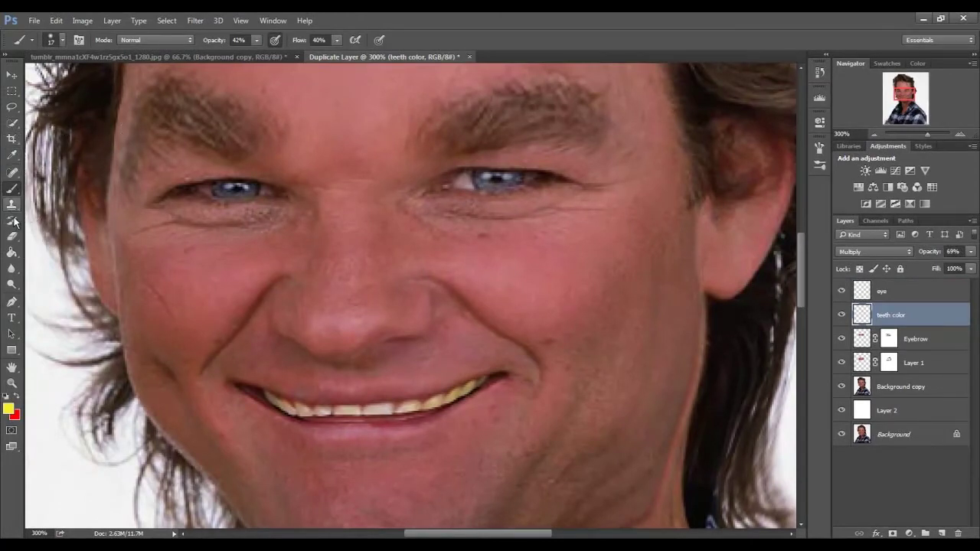
click(8, 408)
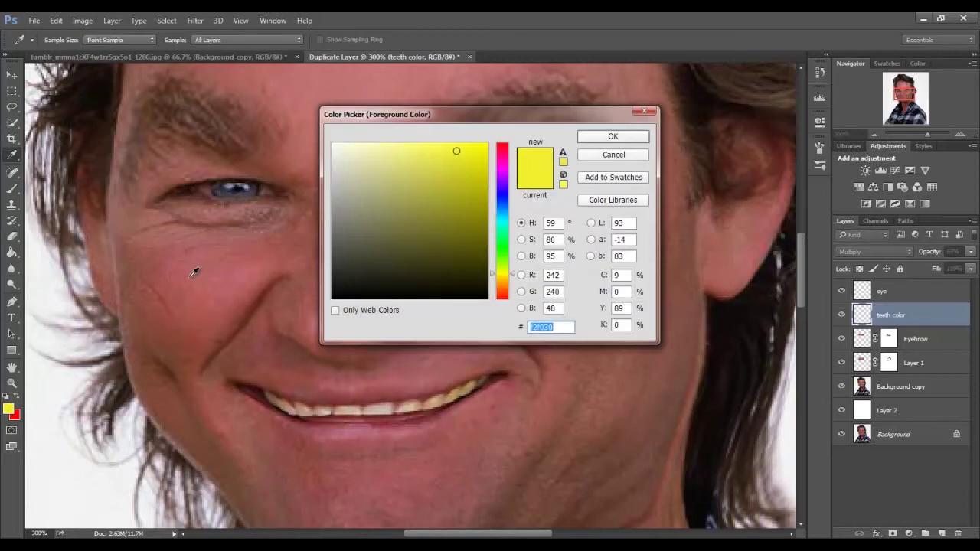
Sample the skin tone as paint colour and set the brush to 30 px, 39% hardness.
click(189, 254)
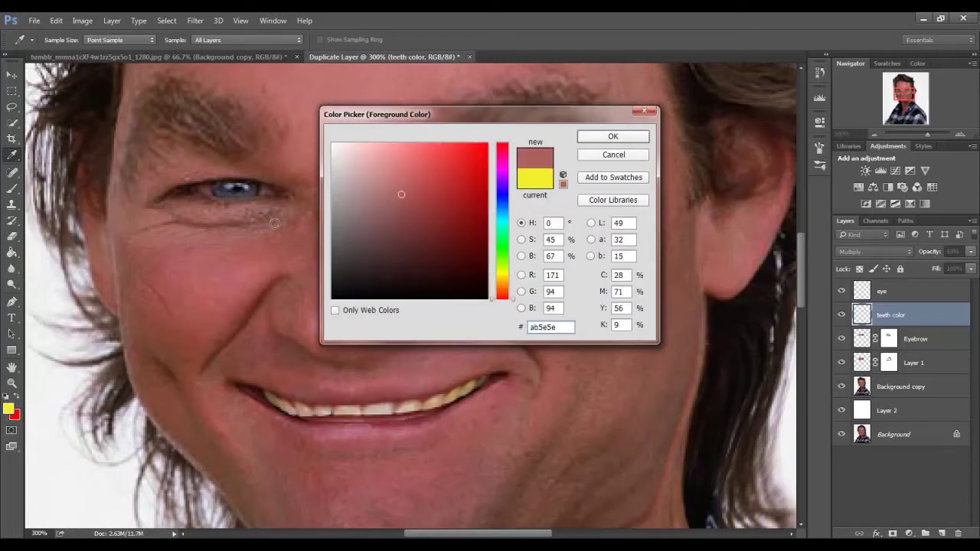
click(602, 138)
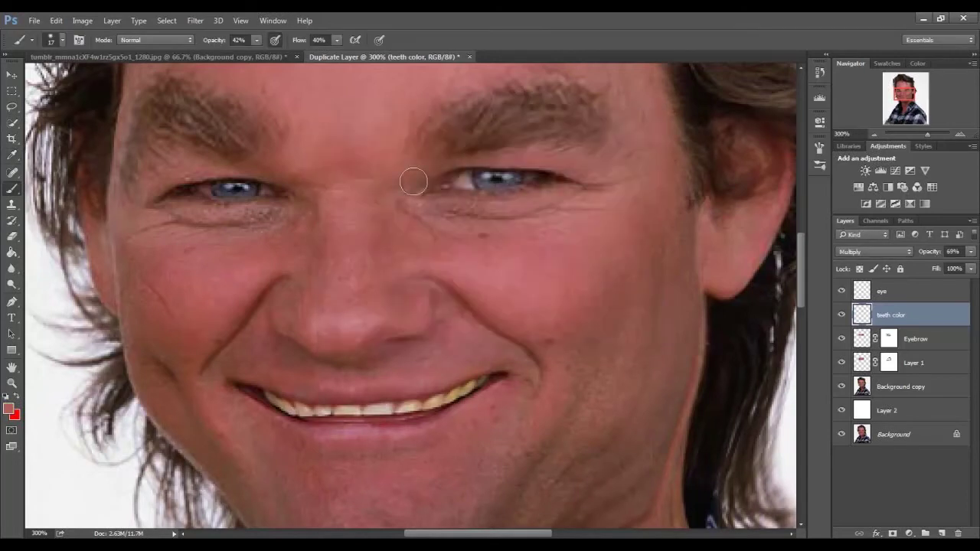
right_click(566, 288)
click(640, 317)
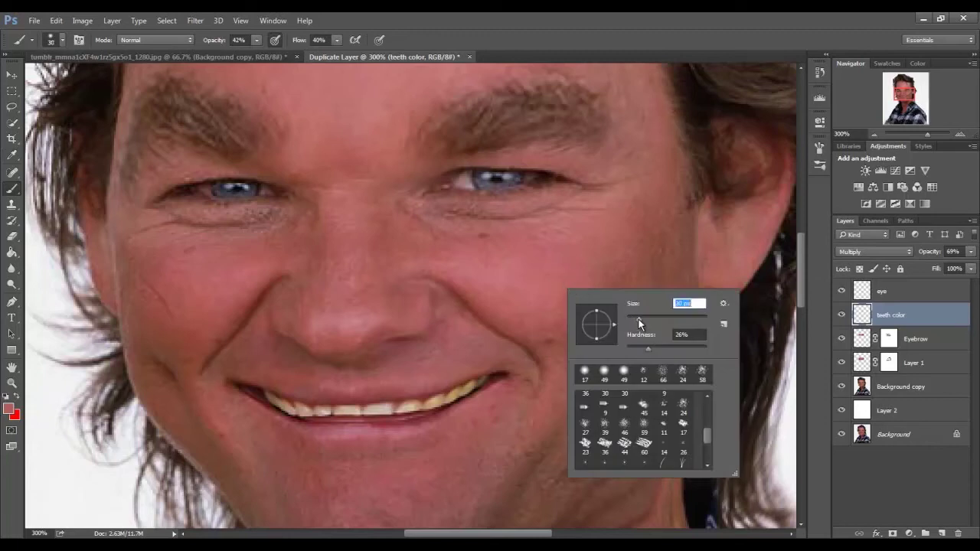
drag(646, 351, 657, 349)
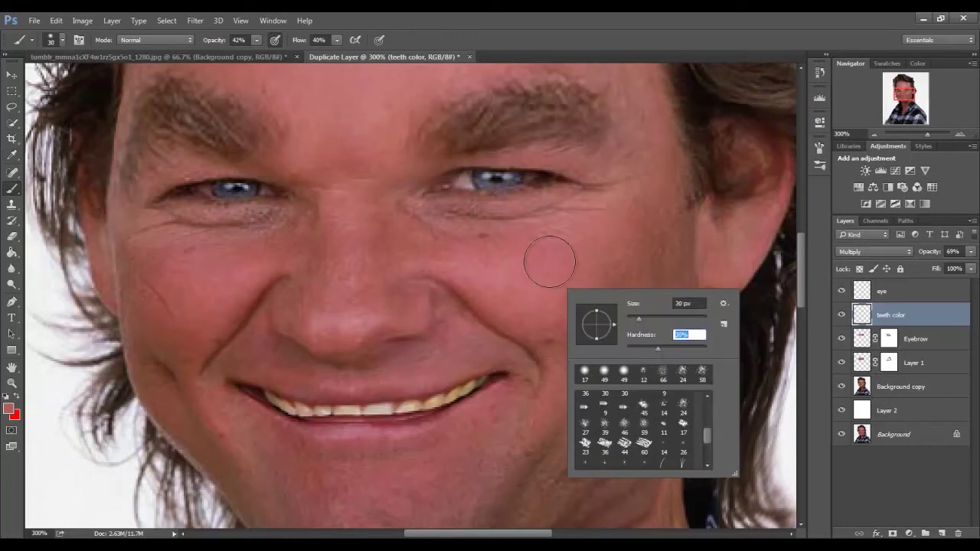
click(256, 39)
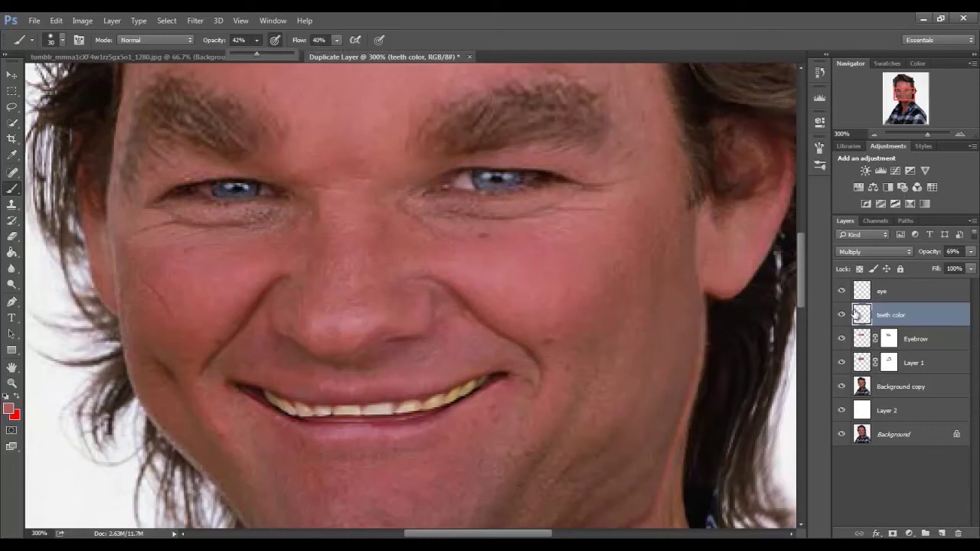
Paint shading under the right eye on the eye layer and blend it as Multiply.
click(872, 291)
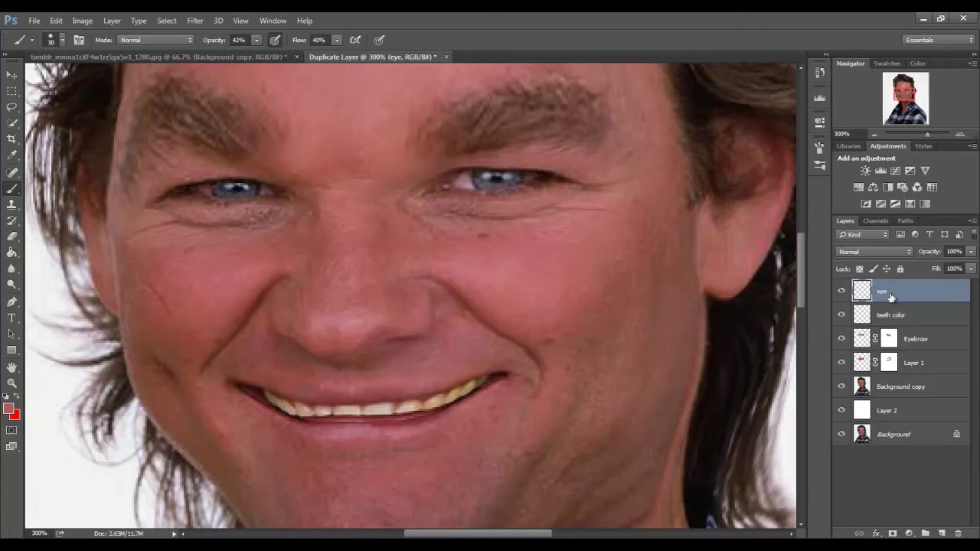
mouse_move(467, 211)
mouse_down()
mouse_move(520, 226)
mouse_move(434, 212)
mouse_move(461, 224)
mouse_move(431, 226)
mouse_up()
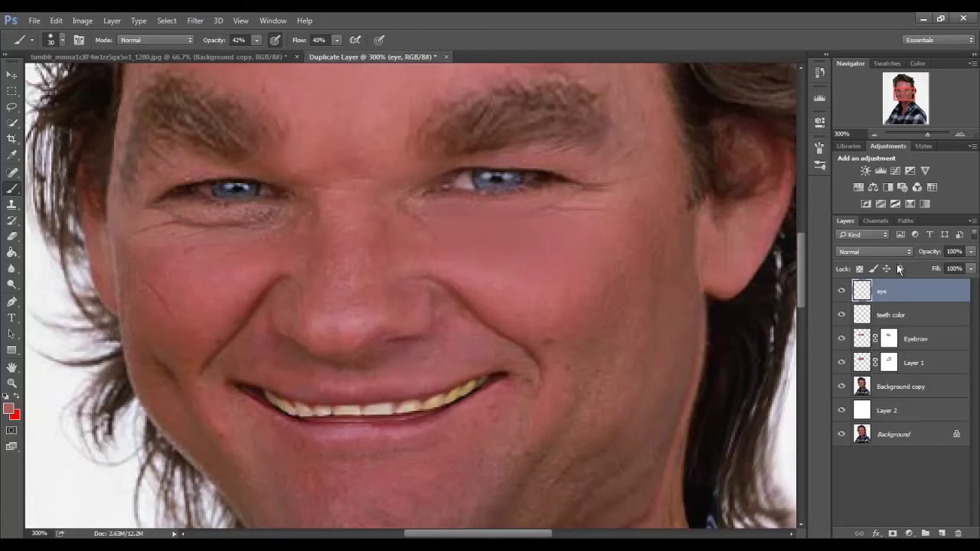
click(876, 252)
click(901, 287)
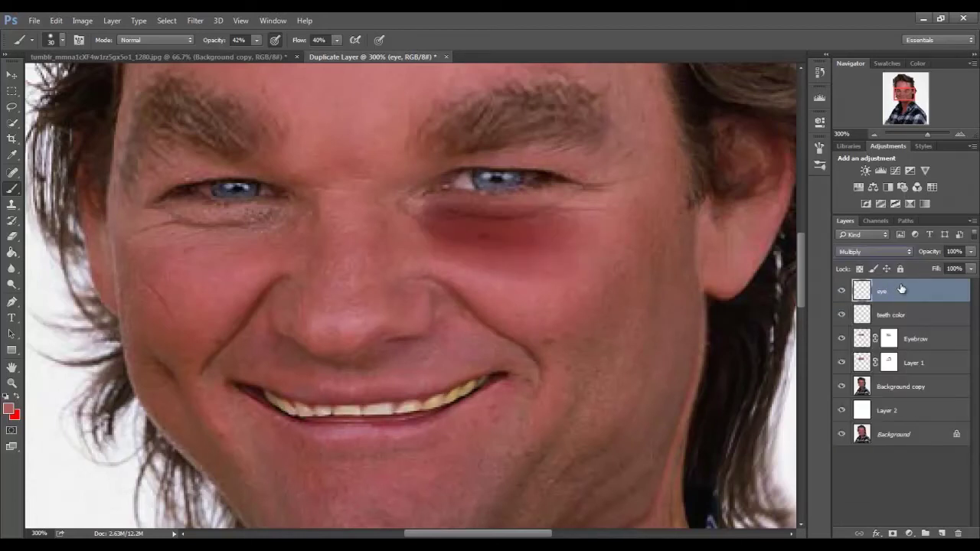
Paint dark shading under both the right and left eyes.
mouse_move(513, 207)
mouse_down()
mouse_move(434, 212)
mouse_move(575, 207)
mouse_move(586, 219)
mouse_move(463, 269)
mouse_up()
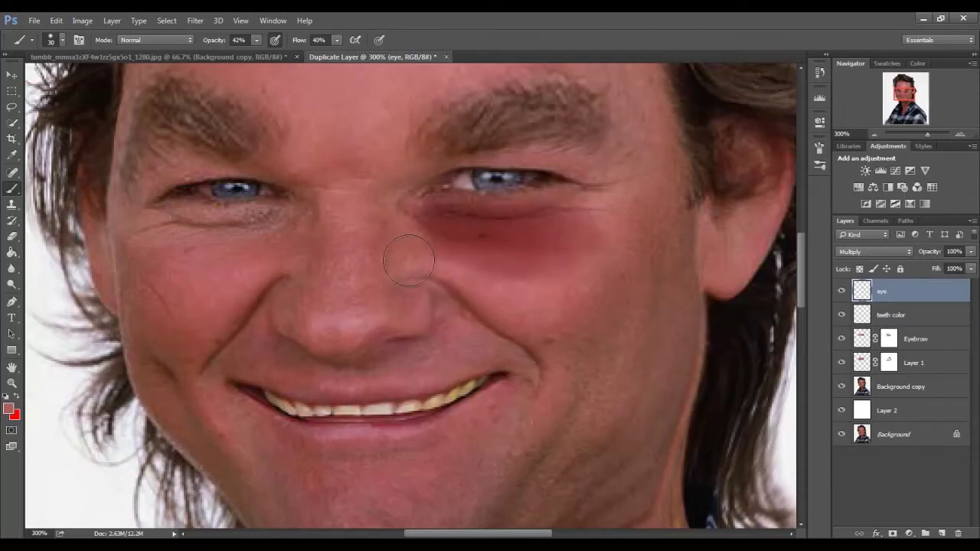
mouse_move(288, 219)
mouse_down()
mouse_move(175, 212)
mouse_move(283, 227)
mouse_up()
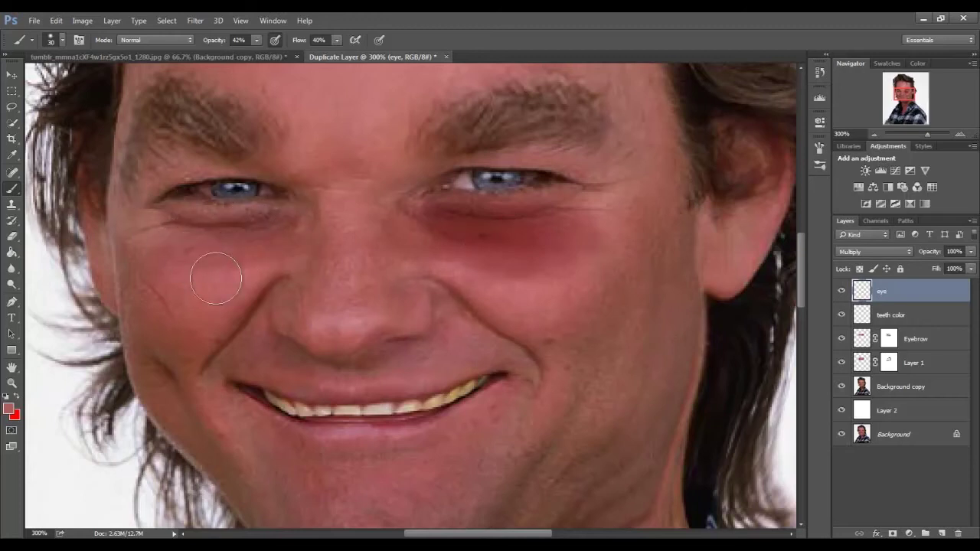
mouse_move(248, 225)
mouse_down()
mouse_move(214, 208)
mouse_move(154, 212)
mouse_up()
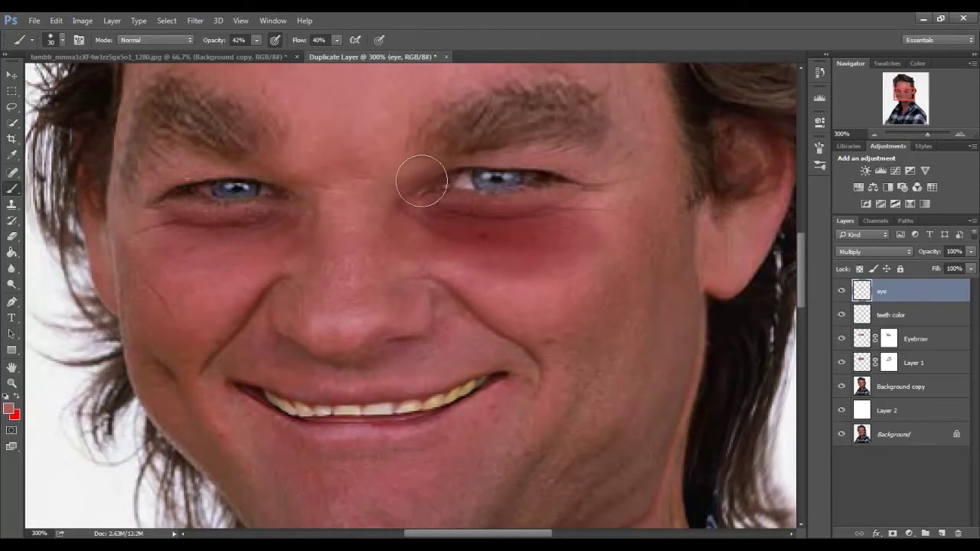
drag(580, 197, 564, 207)
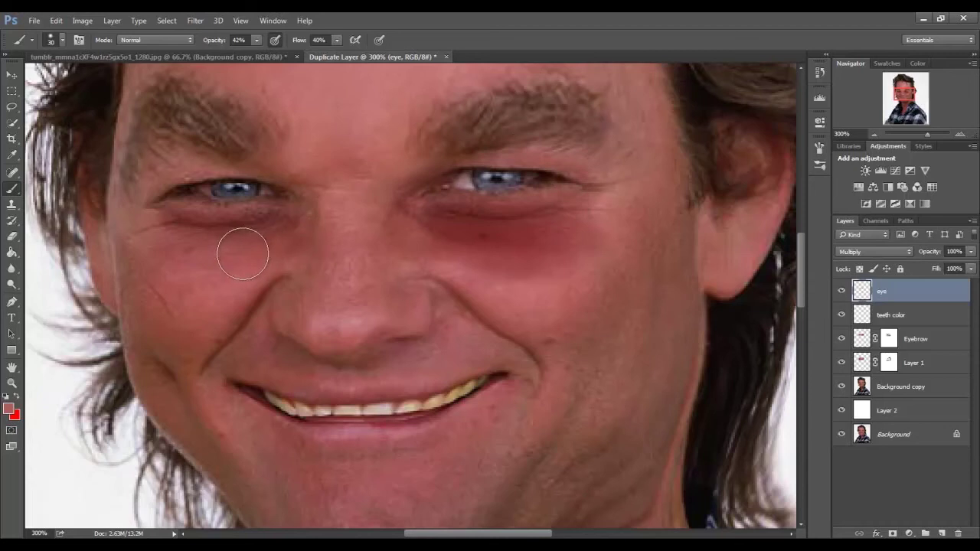
drag(245, 233, 243, 223)
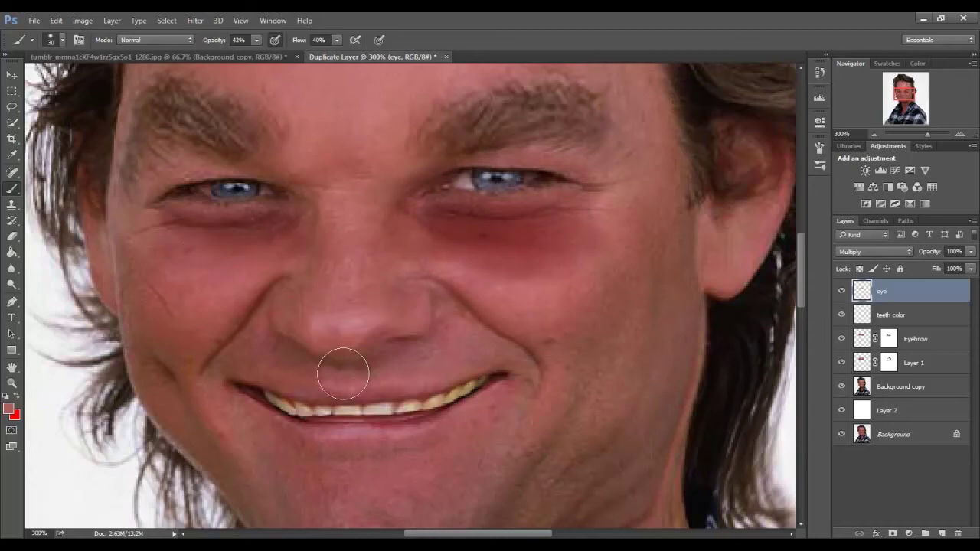
mouse_move(903, 96)
mouse_down()
mouse_move(905, 107)
mouse_move(905, 92)
mouse_up()
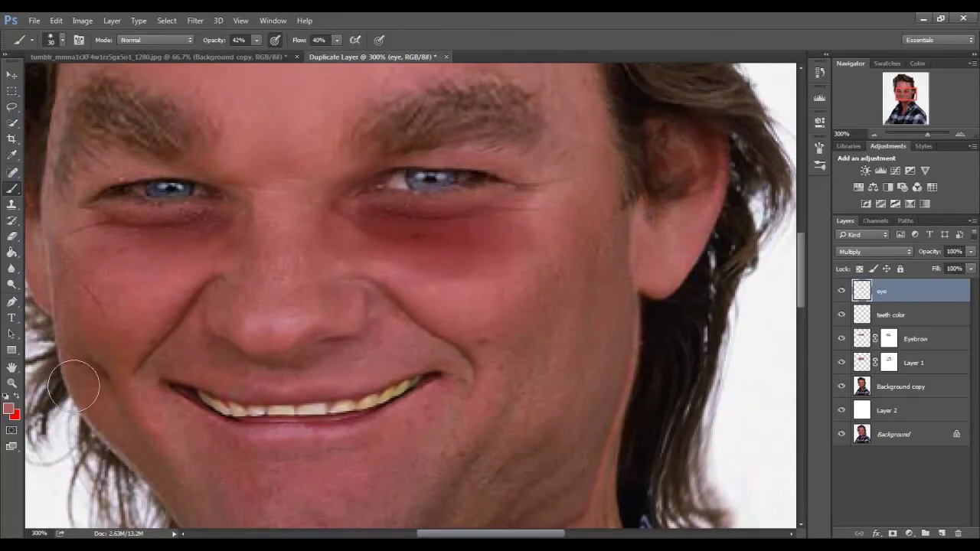
Erase parts of the under-eye shading to lighten it, then repaint under the left eye.
click(11, 236)
mouse_move(486, 259)
mouse_down()
mouse_move(404, 240)
mouse_move(449, 263)
mouse_move(492, 251)
mouse_move(419, 237)
mouse_move(408, 224)
mouse_move(378, 230)
mouse_move(426, 242)
mouse_move(490, 229)
mouse_move(428, 226)
mouse_move(448, 241)
mouse_up()
mouse_move(192, 247)
mouse_down()
mouse_move(99, 241)
mouse_move(130, 252)
mouse_up()
key(ctrl+d)
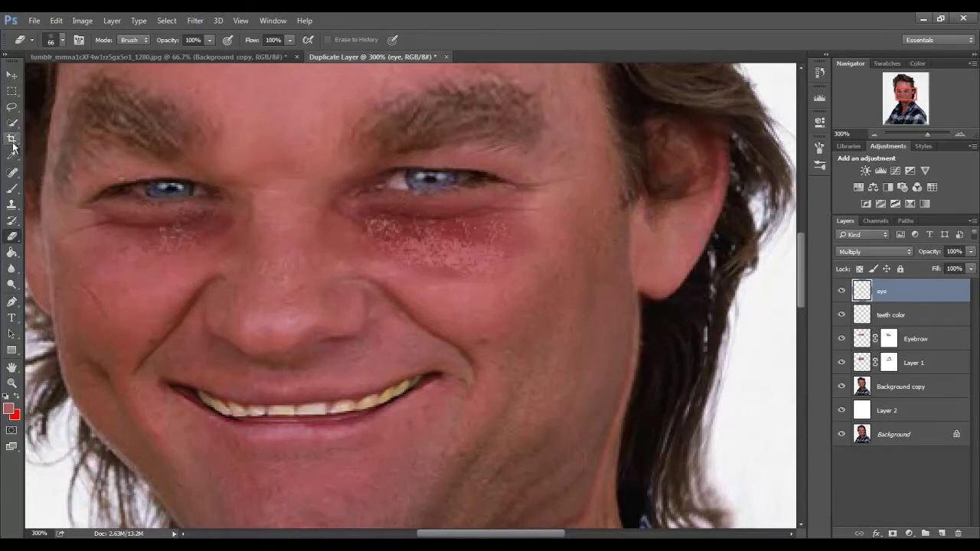
click(12, 189)
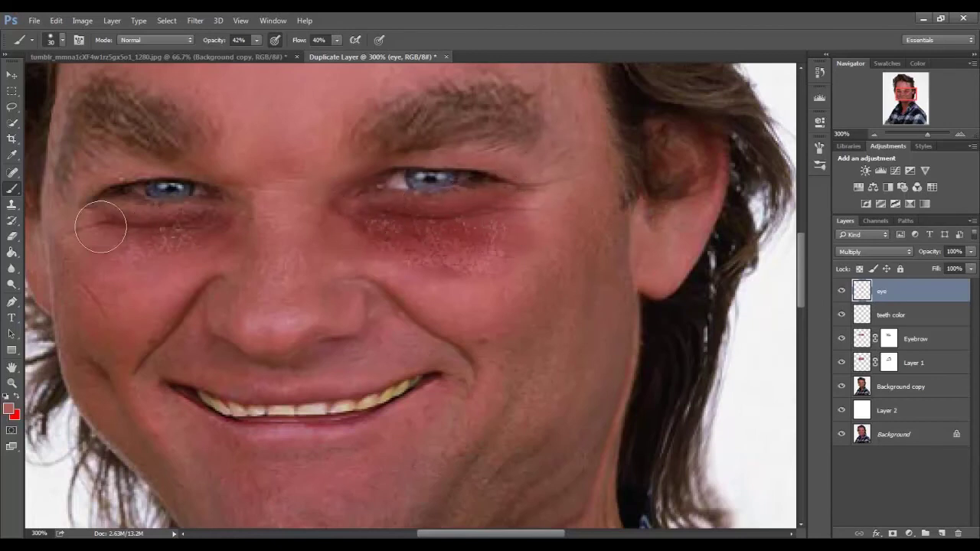
mouse_move(148, 245)
mouse_down()
mouse_move(131, 262)
mouse_move(194, 254)
mouse_up()
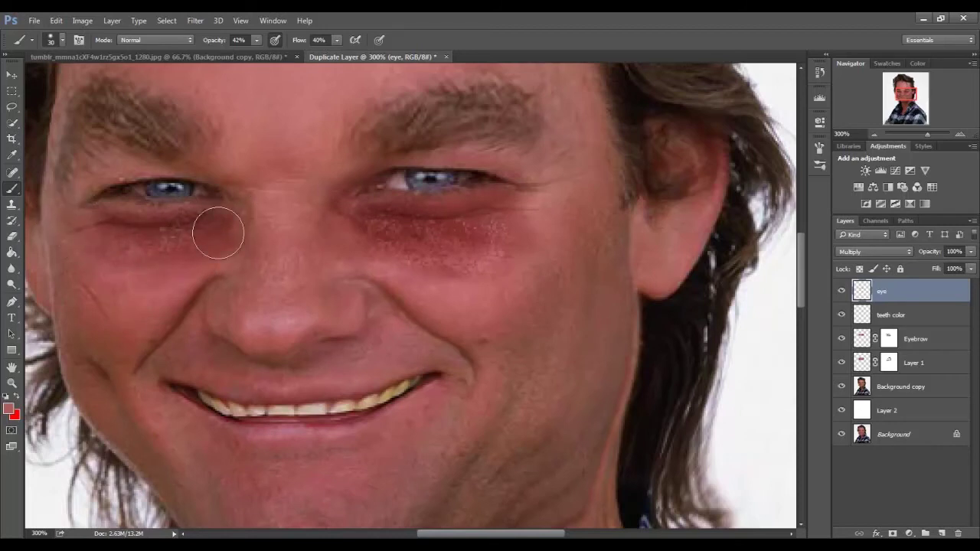
click(970, 251)
Drop the eye layer's opacity to 62%, checking it zoomed out and at 300%.
drag(970, 265, 943, 267)
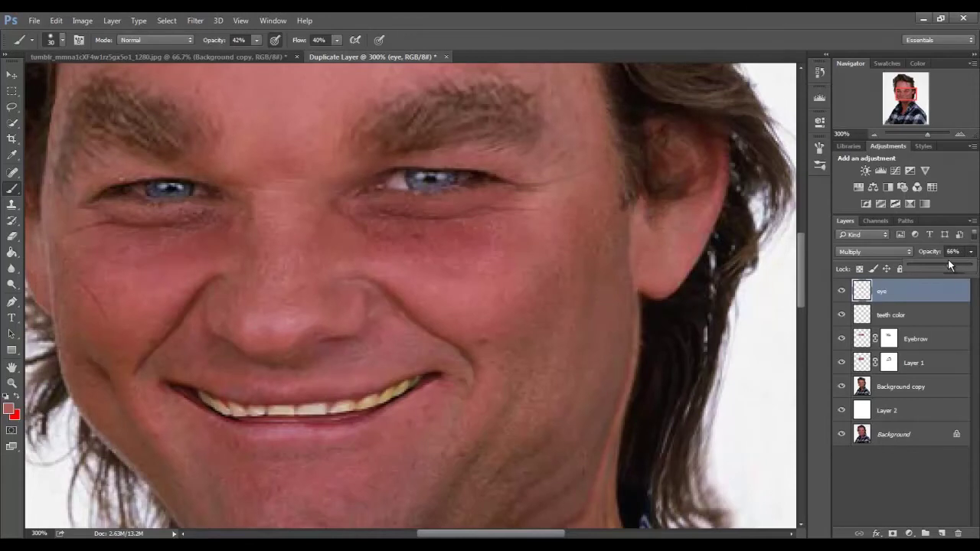
drag(950, 261, 947, 266)
click(873, 134)
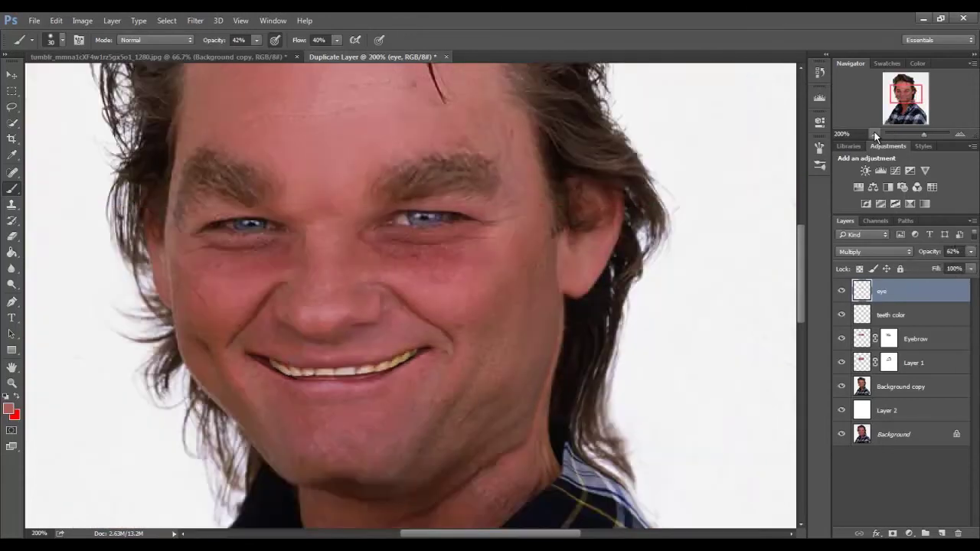
mouse_move(912, 111)
mouse_down()
mouse_move(904, 93)
mouse_move(905, 113)
mouse_up()
click(874, 134)
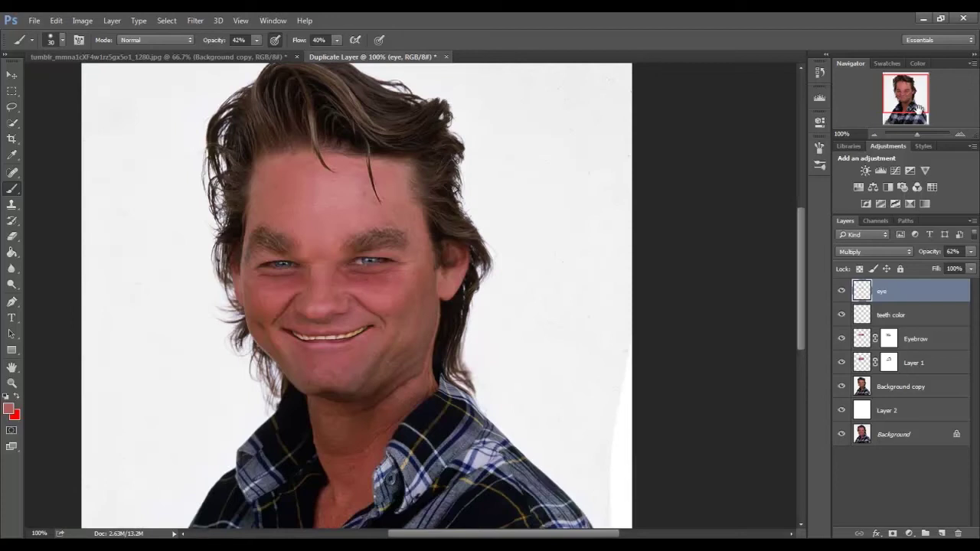
click(960, 135)
drag(925, 108, 915, 90)
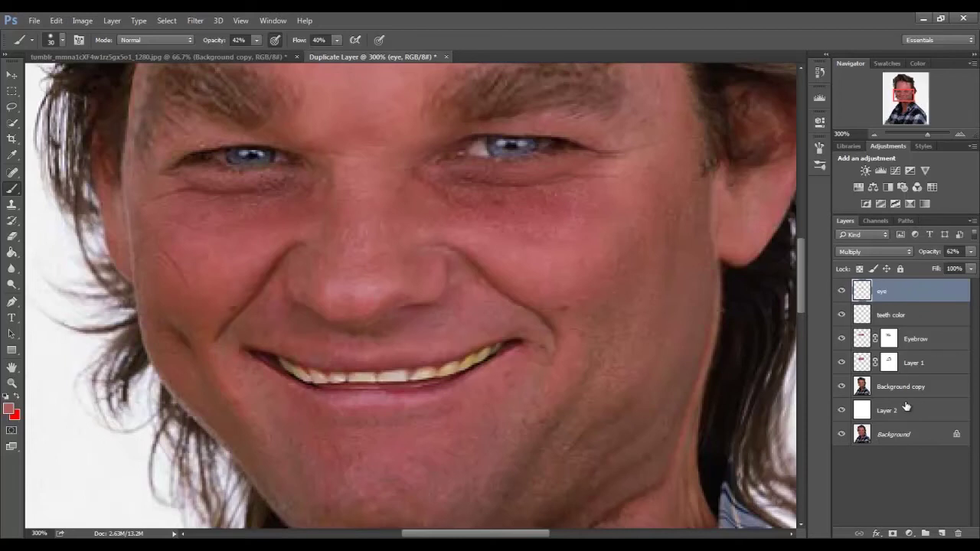
click(942, 533)
Set the foreground colour to bright red f23232.
click(14, 396)
click(442, 171)
drag(443, 171, 442, 149)
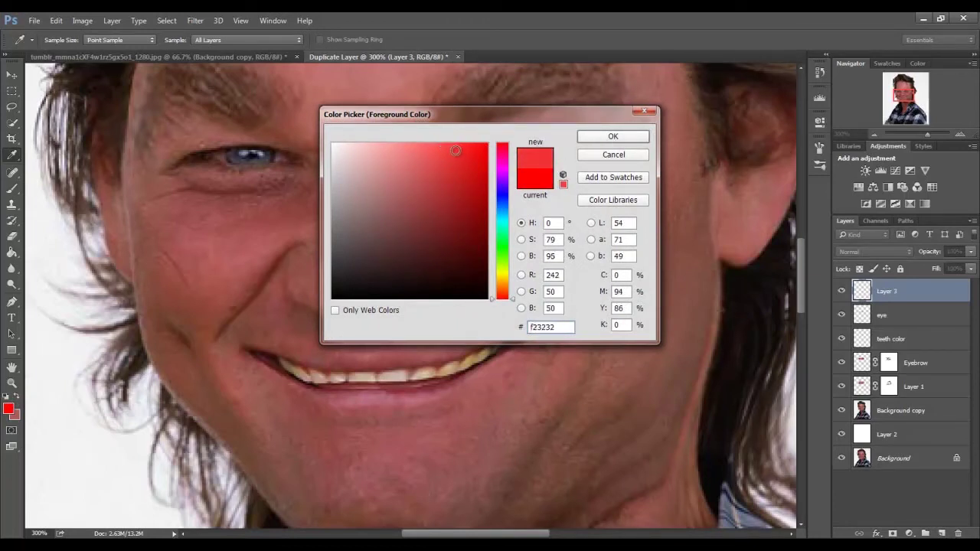
click(643, 136)
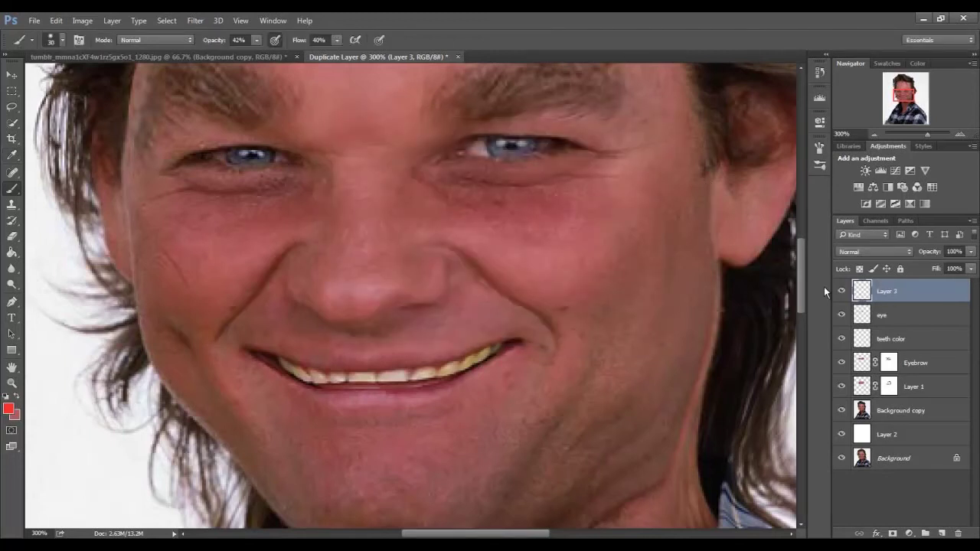
Paint red over the nose tip and sides on Layer 3, blended as Color Burn.
mouse_move(350, 297)
mouse_down()
mouse_move(319, 273)
mouse_move(369, 223)
mouse_move(372, 278)
mouse_move(343, 290)
mouse_move(360, 258)
mouse_move(403, 284)
mouse_move(393, 306)
mouse_move(306, 278)
mouse_up()
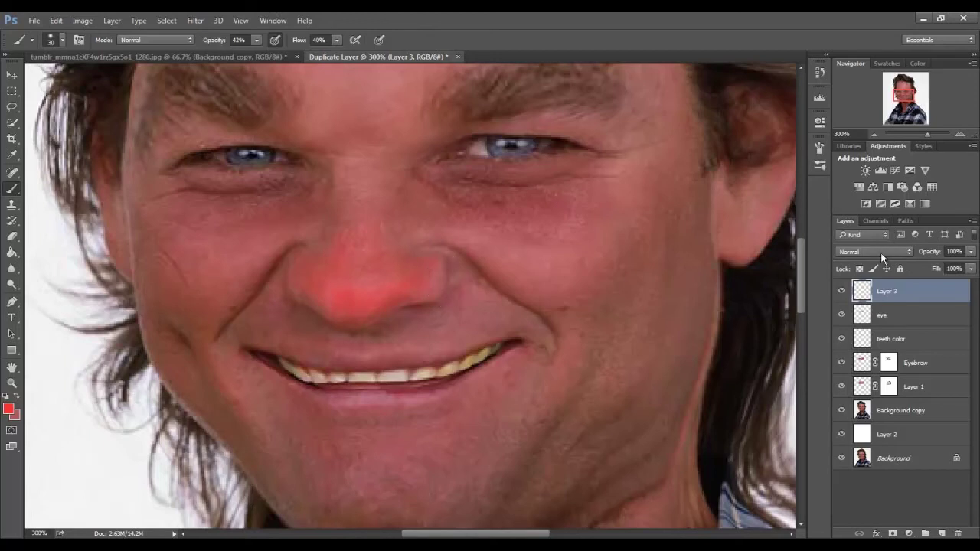
click(880, 252)
click(860, 307)
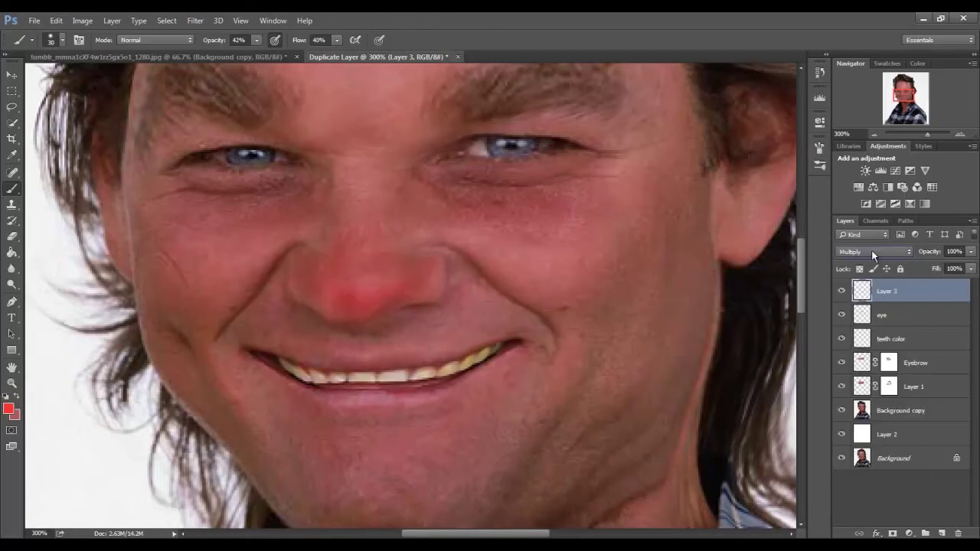
mouse_move(394, 316)
mouse_down()
mouse_move(428, 278)
mouse_move(313, 291)
mouse_move(361, 291)
mouse_up()
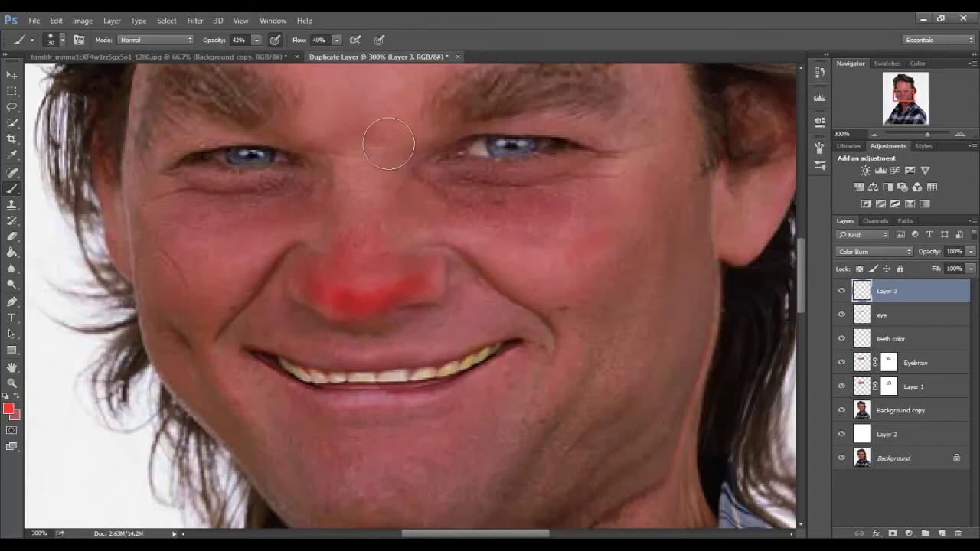
right_click(554, 212)
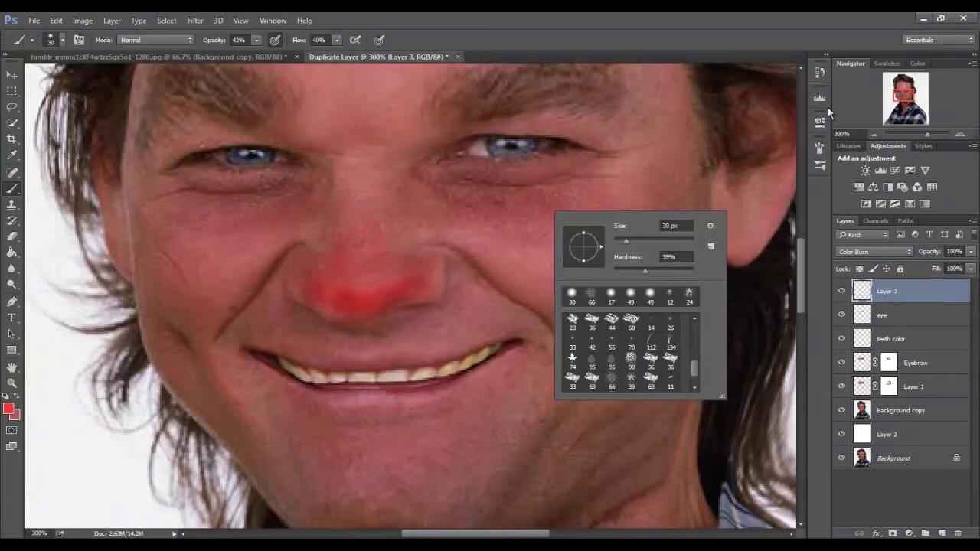
In brush settings, turn off Shape Dynamics, enable Transfer, and set spacing to 8%.
click(819, 147)
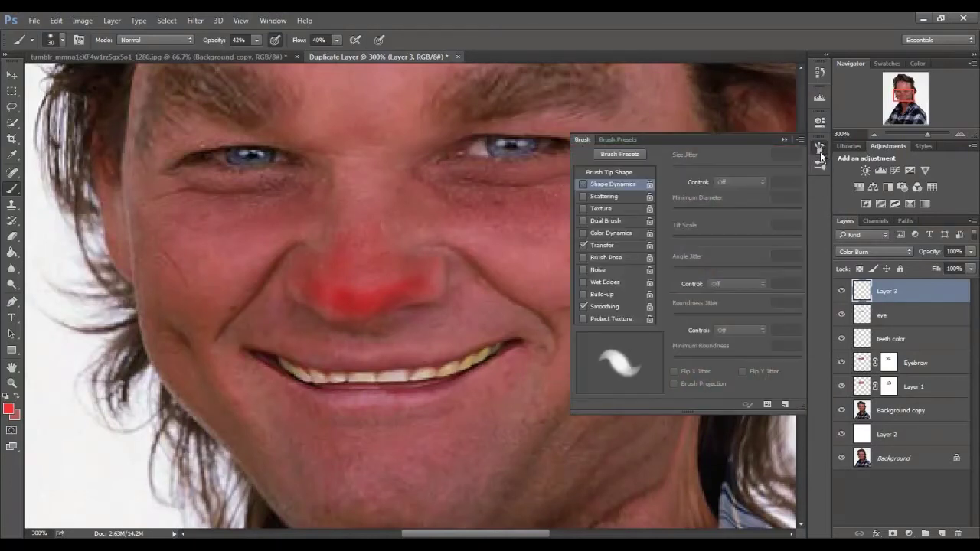
click(584, 185)
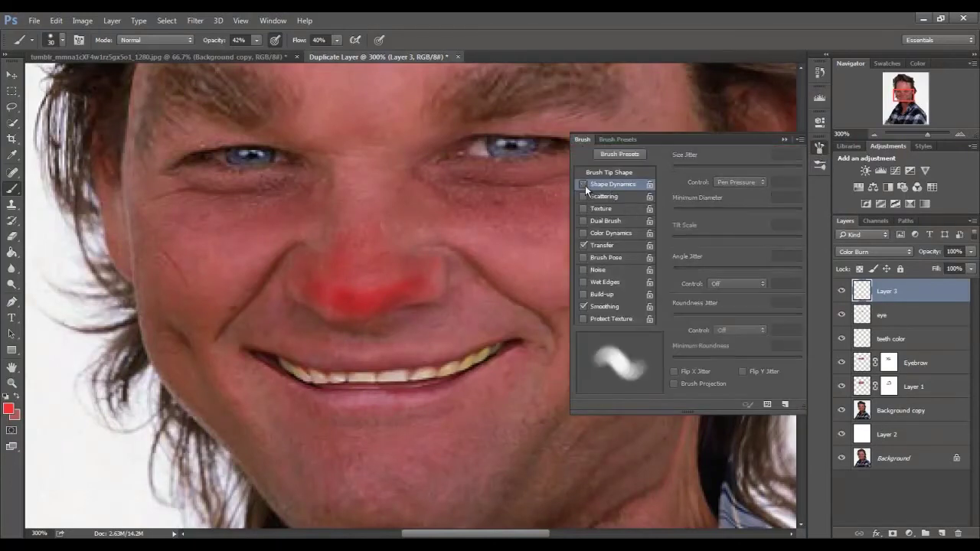
click(593, 245)
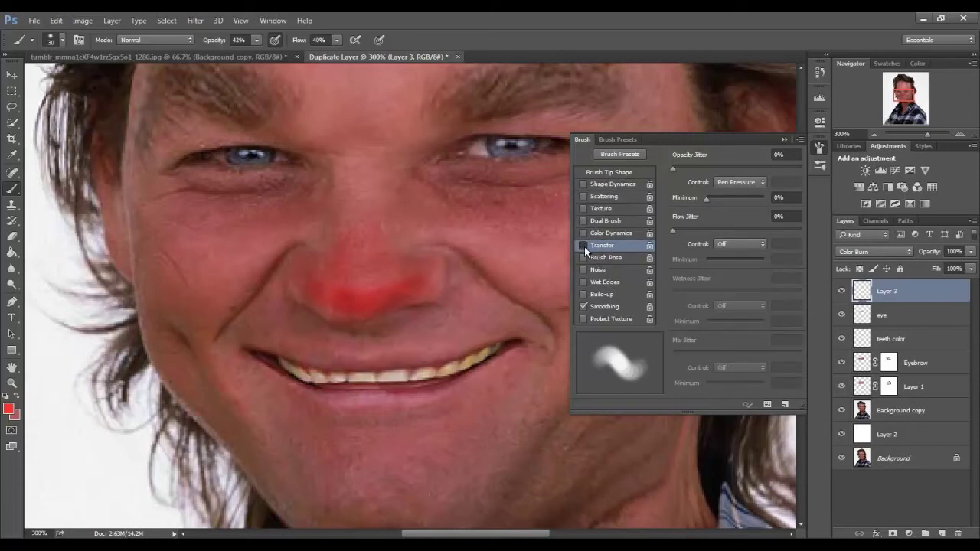
click(620, 172)
drag(686, 355, 678, 356)
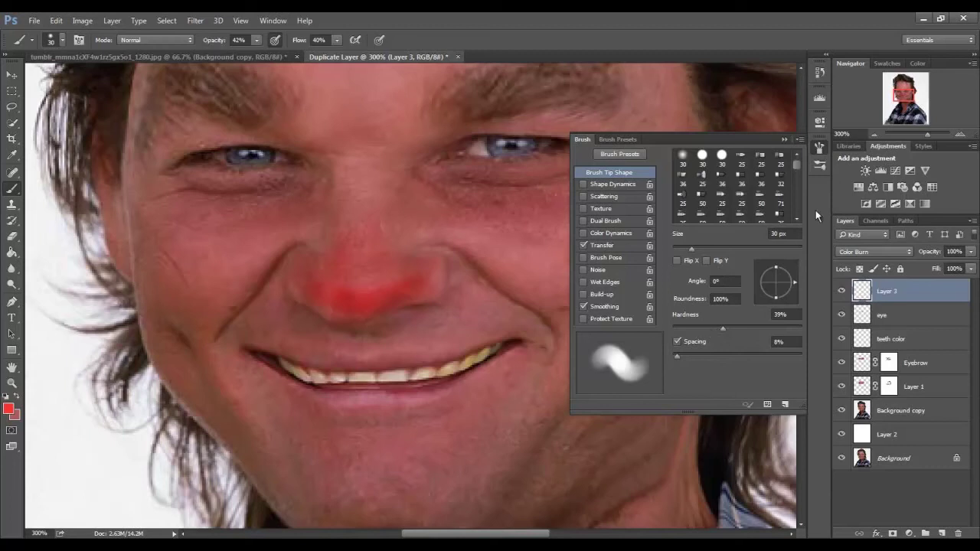
Paint red up the nose bridge, on both cheeks and between the eyebrows.
click(820, 146)
mouse_move(388, 280)
mouse_down()
mouse_move(328, 283)
mouse_move(372, 289)
mouse_move(268, 258)
mouse_move(367, 192)
mouse_up()
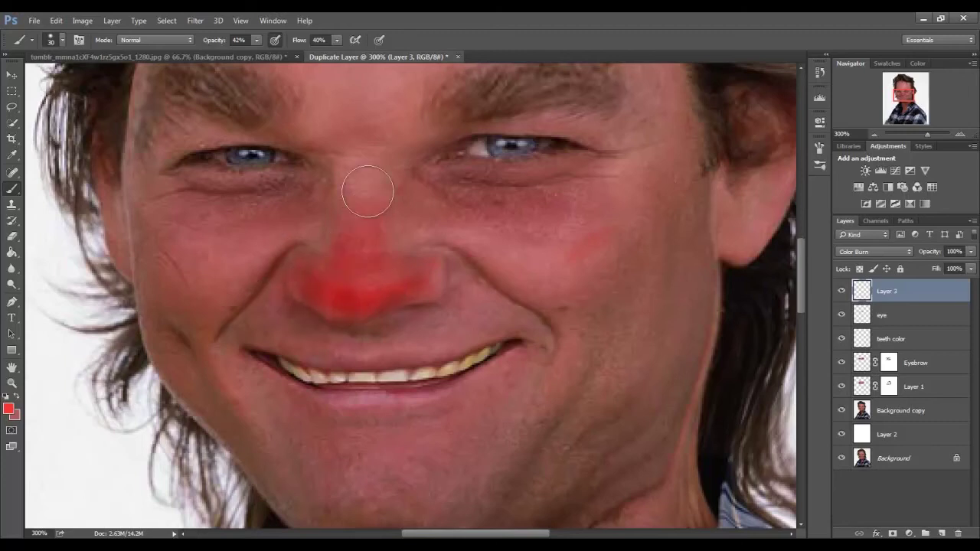
mouse_move(569, 256)
mouse_down()
mouse_move(641, 254)
mouse_move(625, 247)
mouse_move(640, 227)
mouse_move(597, 297)
mouse_up()
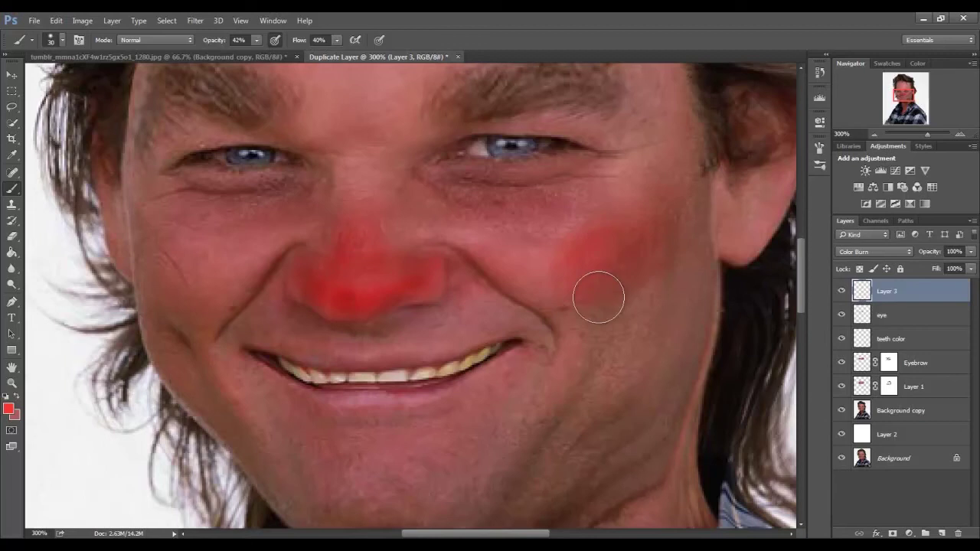
mouse_move(208, 267)
mouse_down()
mouse_move(212, 275)
mouse_move(201, 270)
mouse_up()
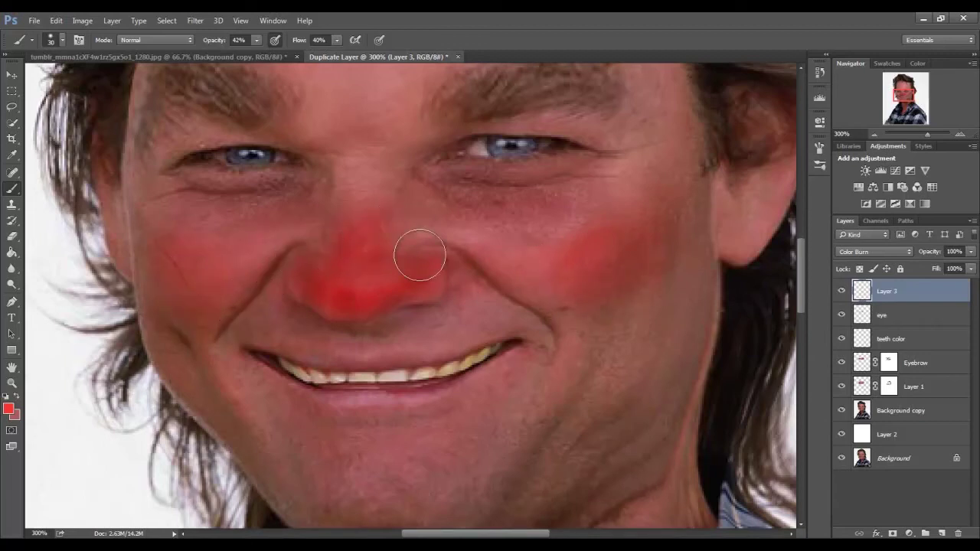
drag(904, 93, 903, 87)
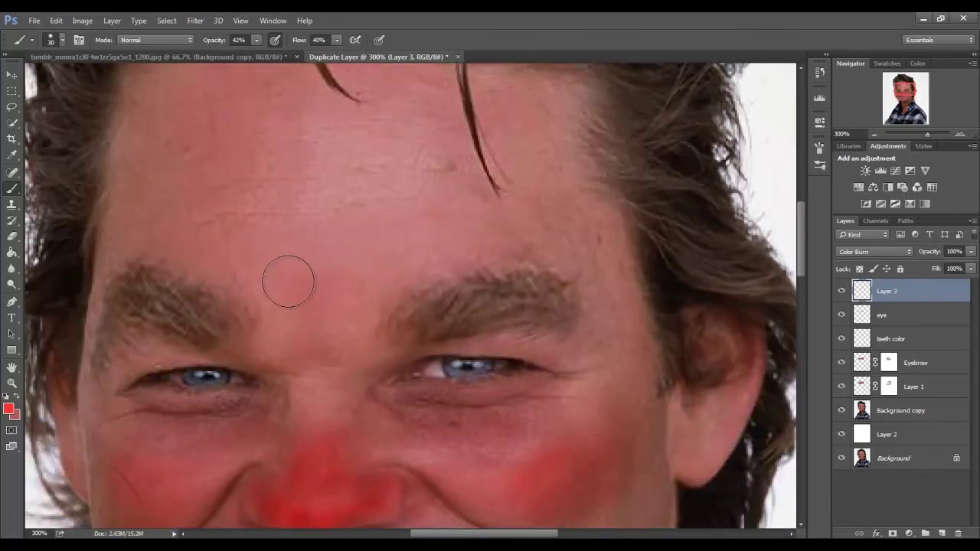
drag(275, 275, 286, 302)
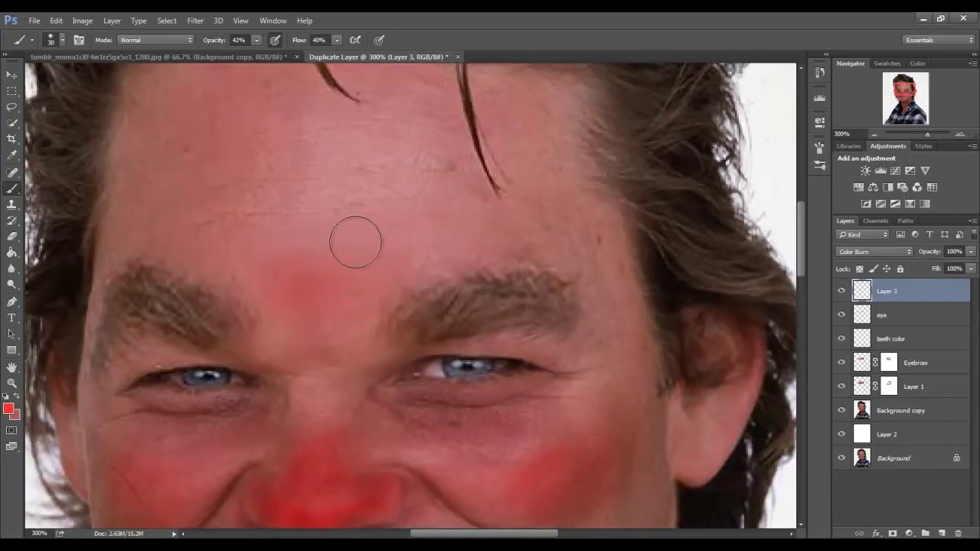
drag(255, 268, 306, 332)
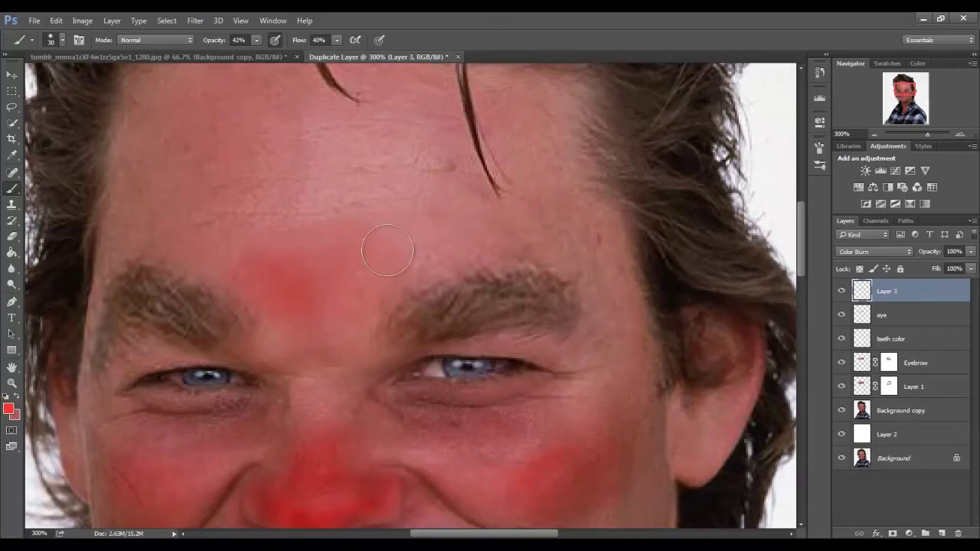
drag(918, 105, 909, 94)
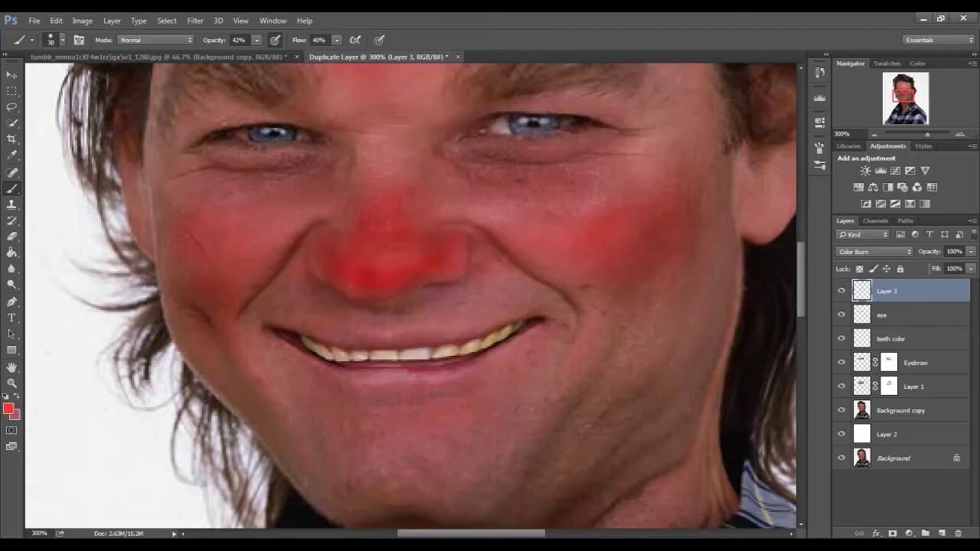
click(908, 251)
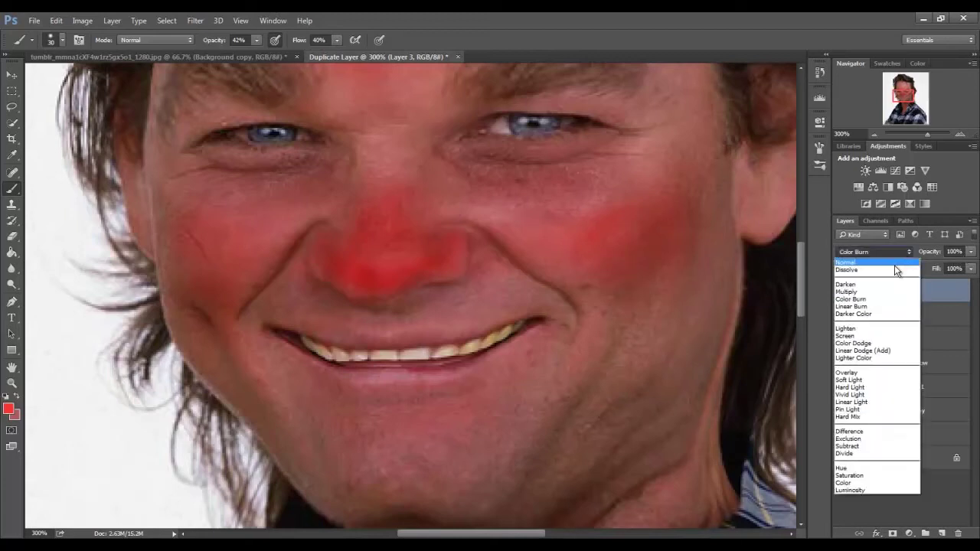
Try Darken, Linear Dodge, Soft Light, Hue and other blends on Layer 3, settling on Multiply.
click(888, 284)
key(Down)
key(Down)
key(Down)
key(Down)
key(Down)
key(Down)
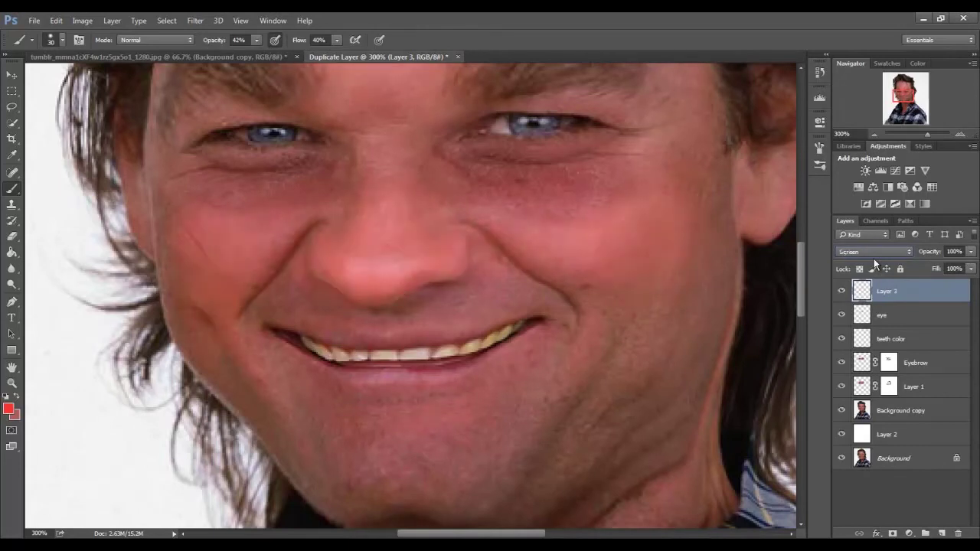
key(Down)
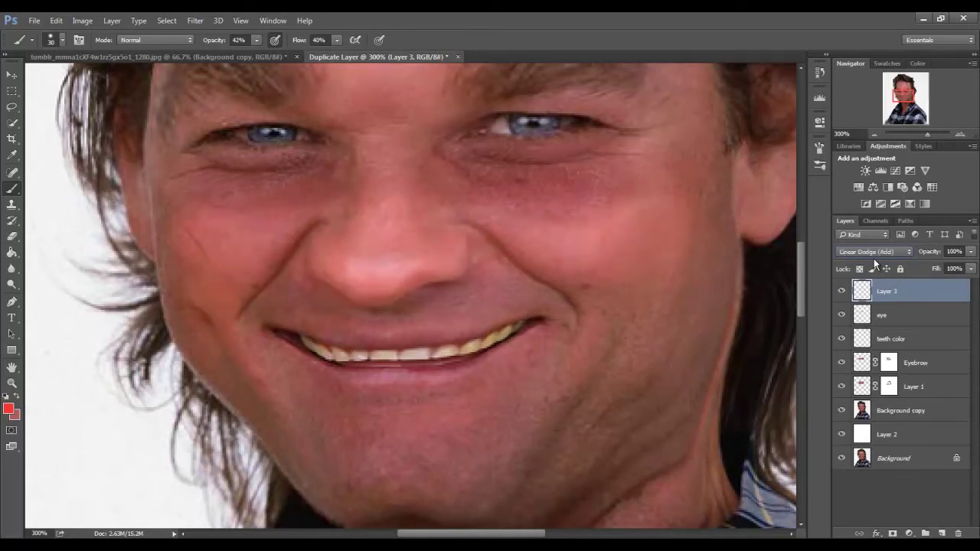
key(Down)
key(Down)
key(Down)
key(Up)
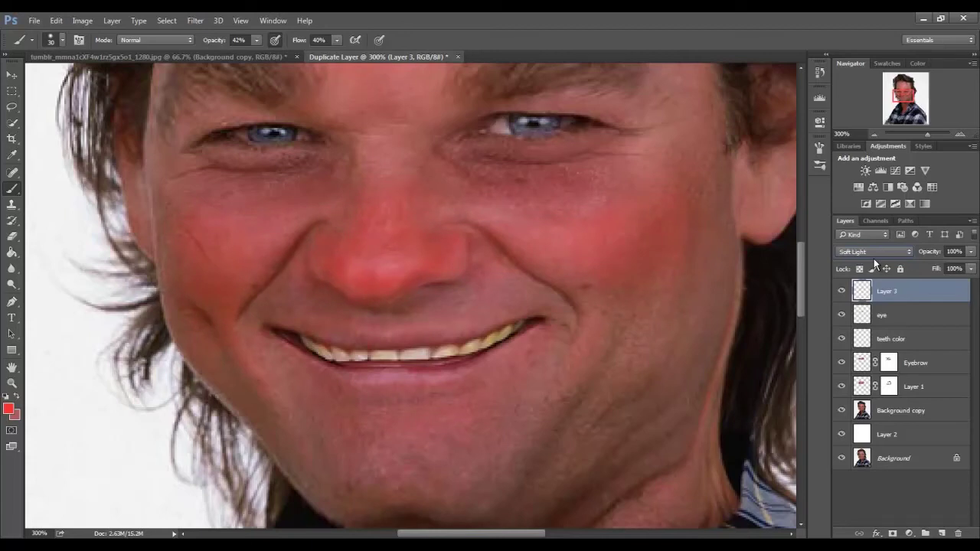
key(Down)
key(Down)
key(Down)
key(Down)
key(Down)
key(Down)
key(Down)
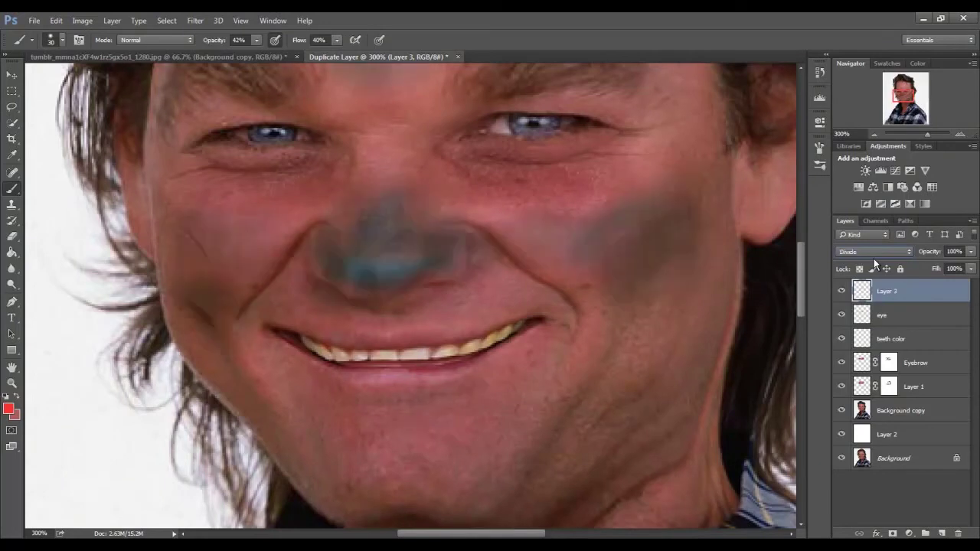
key(Down)
key(Down)
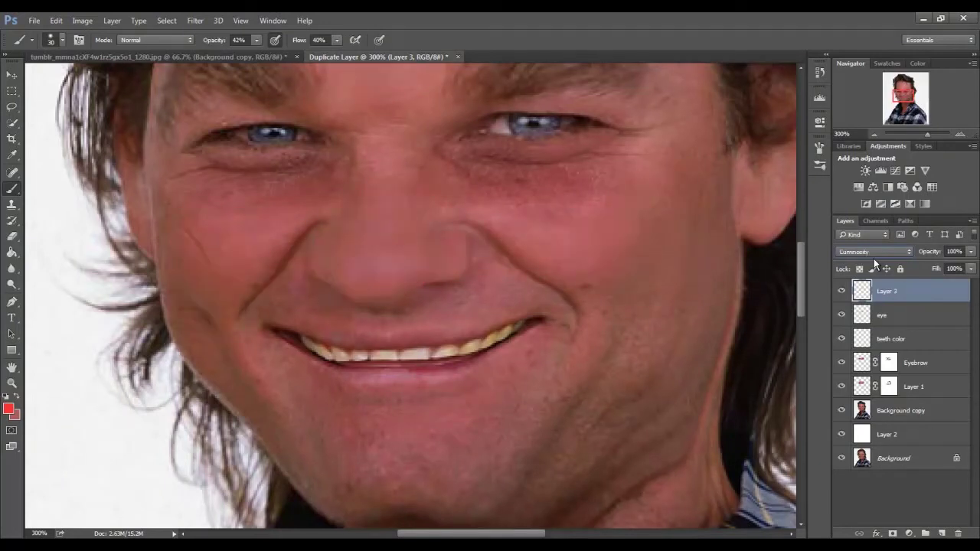
key(Up)
key(Up)
key(Up)
key(Up)
key(Up)
key(Up)
key(Up)
key(Up)
key(Up)
key(Up)
key(Up)
key(Up)
key(Up)
key(Up)
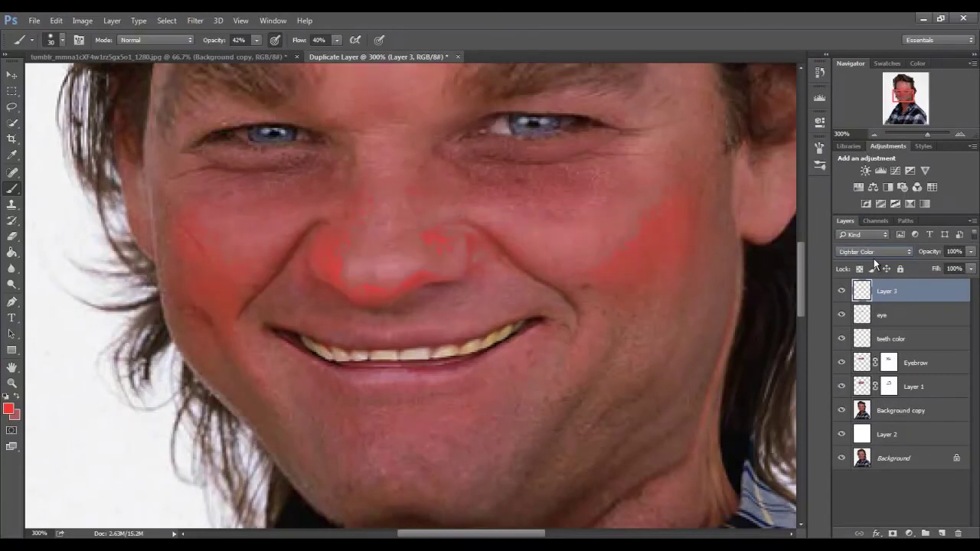
key(Up)
key(Up)
key(Up)
key(Up)
key(Down)
key(Up)
key(Up)
key(Up)
key(Up)
key(Down)
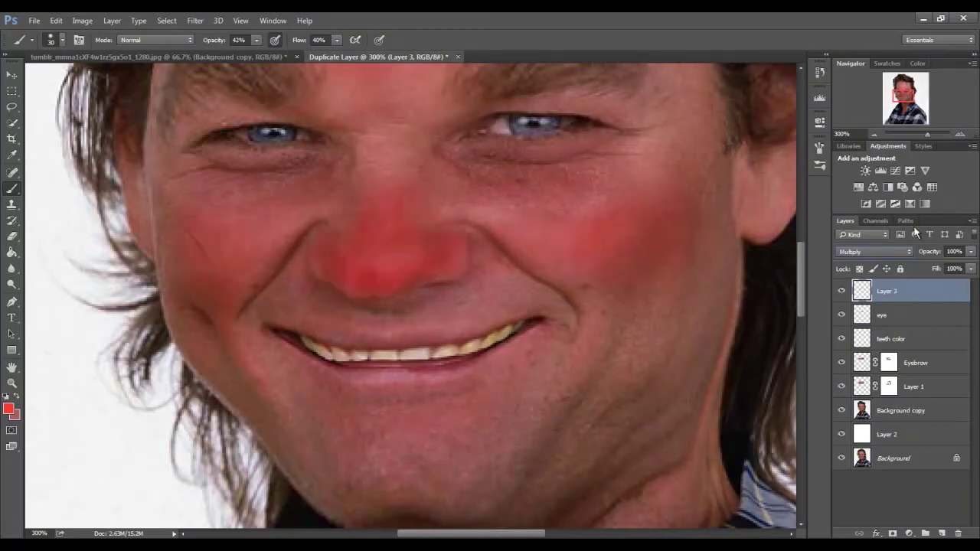
click(875, 135)
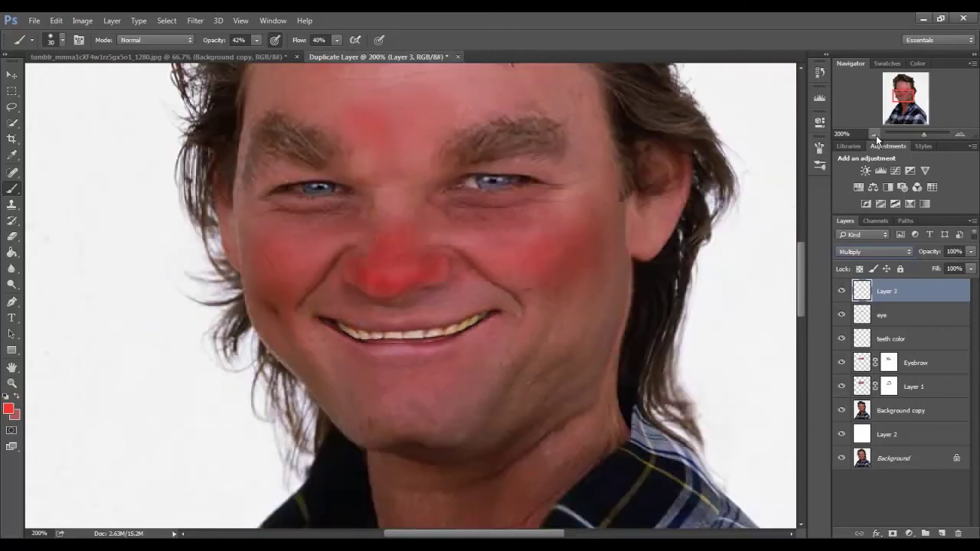
Lower Layer 3's opacity to 54%, then zoom to 200% on the face.
click(970, 251)
drag(969, 265, 949, 267)
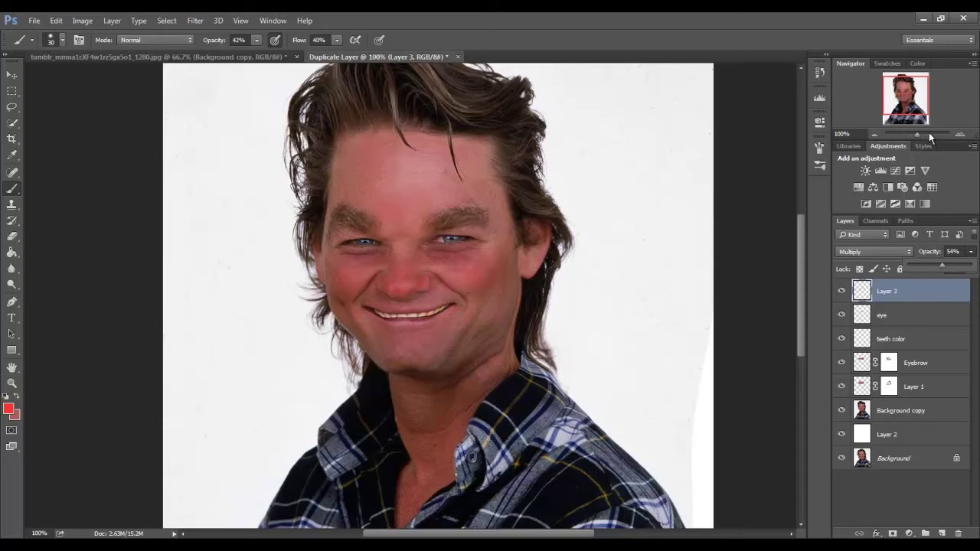
click(961, 135)
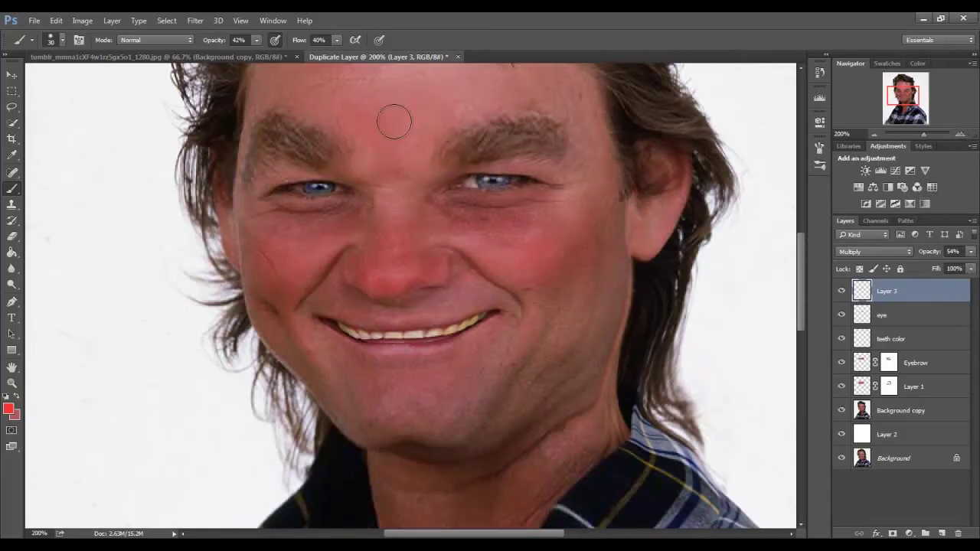
mouse_move(902, 90)
mouse_down()
mouse_move(893, 83)
mouse_move(907, 86)
mouse_up()
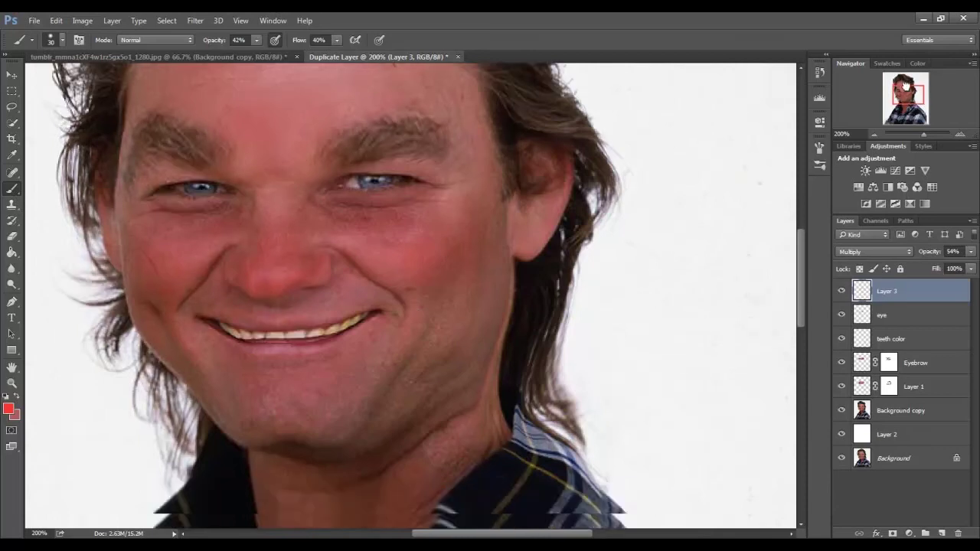
mouse_move(904, 83)
mouse_down()
mouse_move(905, 100)
mouse_move(902, 90)
mouse_up()
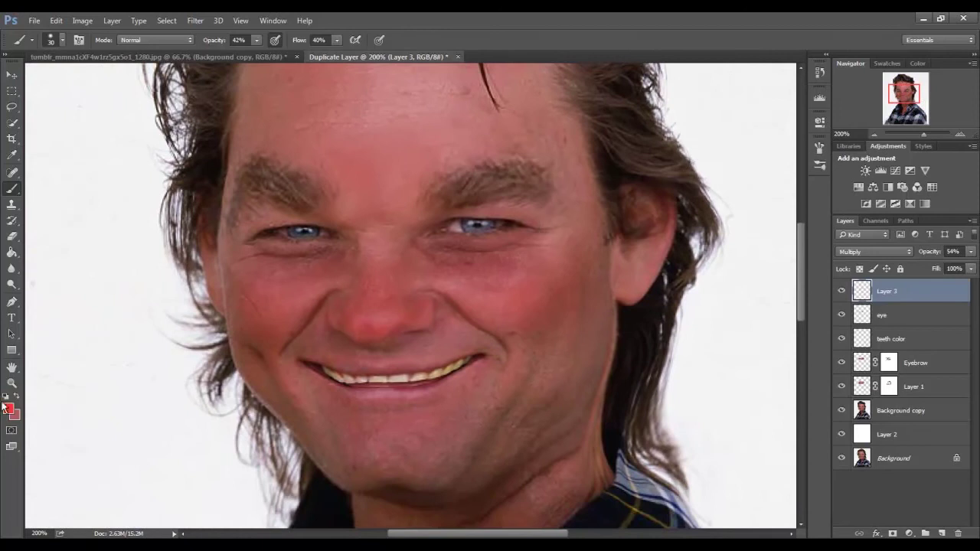
Keep red as the foreground colour and toggle the red layer's visibility to compare.
click(8, 408)
click(613, 155)
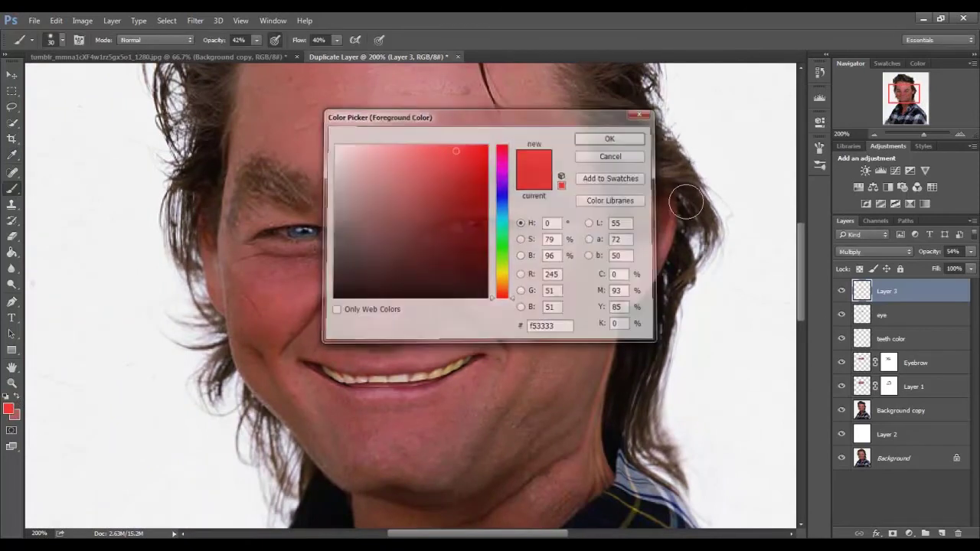
click(841, 292)
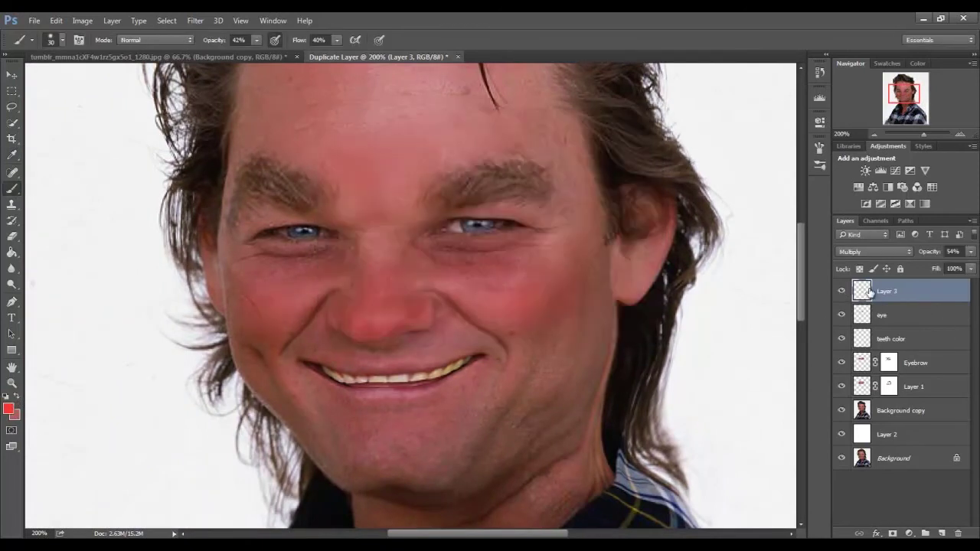
double_click(886, 293)
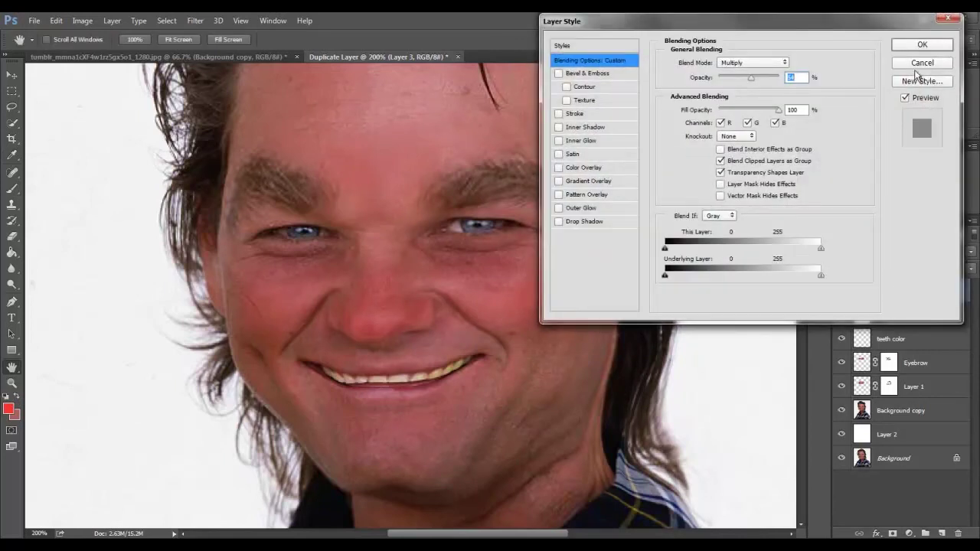
Name the red blush layer 'Rosie' and add a new empty layer above it.
click(918, 64)
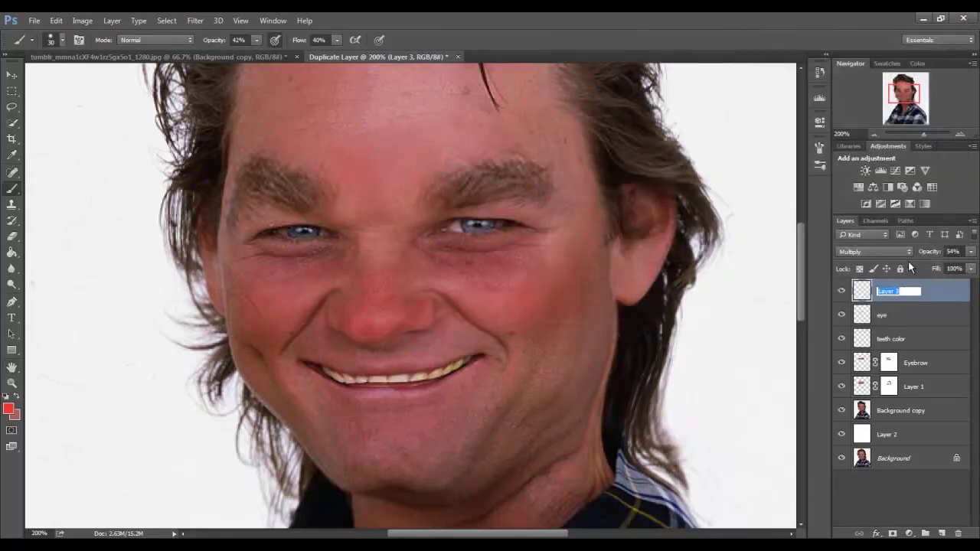
text(Rosie)
key(Return)
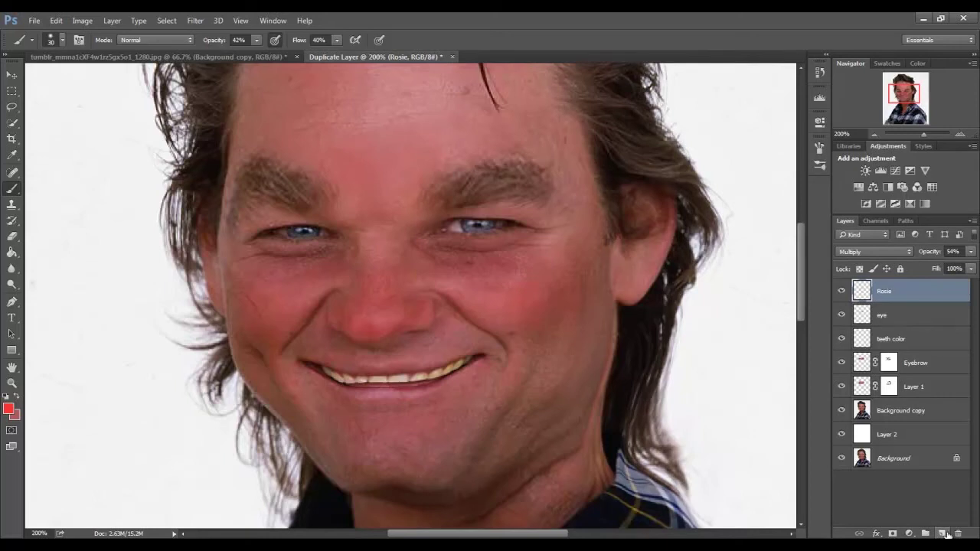
click(942, 532)
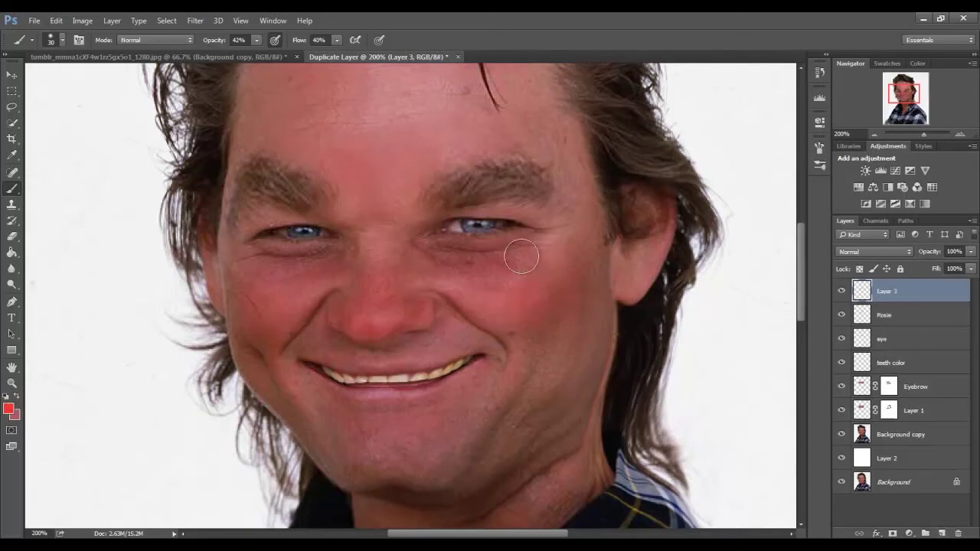
Choose the 39 px splatter brush preset.
right_click(565, 273)
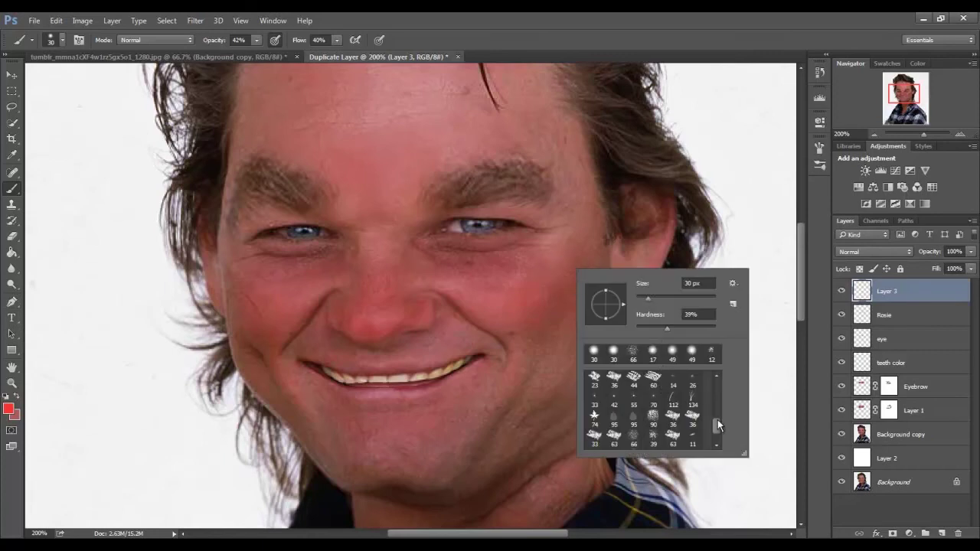
drag(717, 419, 714, 430)
click(653, 420)
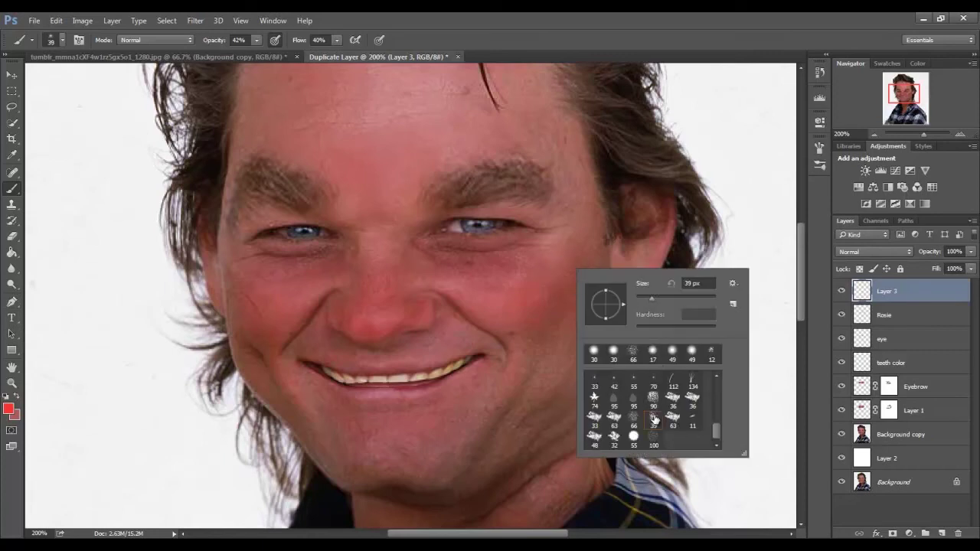
click(553, 286)
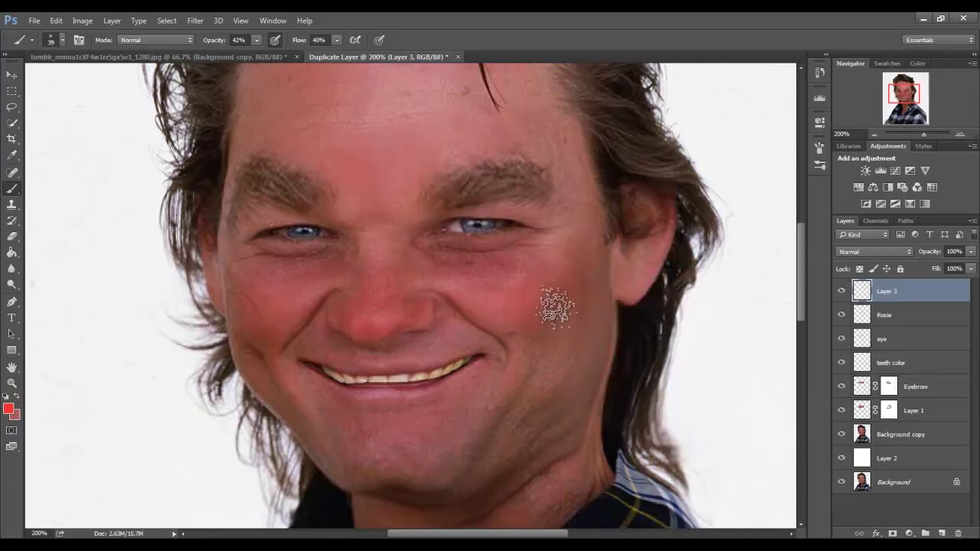
Set Layer 3 to Multiply blending and dab red blush onto the cheek.
click(872, 252)
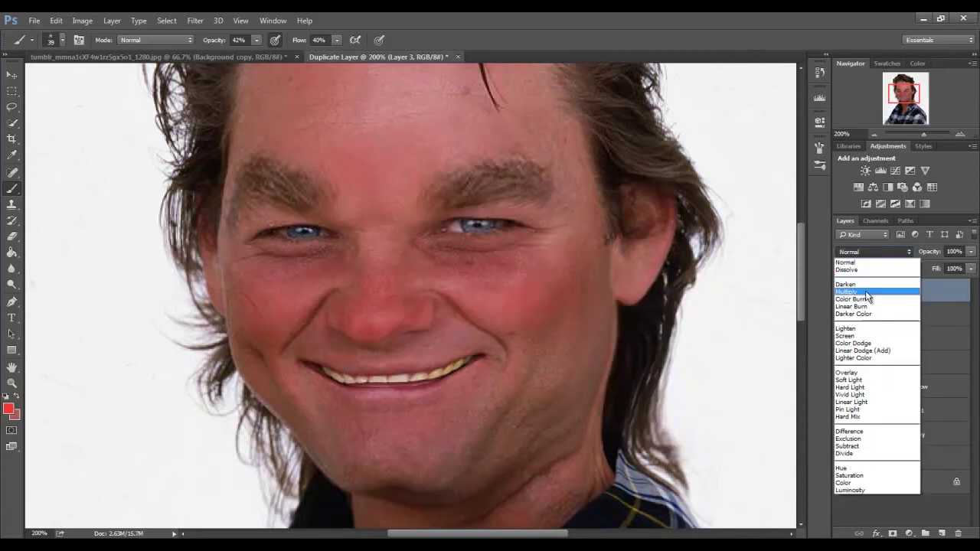
click(863, 292)
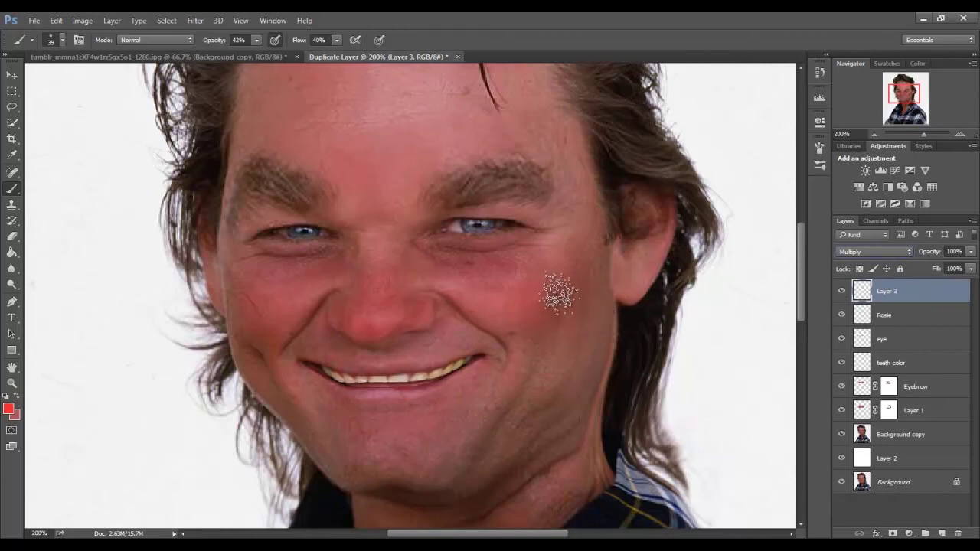
mouse_move(563, 294)
mouse_down()
mouse_move(560, 280)
mouse_move(531, 291)
mouse_move(550, 327)
mouse_up()
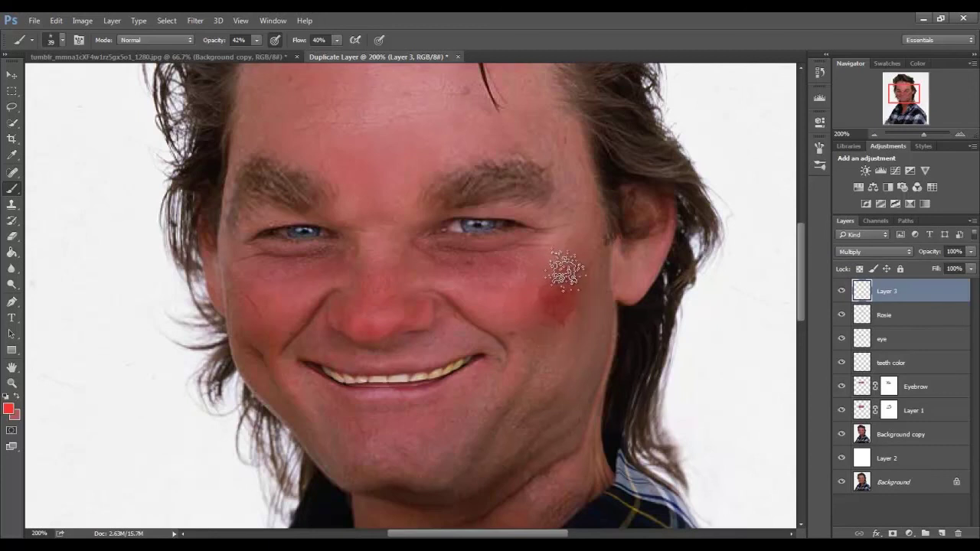
Brush splatter red over the right cheek and a faint speckled patch on the forehead.
mouse_move(562, 262)
mouse_down()
mouse_move(557, 280)
mouse_move(572, 273)
mouse_move(553, 307)
mouse_move(554, 328)
mouse_move(562, 291)
mouse_move(562, 309)
mouse_up()
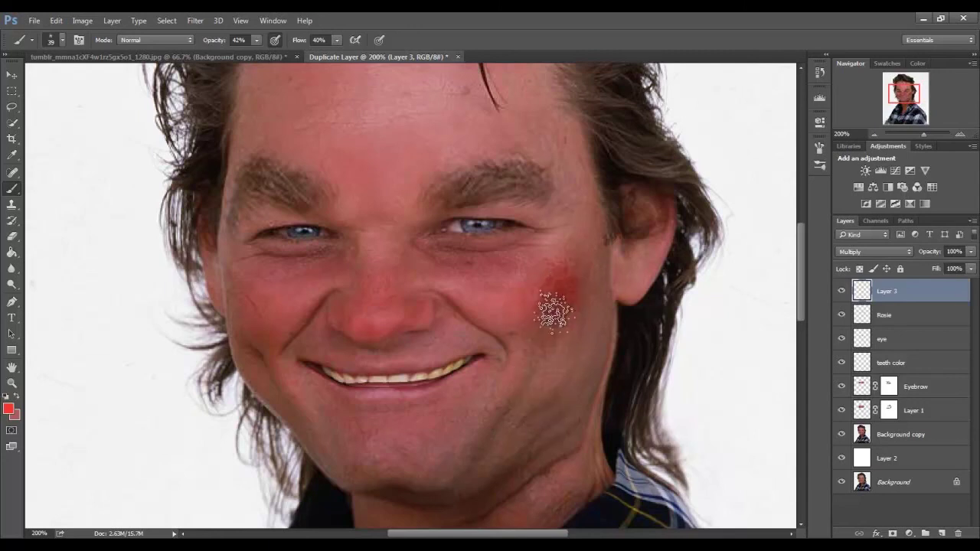
mouse_move(557, 314)
mouse_down()
mouse_move(556, 345)
mouse_move(575, 328)
mouse_move(570, 318)
mouse_move(584, 321)
mouse_up()
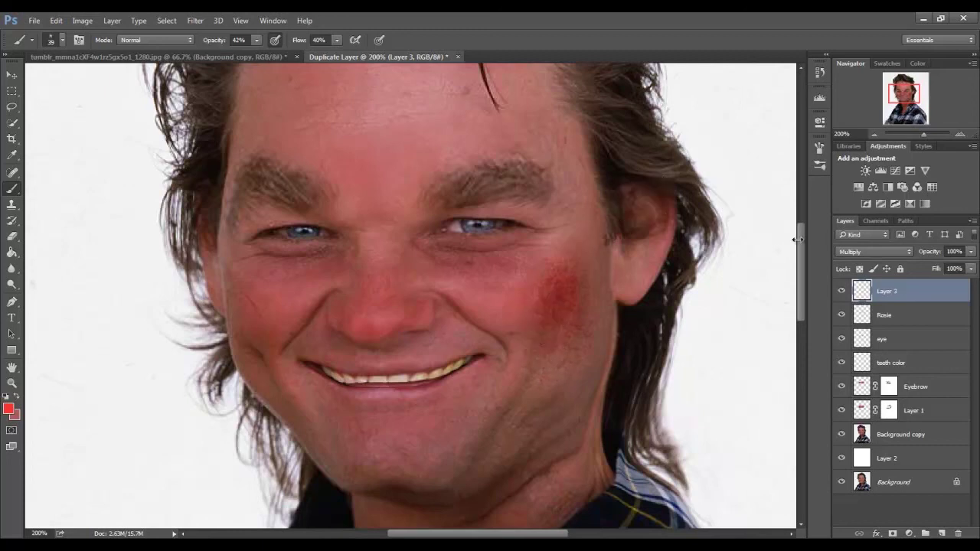
drag(804, 260, 809, 230)
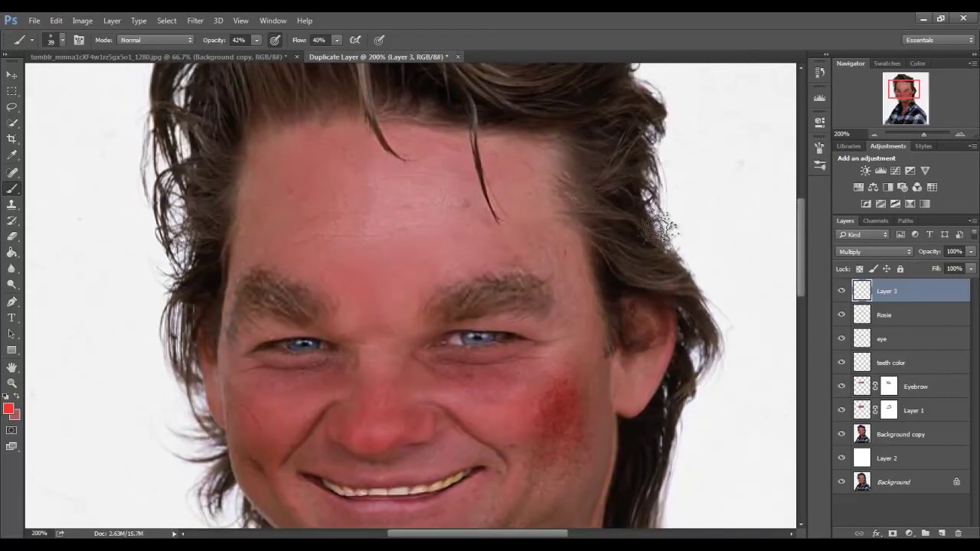
click(520, 224)
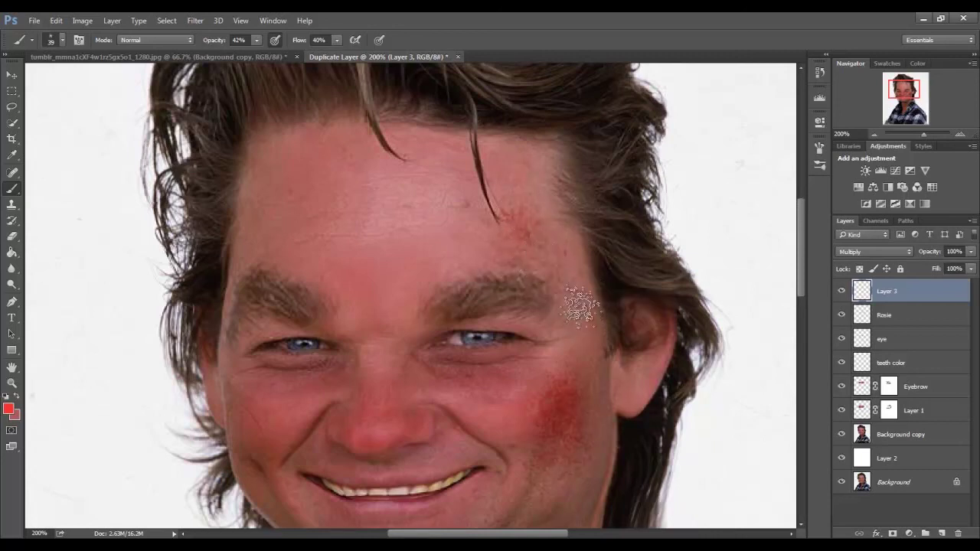
drag(903, 88, 911, 95)
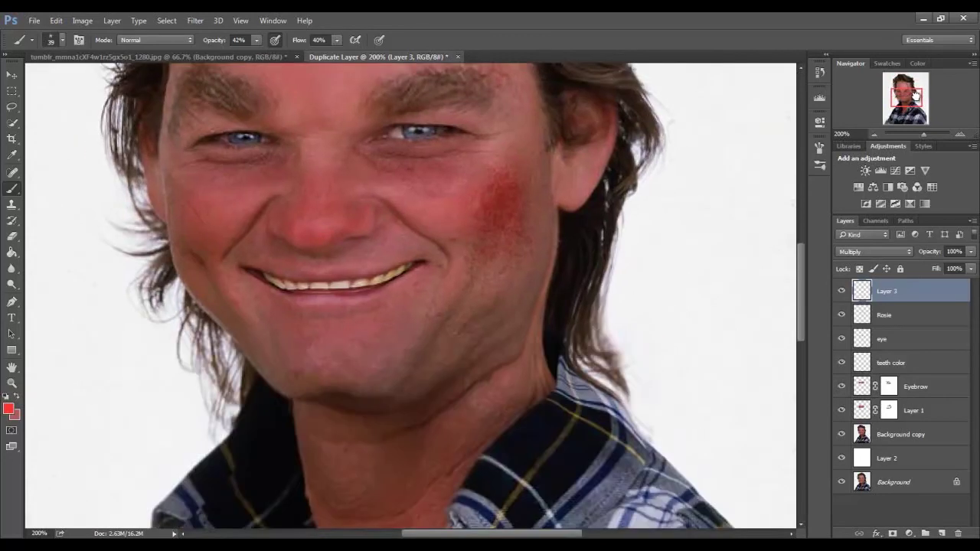
drag(911, 95, 902, 91)
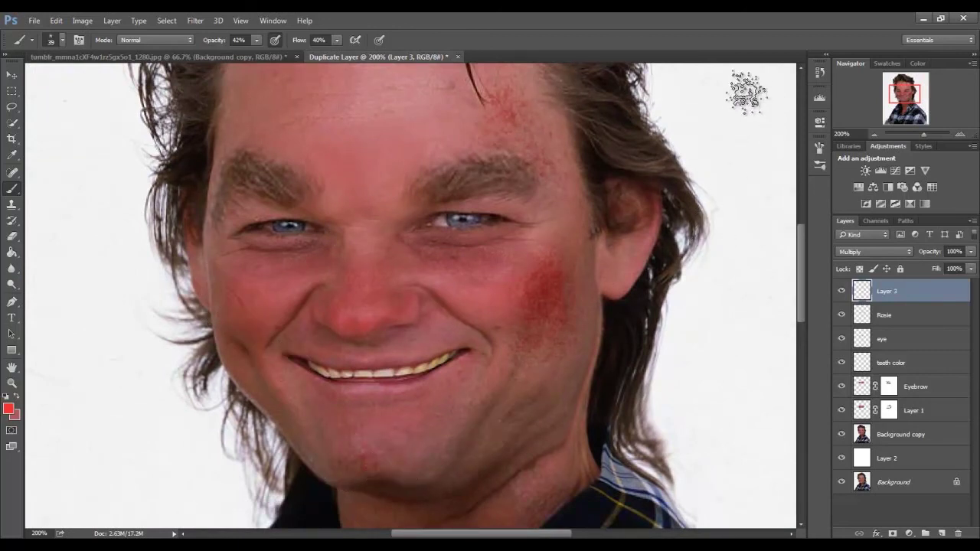
click(876, 133)
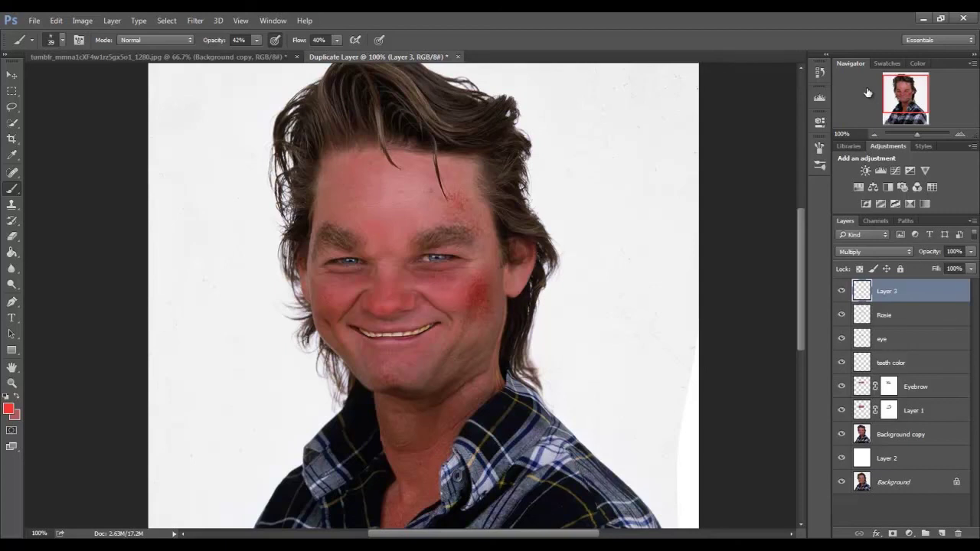
Zoom to 200% on the face and brush stronger red onto the right cheek.
click(958, 134)
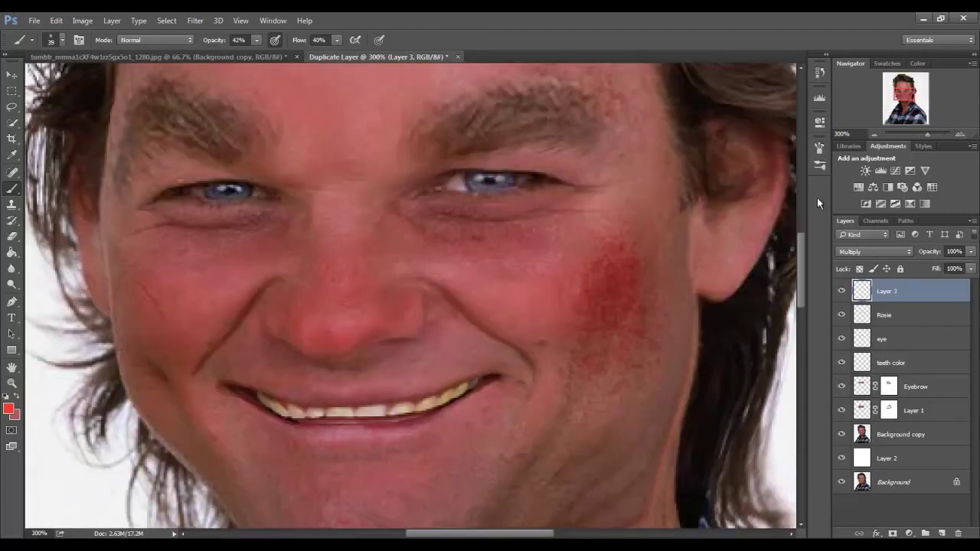
click(873, 133)
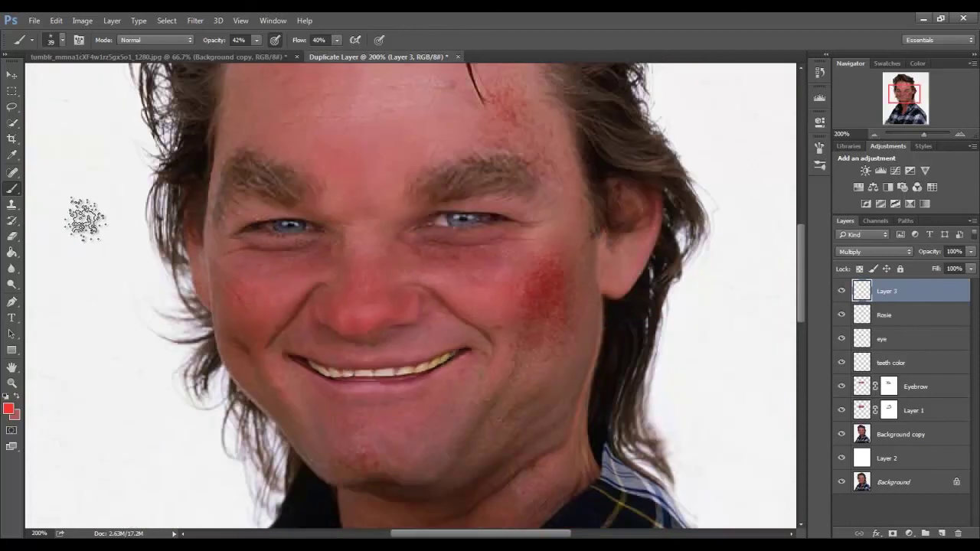
click(873, 132)
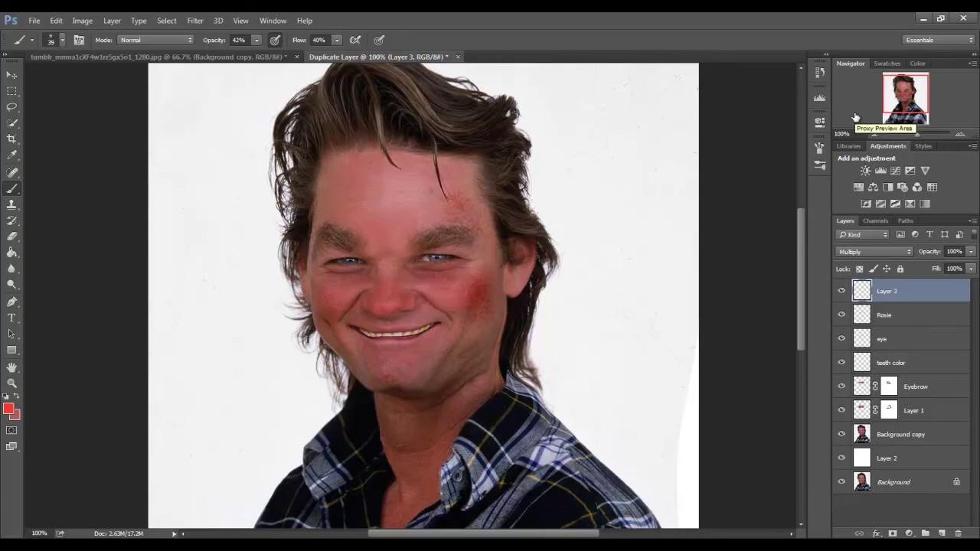
click(960, 134)
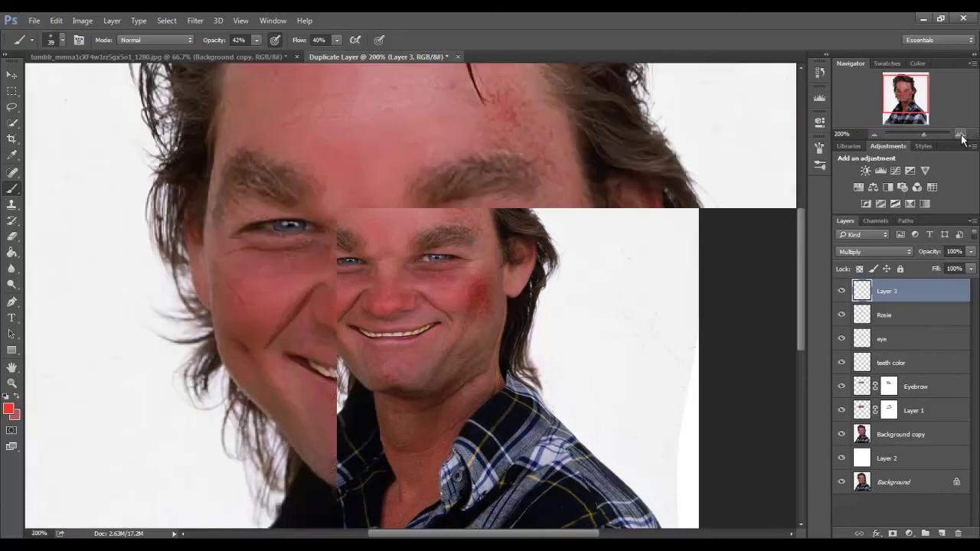
click(872, 135)
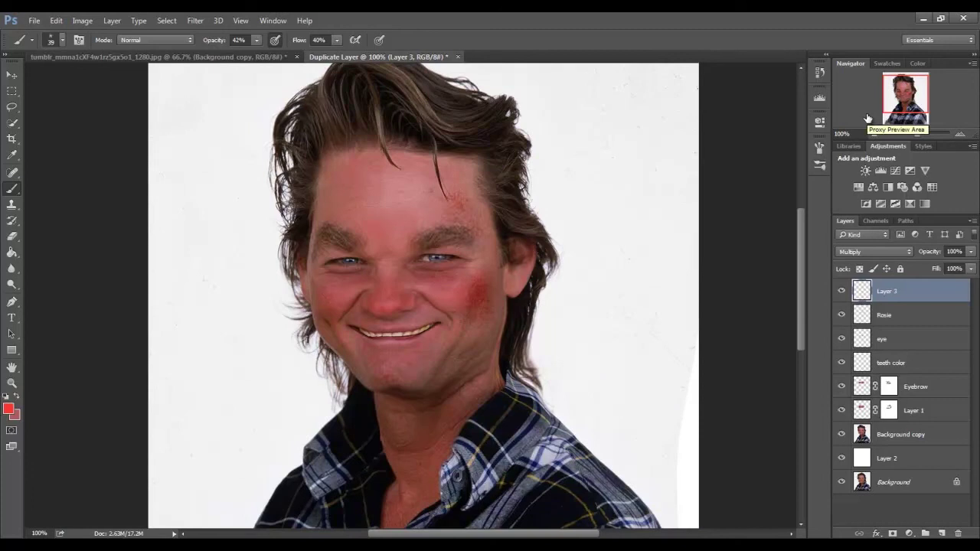
click(959, 134)
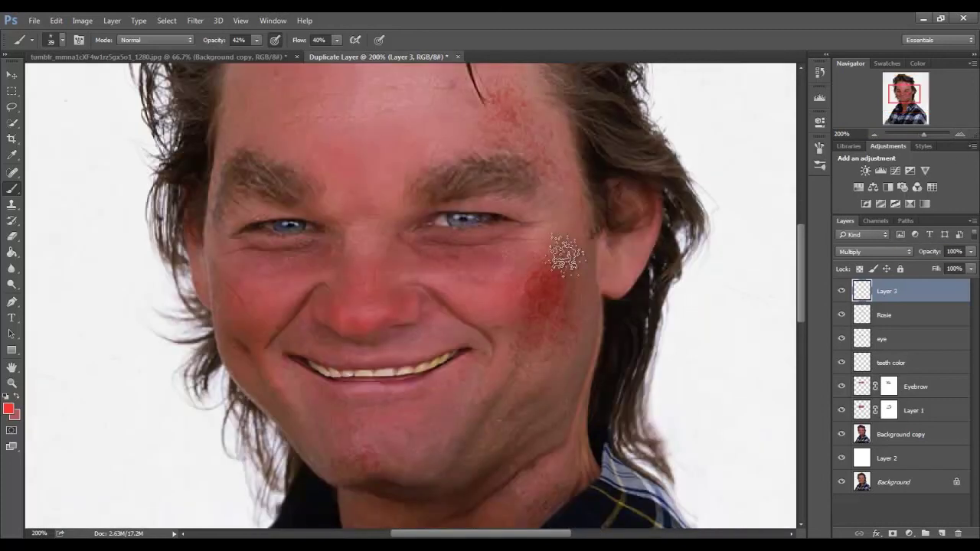
mouse_move(557, 245)
mouse_down()
mouse_move(556, 296)
mouse_move(558, 252)
mouse_up()
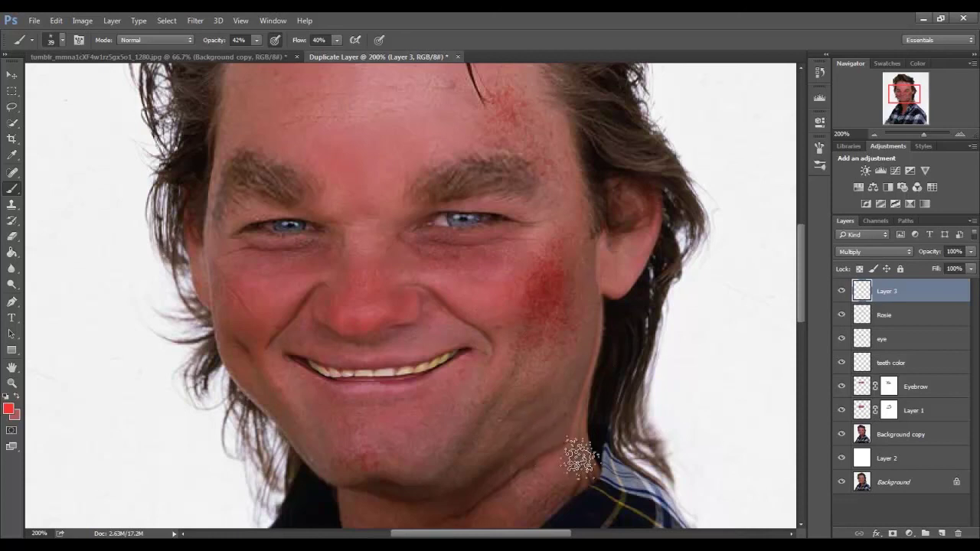
Zoom out to the whole head and stamp all visible layers into Background copy 2 on top.
drag(905, 88, 922, 108)
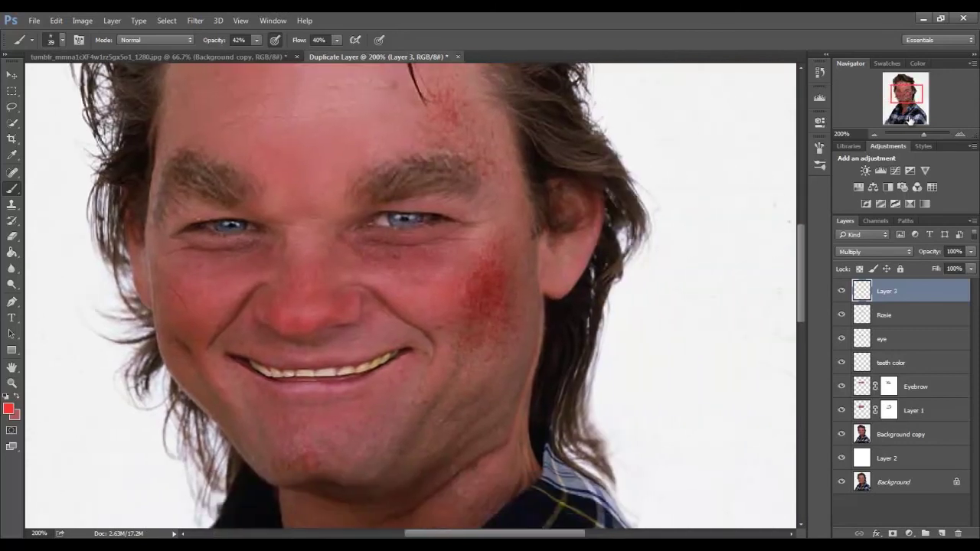
click(876, 134)
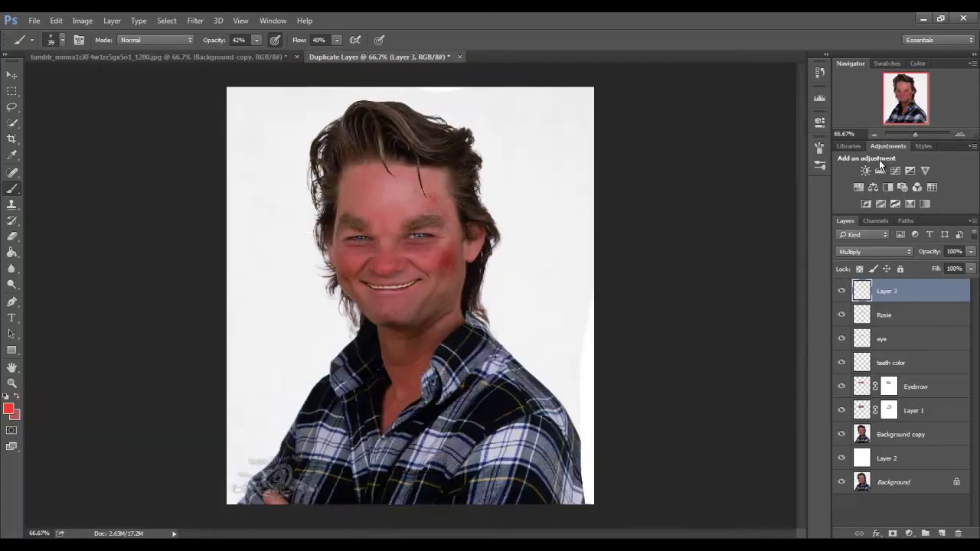
key(ctrl+alt+shift+e)
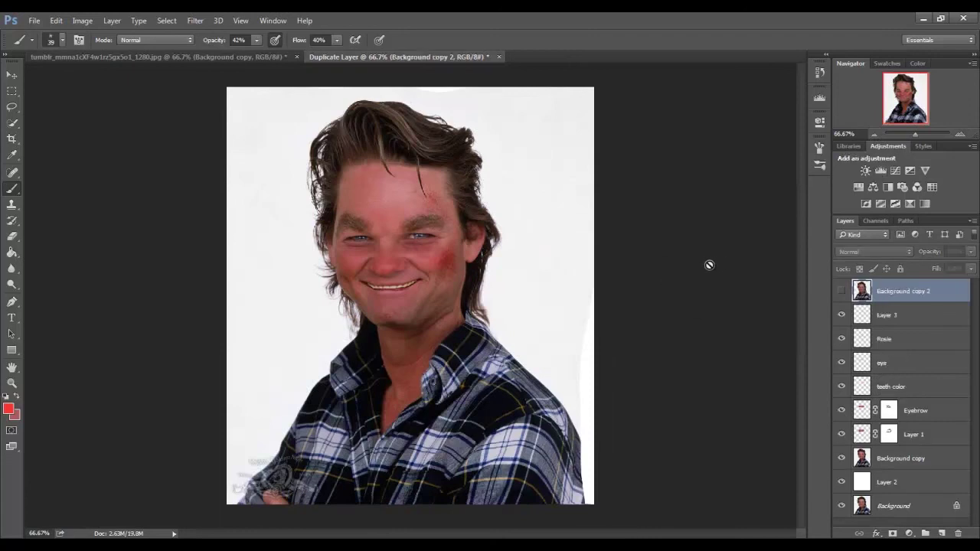
Zoom to 100% and pan across the portrait to inspect the caricature.
click(961, 134)
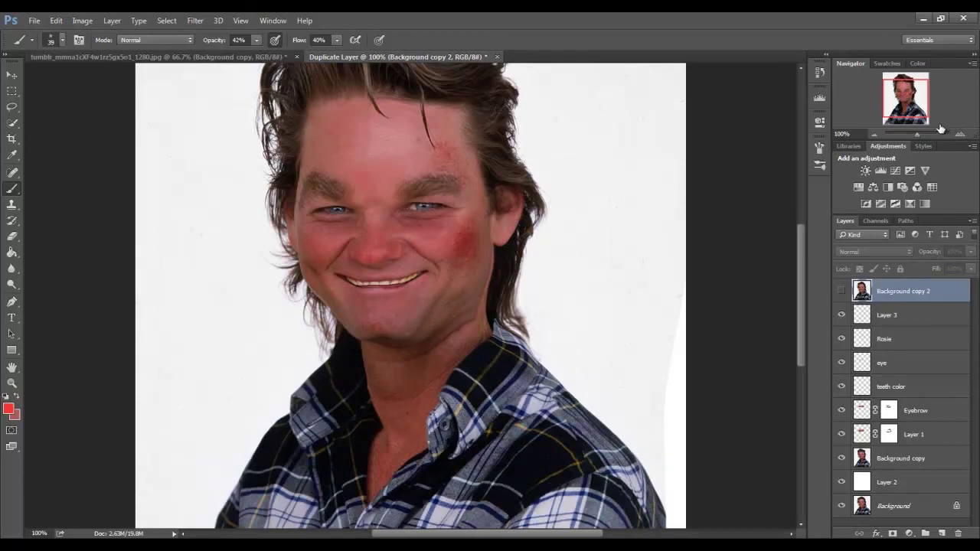
drag(917, 106, 922, 102)
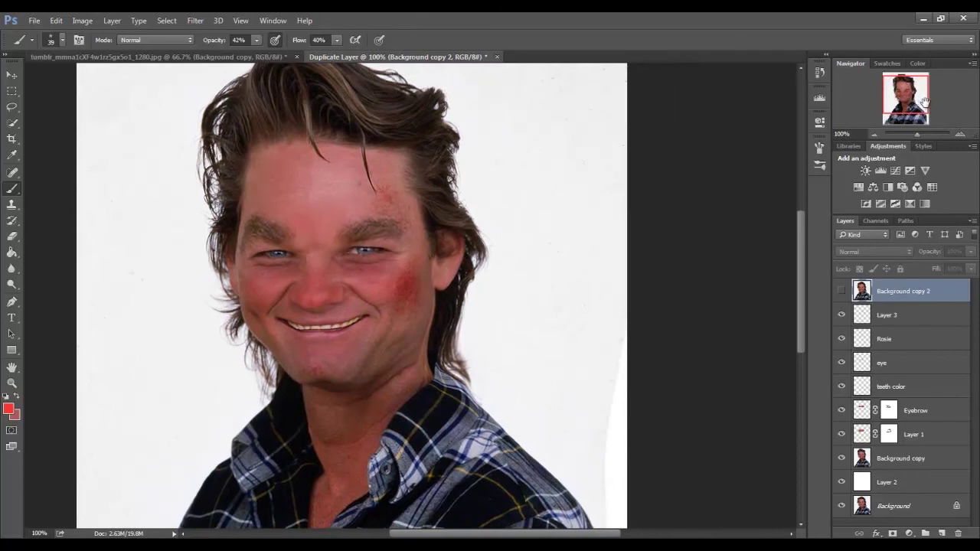
drag(924, 103, 911, 109)
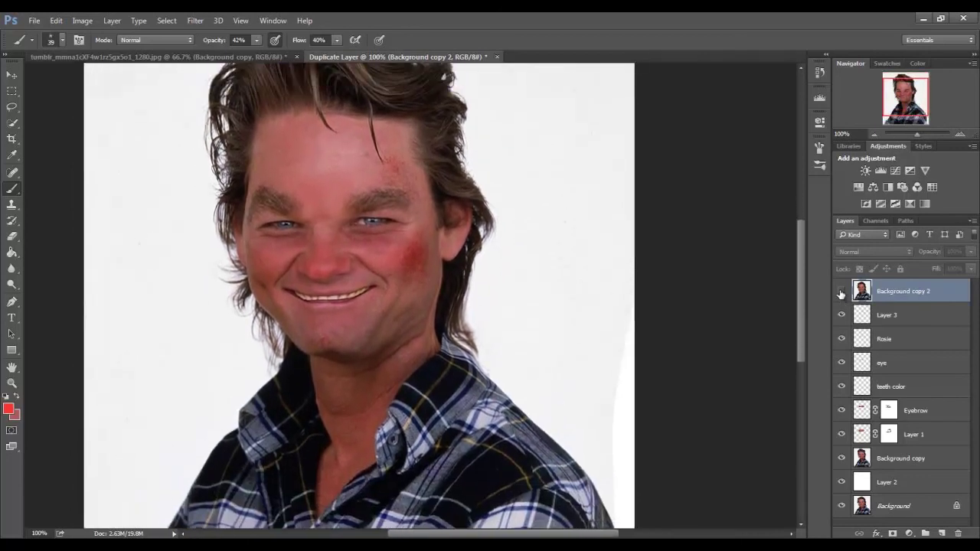
click(842, 290)
drag(907, 101, 903, 98)
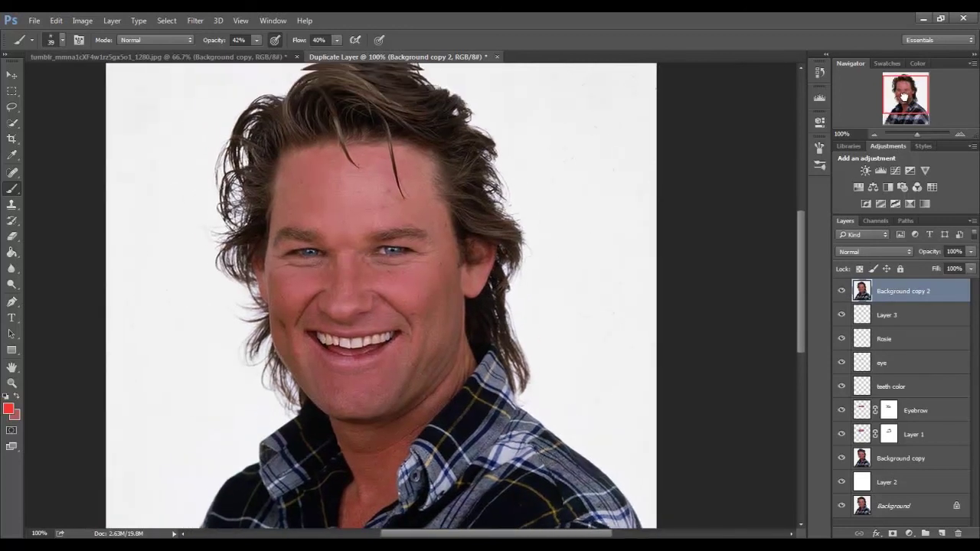
click(873, 134)
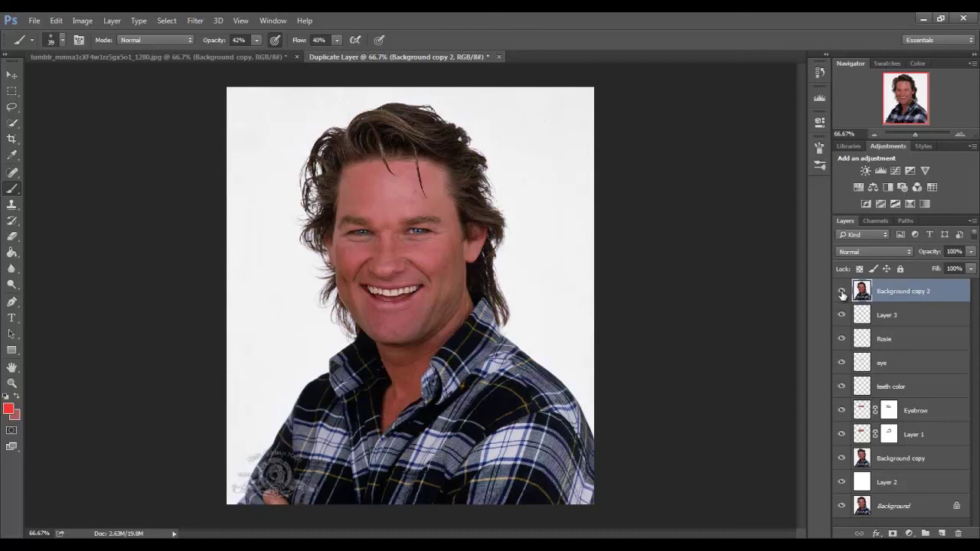
click(841, 291)
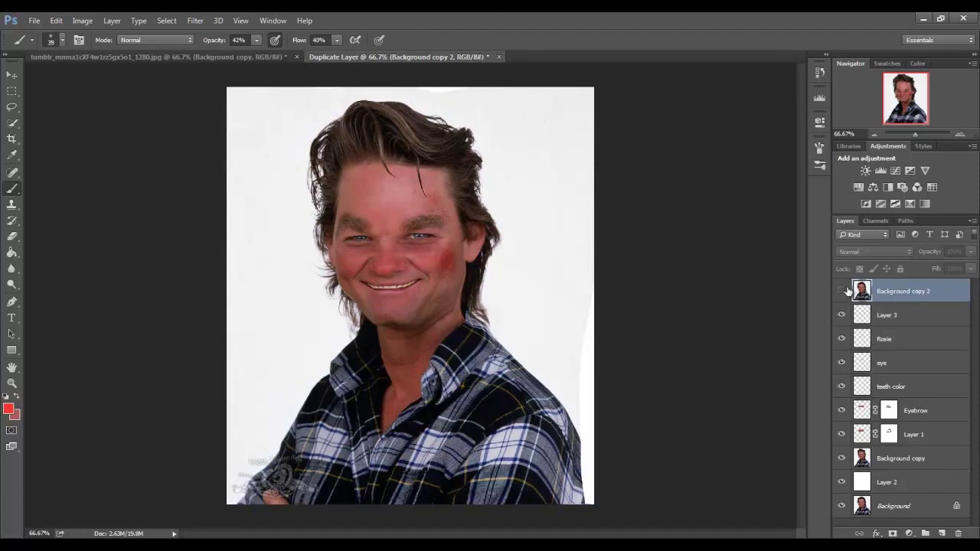
click(842, 293)
click(843, 294)
click(842, 294)
click(843, 295)
click(843, 295)
click(844, 296)
click(842, 296)
click(843, 295)
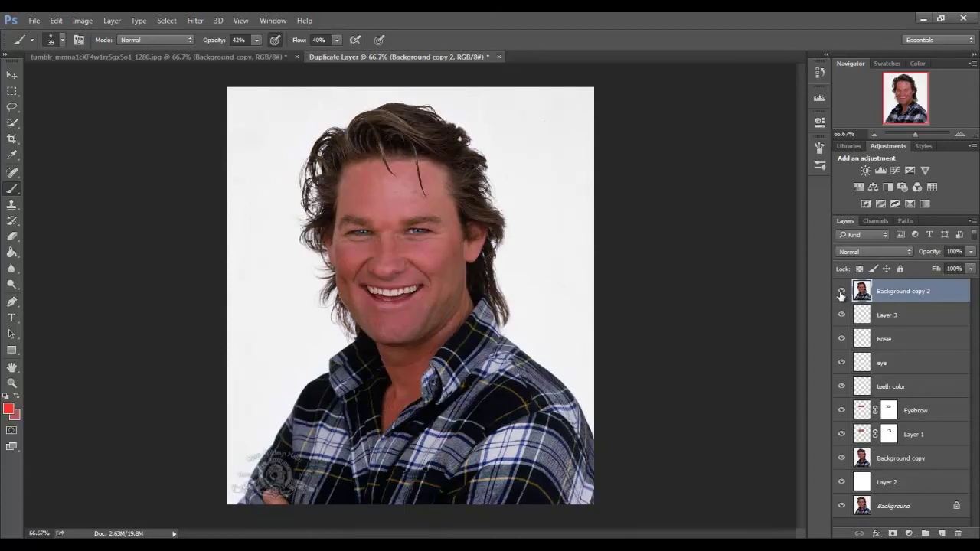
click(841, 292)
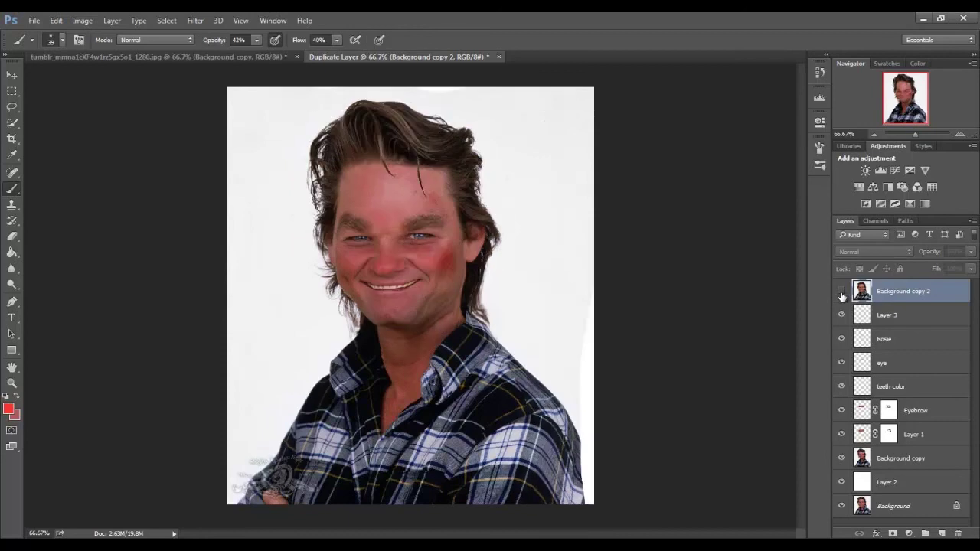